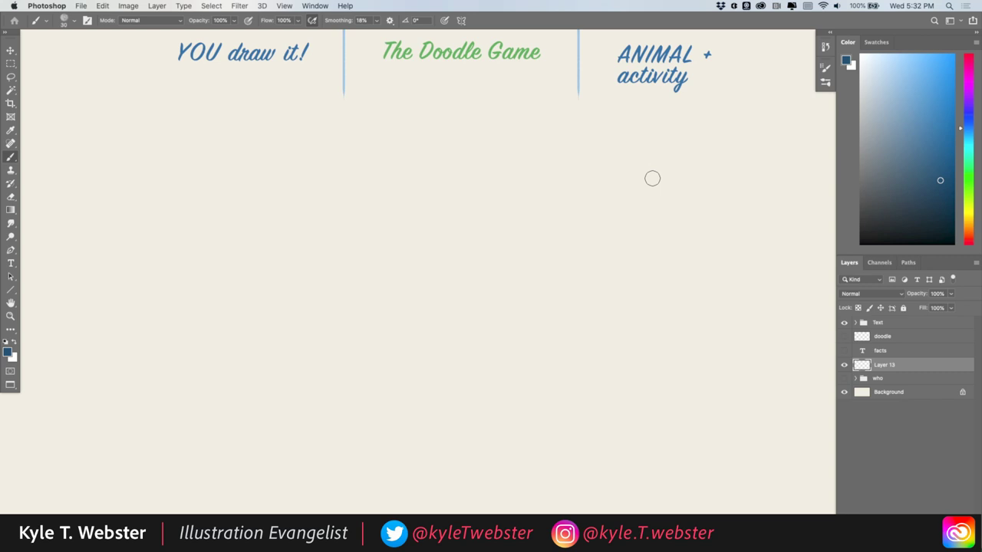
- Paint scattered dark-blue doodles on Layer 13: diagonals, an angle, a 7, a zigzag, a J-loop and wavy lines
left_click_drag(305, 206, 284, 260)
left_click_drag(273, 219, 228, 216)
left_click_drag(279, 165, 258, 188)
left_click_drag(228, 186, 190, 176)
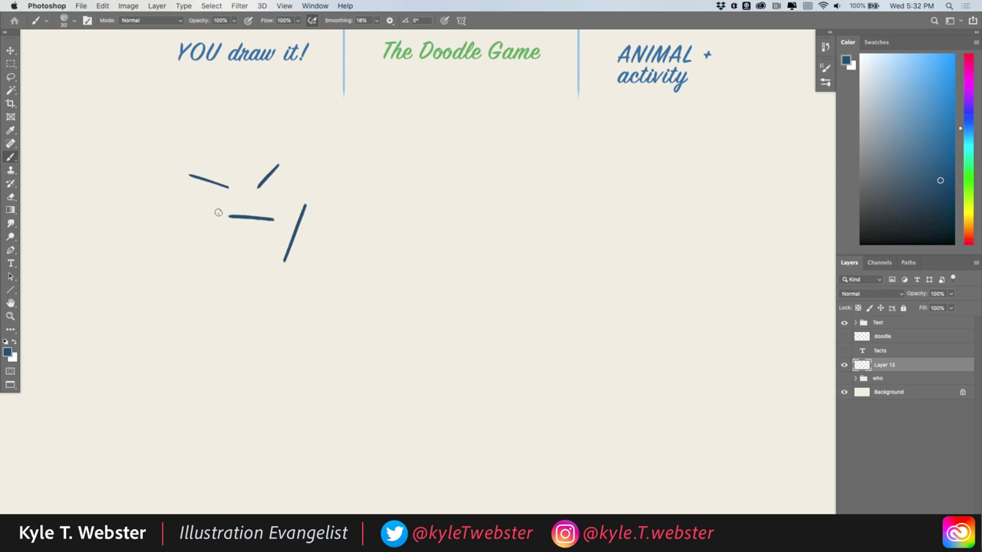
mouse_move(217, 271)
left_mouse_down()
mouse_move(187, 254)
mouse_move(187, 285)
left_mouse_up()
left_click_drag(199, 322, 233, 351)
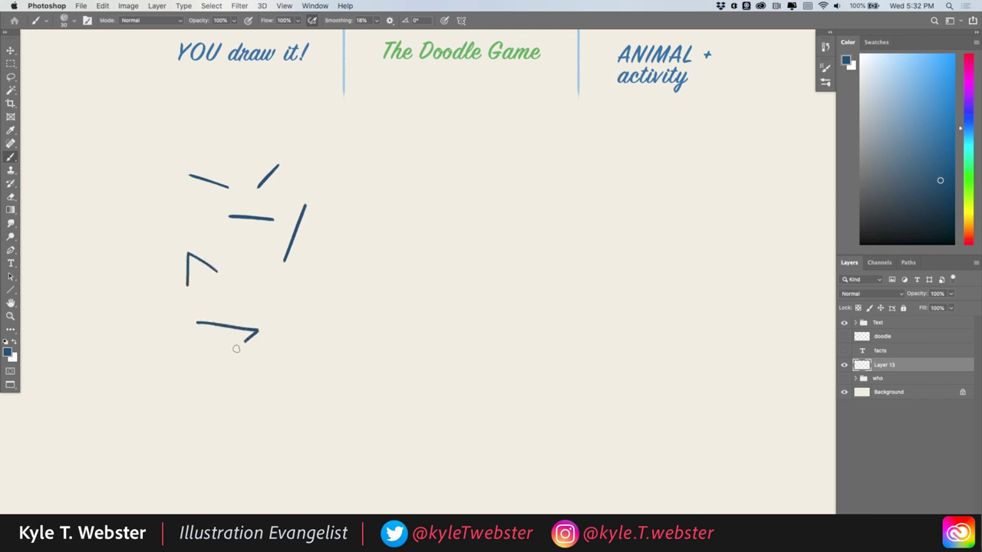
mouse_move(347, 315)
left_mouse_down()
mouse_move(321, 308)
mouse_move(298, 317)
mouse_move(301, 302)
left_mouse_up()
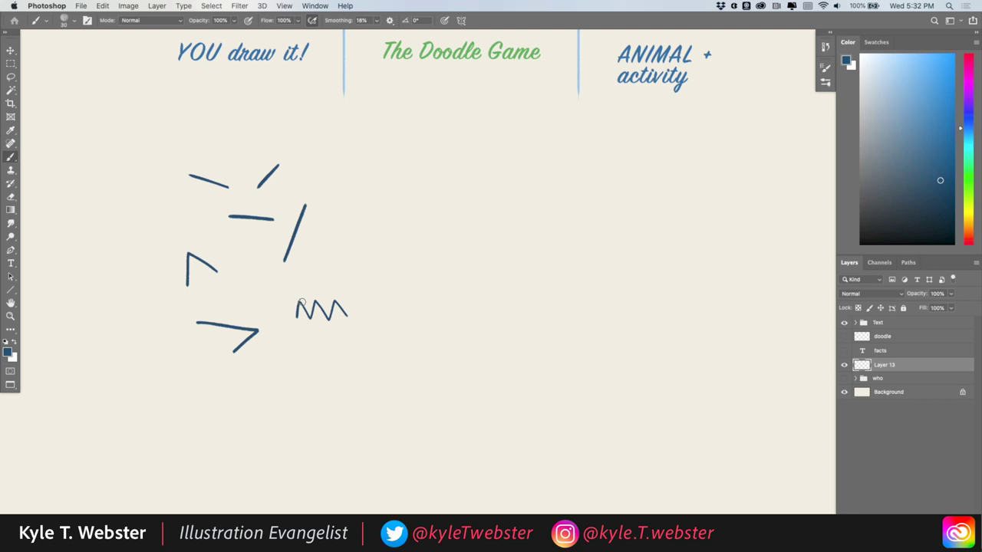
mouse_move(179, 342)
left_mouse_down()
mouse_move(206, 434)
mouse_move(193, 456)
mouse_move(153, 449)
mouse_move(145, 414)
left_mouse_up()
left_click_drag(248, 391, 371, 382)
left_click_drag(365, 415, 323, 442)
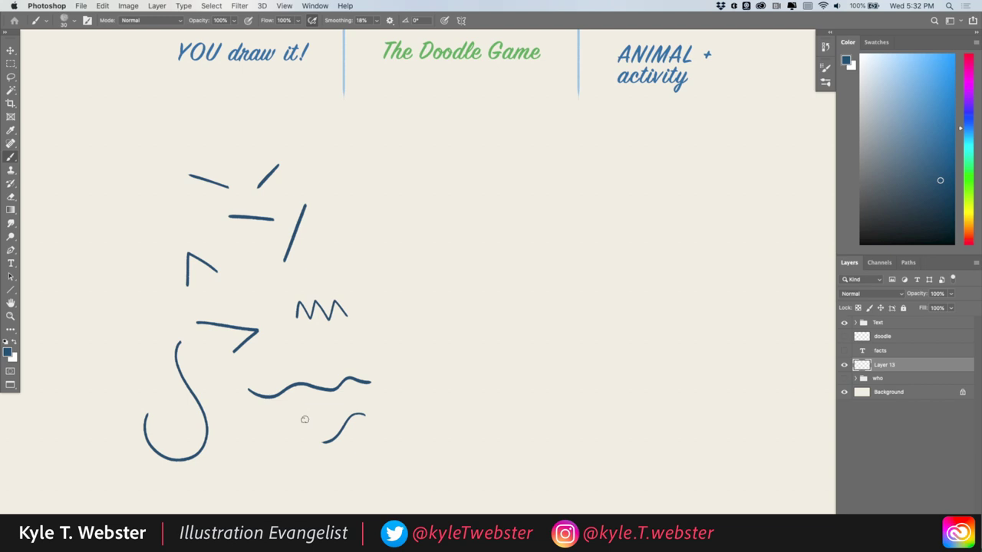
- Clear all doodles from Layer 13 and brush one short horizontal line near the centre
key("super+a")
key("BackSpace")
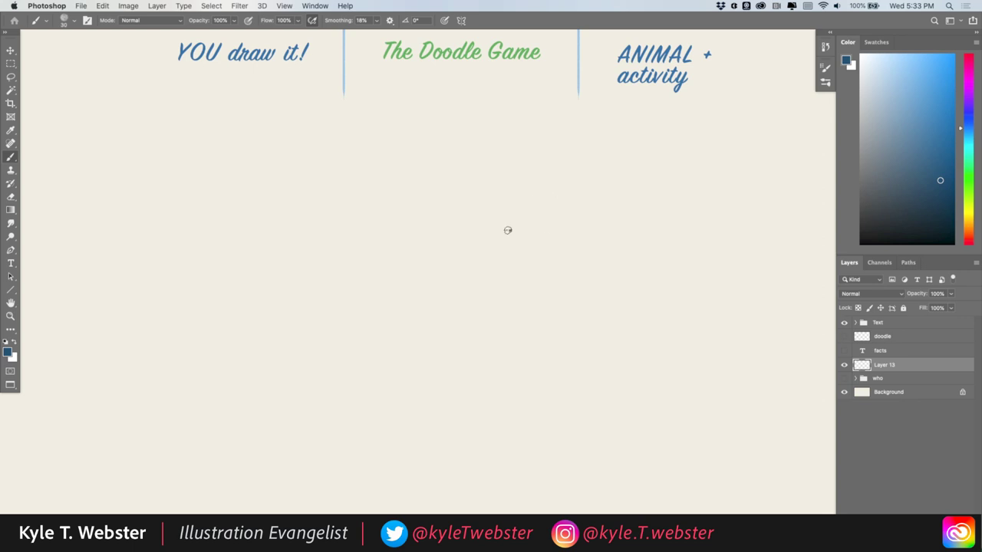
left_click_drag(508, 230, 477, 231)
- Zoom in, curve the line's left end downward, and sketch practice u, S and bracket shapes nearby
left_click(467, 238)
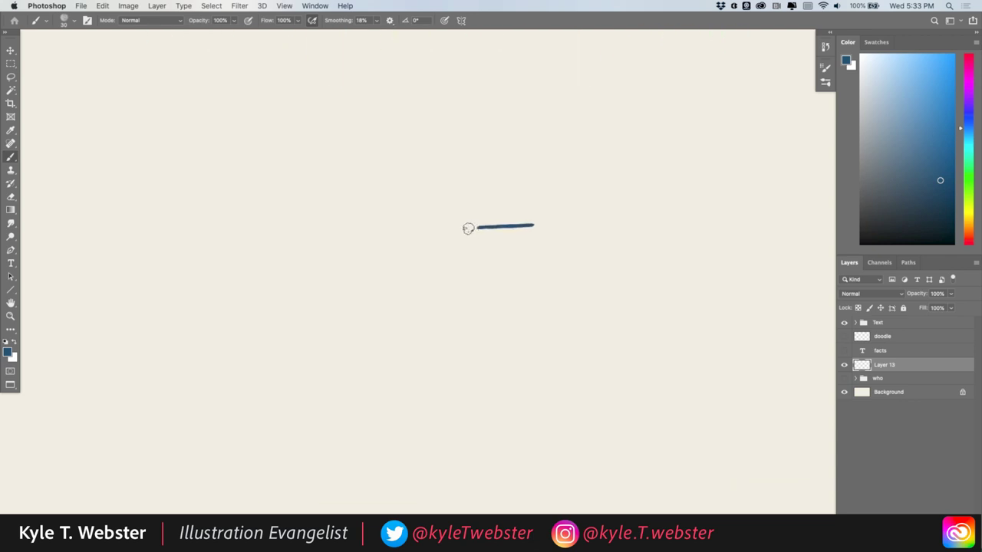
left_click_drag(477, 227, 451, 250)
mouse_move(259, 242)
left_mouse_down()
mouse_move(268, 258)
mouse_move(280, 252)
mouse_move(274, 316)
mouse_move(254, 303)
mouse_move(281, 311)
left_mouse_up()
key("super+z")
key("super+z")
mouse_move(234, 270)
left_mouse_down()
mouse_move(222, 298)
mouse_move(230, 322)
left_mouse_up()
mouse_move(206, 283)
left_mouse_down()
mouse_move(184, 277)
mouse_move(188, 305)
left_mouse_up()
mouse_move(270, 354)
left_mouse_down()
mouse_move(258, 362)
mouse_move(264, 397)
mouse_move(203, 379)
left_mouse_up()
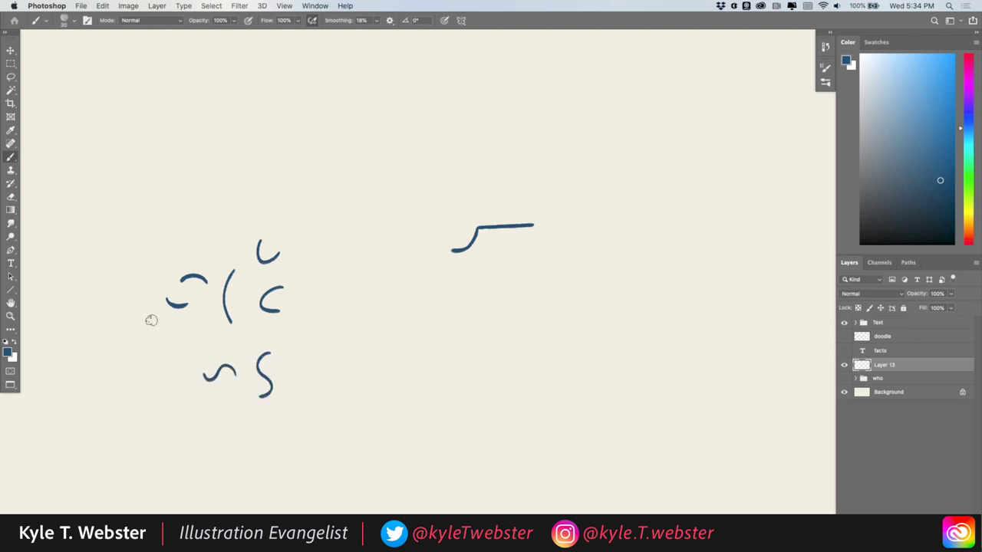
- Lasso the practice squiggles, delete them and deselect
key("l")
mouse_move(216, 222)
left_mouse_down()
mouse_move(140, 304)
mouse_move(300, 395)
mouse_move(204, 231)
left_mouse_up()
key("Delete")
key("super+d")
- With the Brush, curve the stroke's right end down and add short cheek marks under both ends
key("b")
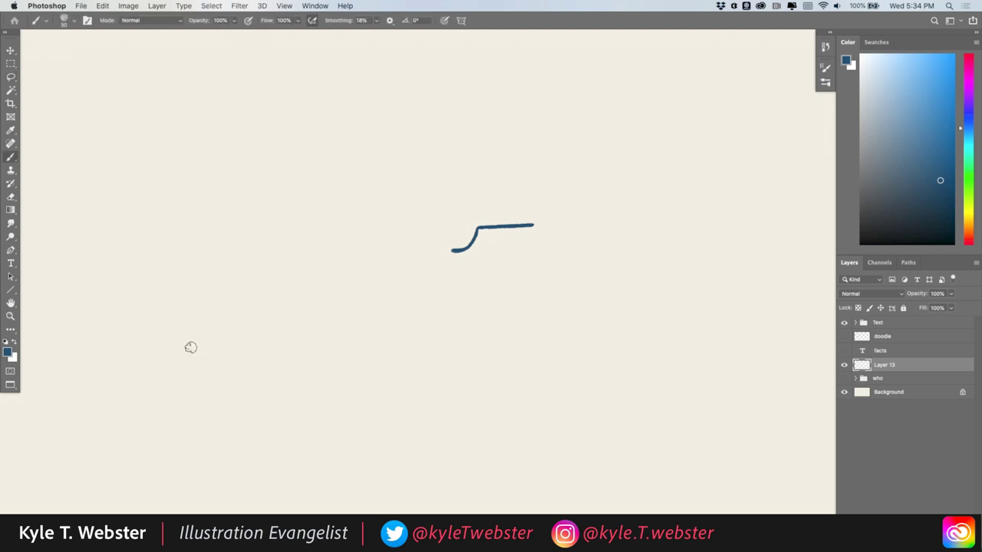
left_click_drag(401, 250, 345, 249)
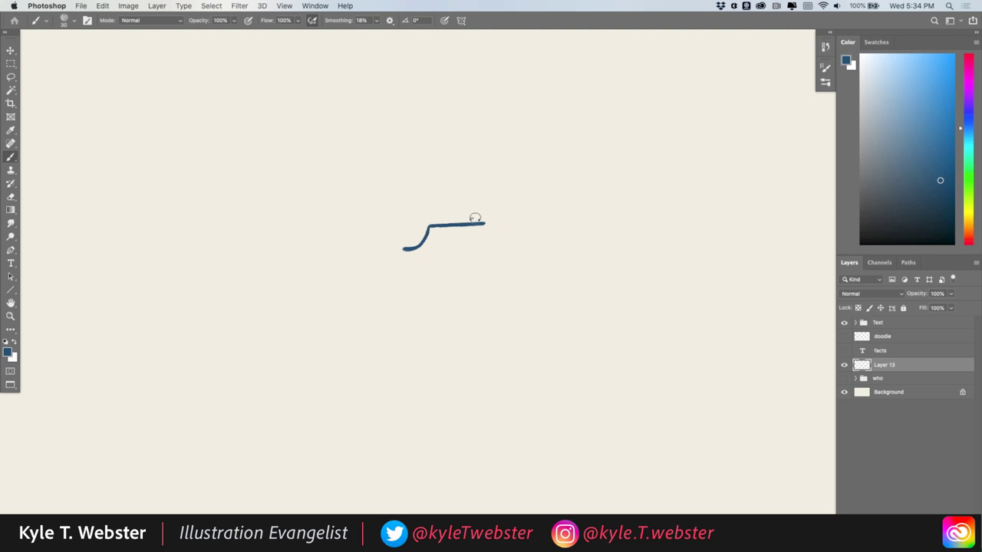
left_click_drag(485, 223, 510, 245)
left_click_drag(446, 210, 477, 173)
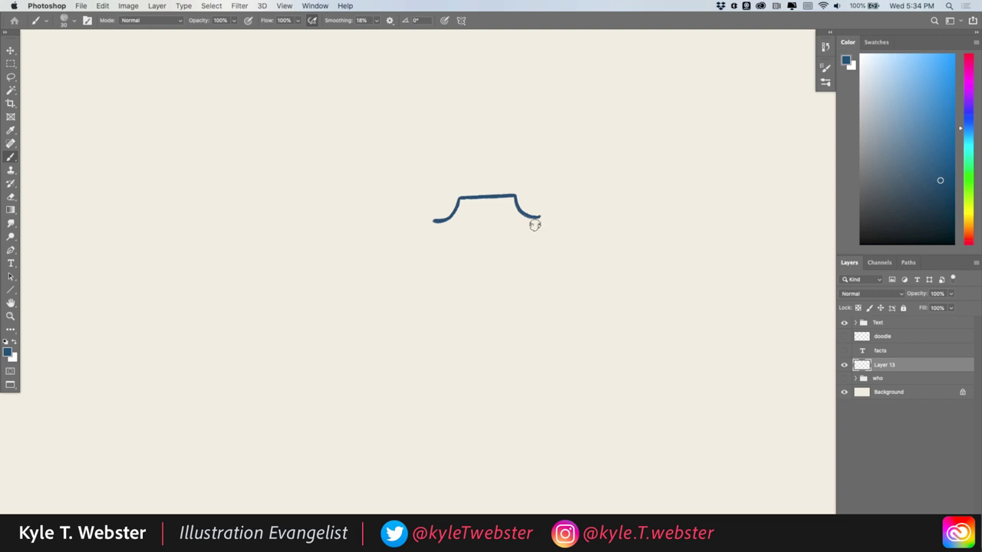
left_click_drag(527, 224, 540, 232)
mouse_move(448, 228)
left_mouse_down()
mouse_move(432, 228)
mouse_move(435, 237)
left_mouse_up()
- Draw ear loops at both top corners and two lower-jaw curves meeting at the chin
mouse_move(455, 193)
left_mouse_down()
mouse_move(441, 185)
mouse_move(452, 211)
left_mouse_up()
mouse_move(517, 192)
left_mouse_down()
mouse_move(522, 182)
mouse_move(533, 186)
mouse_move(526, 202)
left_mouse_up()
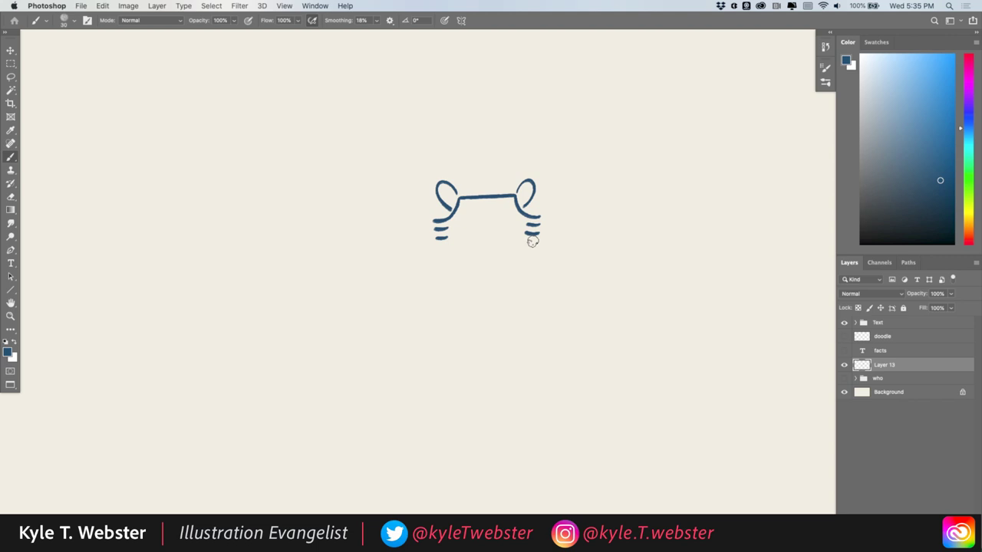
mouse_move(535, 241)
left_mouse_down()
mouse_move(501, 250)
mouse_move(494, 267)
left_mouse_up()
left_click_drag(439, 243, 480, 264)
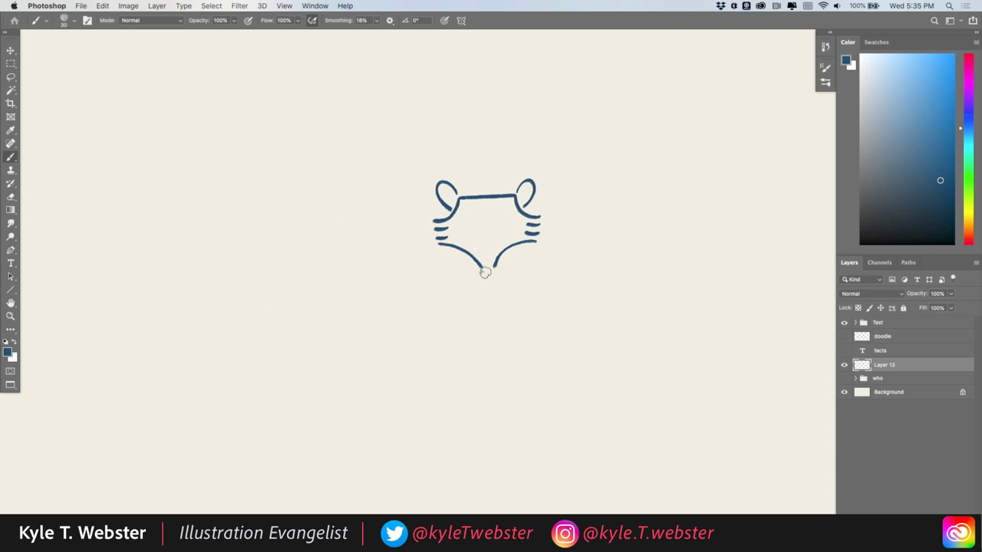
- Join the jaw lines at the chin, then draw a small oval nose with two lines rising from it
left_click_drag(494, 266, 481, 266)
mouse_move(486, 263)
left_mouse_down()
mouse_move(419, 278)
mouse_move(406, 330)
mouse_move(367, 296)
left_mouse_up()
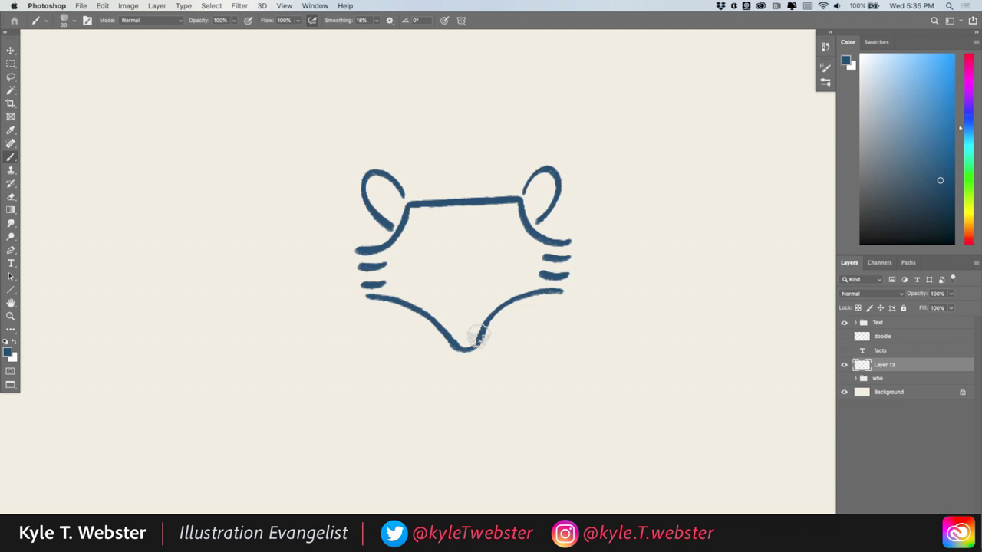
mouse_move(478, 336)
left_mouse_down()
mouse_move(454, 337)
mouse_move(460, 346)
left_mouse_up()
mouse_move(477, 334)
left_mouse_down()
mouse_move(461, 289)
mouse_move(459, 238)
left_mouse_up()
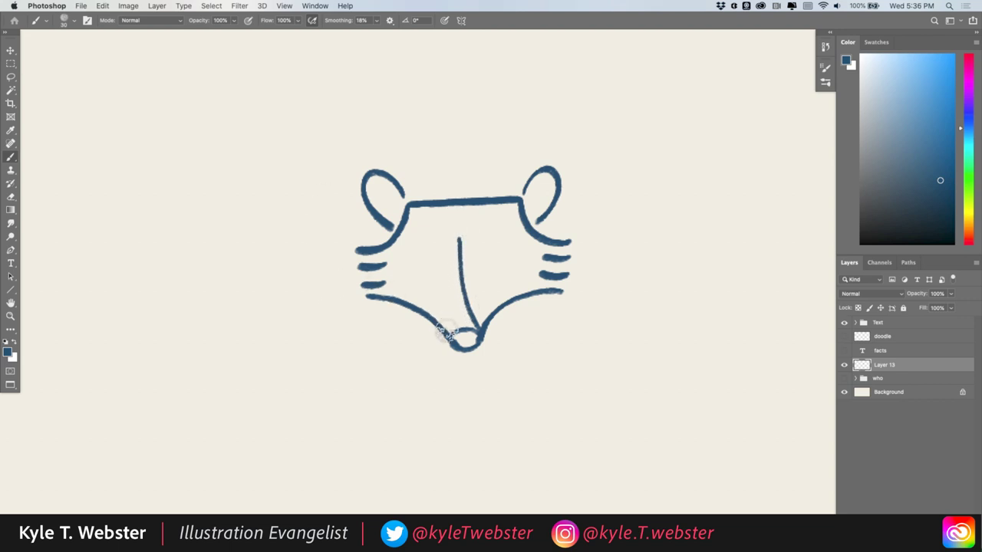
left_click_drag(448, 338, 459, 238)
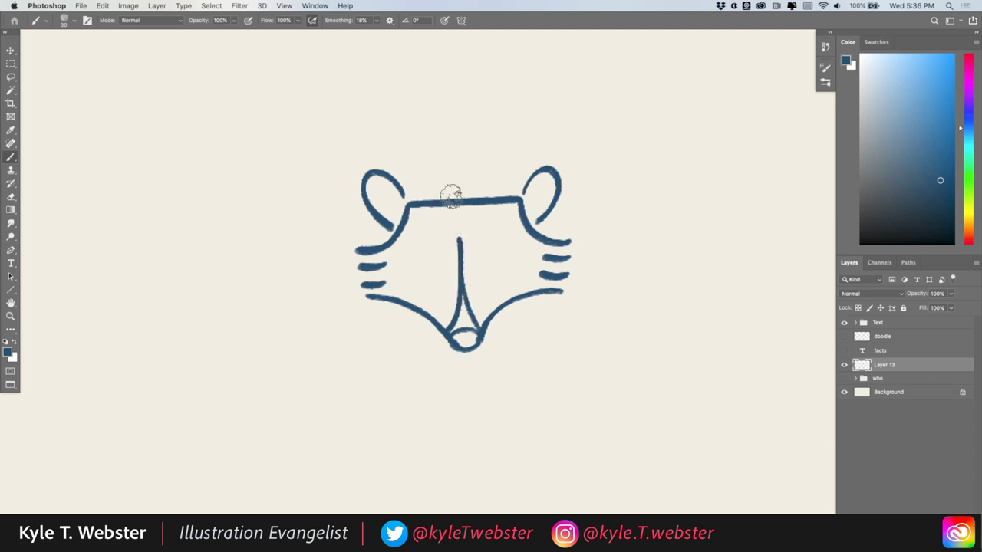
- Reframe the head view and add a small curved hook atop the centre line
mouse_move(438, 307)
left_mouse_down()
mouse_move(406, 311)
mouse_move(410, 284)
left_mouse_up()
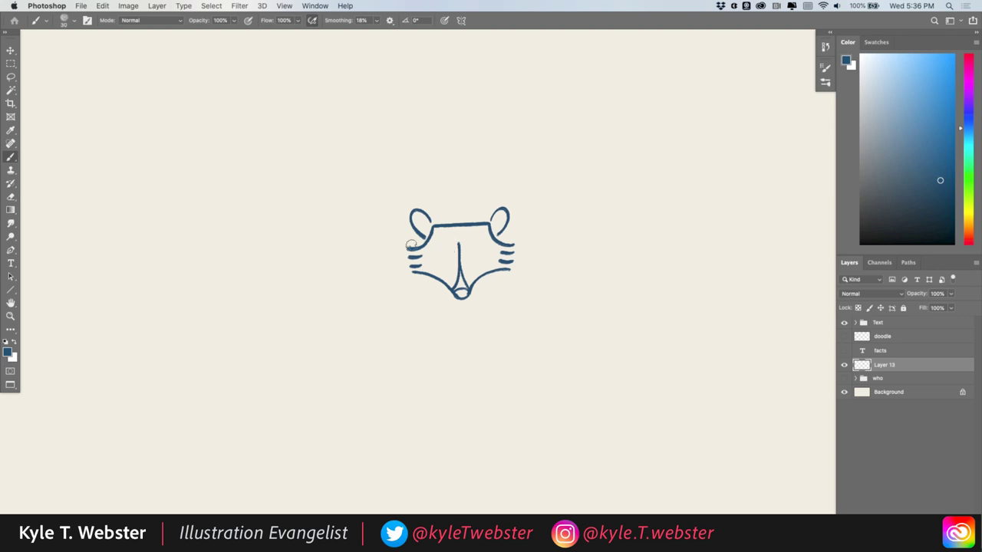
left_click_drag(434, 263, 426, 266)
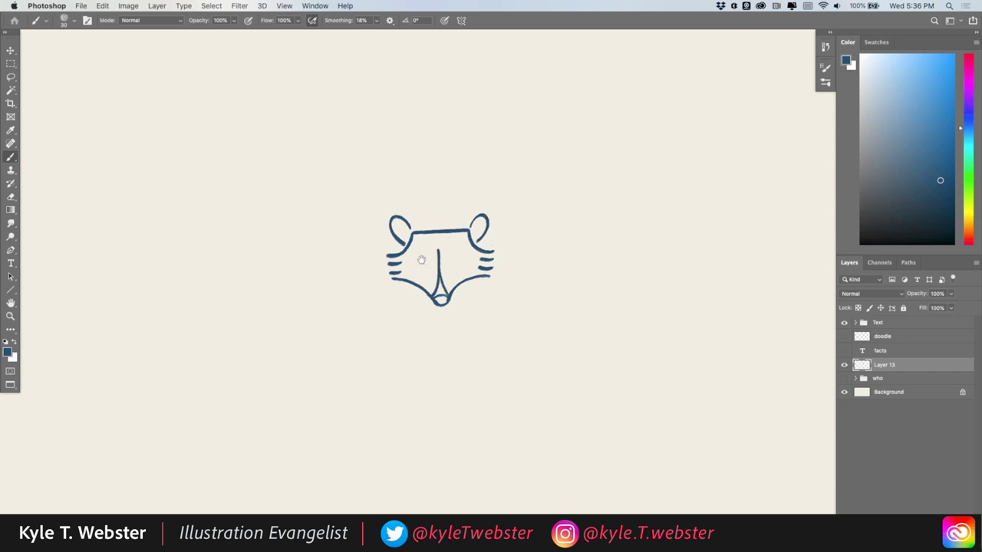
left_click(420, 265)
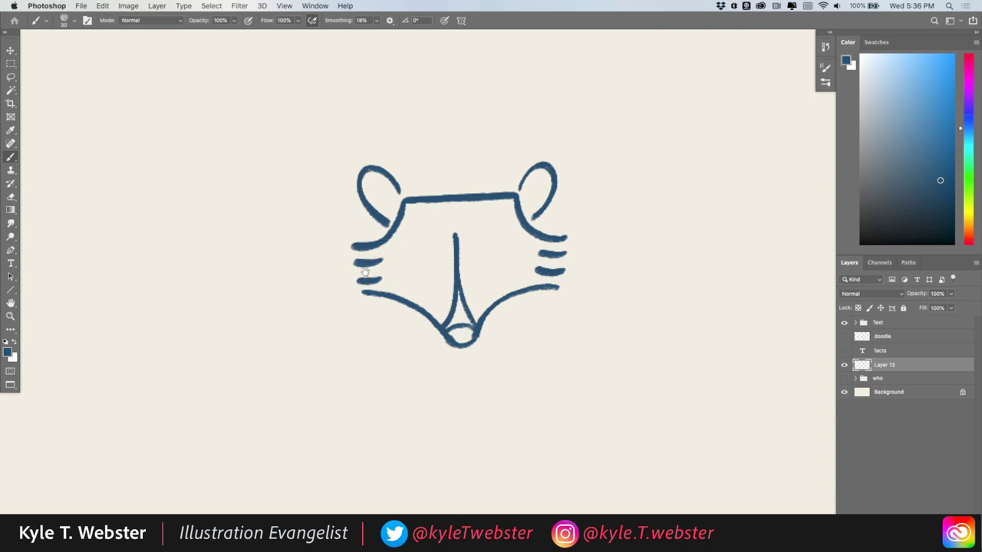
scroll(417, 248, "down", 1)
scroll(388, 282, "down", 3)
left_click_drag(388, 282, 410, 273)
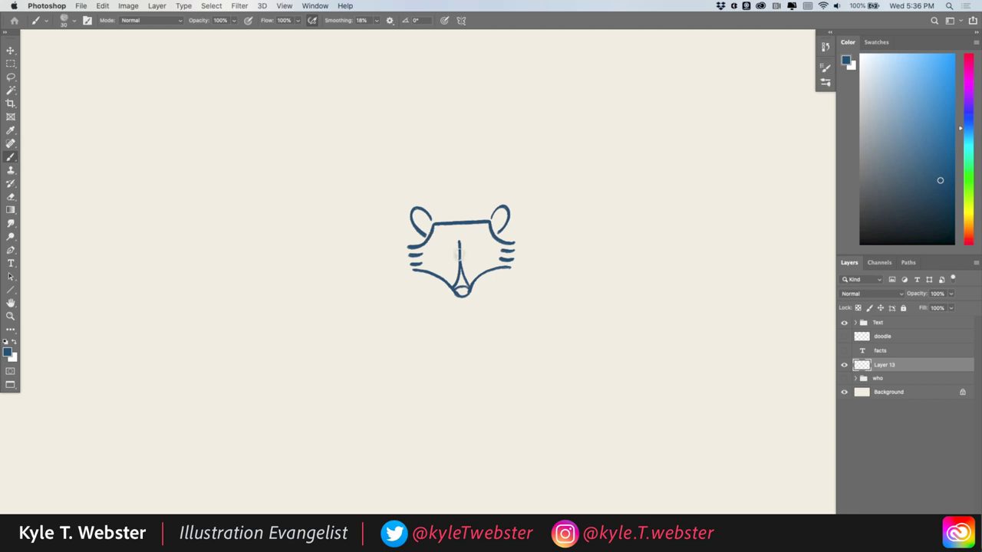
left_click_drag(459, 242, 454, 247)
- Outline the right eye patch, add eye circles and pupils, and fill the mask solid dark blue
scroll(467, 259, "up", 1)
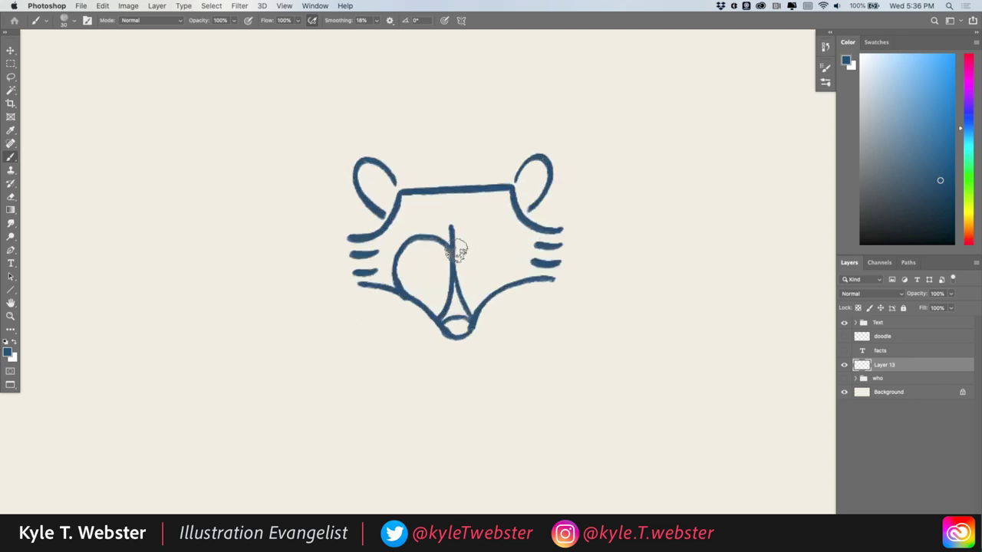
mouse_move(453, 243)
left_mouse_down()
mouse_move(495, 240)
mouse_move(508, 263)
mouse_move(504, 283)
mouse_move(481, 268)
left_mouse_up()
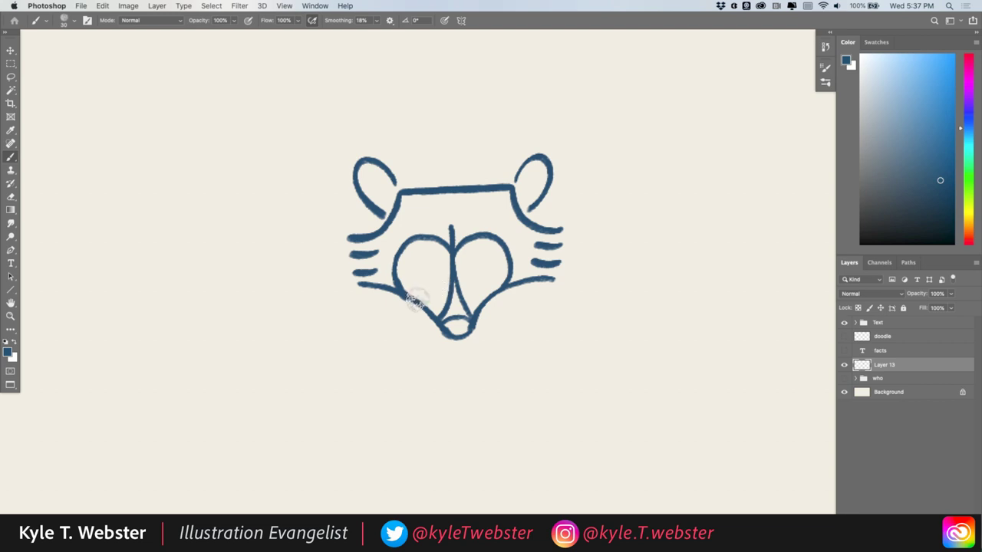
mouse_move(416, 299)
left_mouse_down()
mouse_move(451, 278)
mouse_move(492, 293)
left_mouse_up()
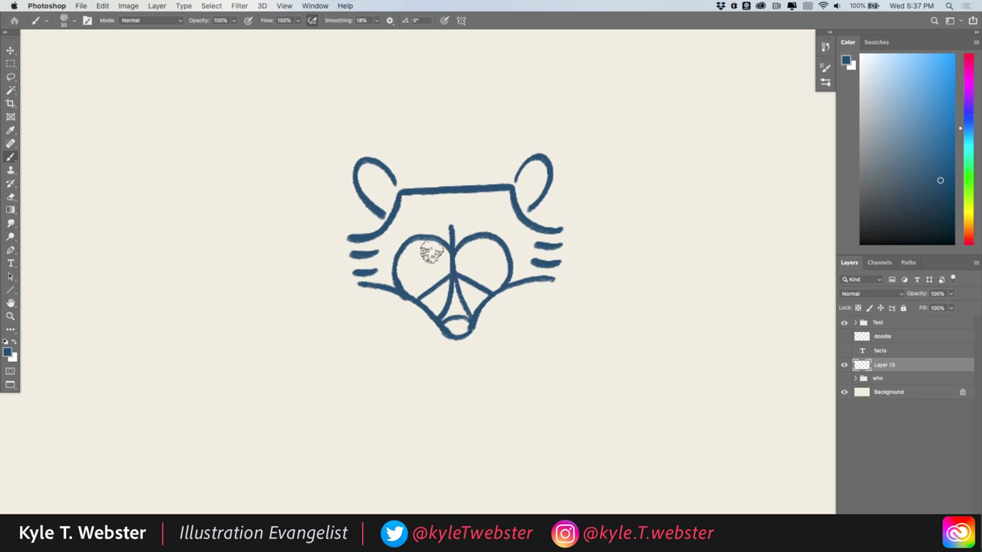
mouse_move(423, 250)
left_mouse_down()
mouse_move(410, 254)
mouse_move(421, 265)
mouse_move(423, 256)
left_mouse_up()
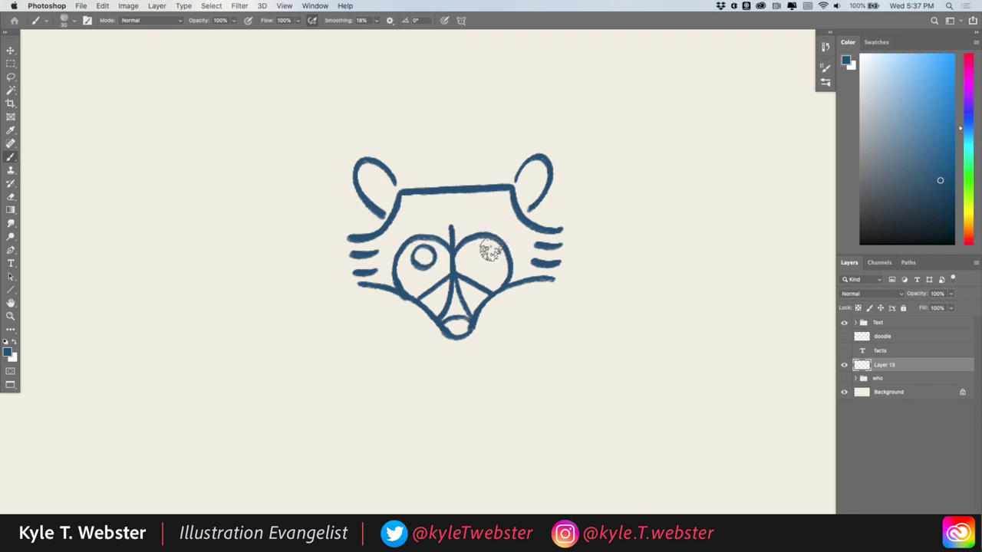
mouse_move(481, 247)
left_mouse_down()
mouse_move(470, 253)
mouse_move(474, 266)
mouse_move(490, 259)
mouse_move(478, 244)
left_mouse_up()
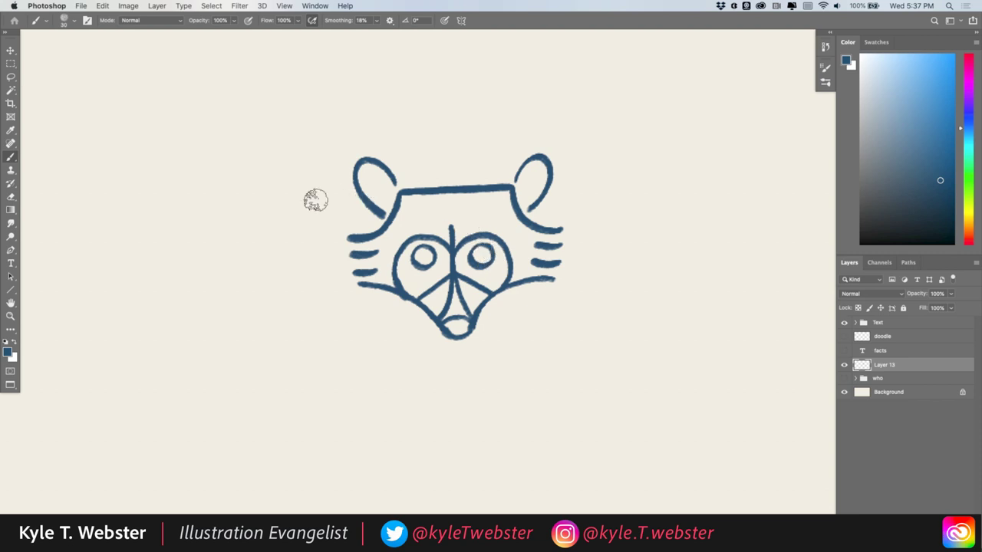
mouse_move(433, 265)
left_mouse_down()
mouse_move(418, 286)
mouse_move(446, 272)
mouse_move(433, 280)
mouse_move(448, 259)
mouse_move(437, 266)
mouse_move(434, 241)
mouse_move(444, 255)
mouse_move(410, 249)
mouse_move(421, 241)
mouse_move(407, 256)
mouse_move(425, 274)
mouse_move(413, 290)
mouse_move(403, 267)
mouse_move(481, 254)
mouse_move(473, 272)
mouse_move(466, 254)
mouse_move(458, 267)
mouse_move(488, 267)
mouse_move(493, 286)
mouse_move(503, 273)
mouse_move(490, 242)
mouse_move(498, 283)
mouse_move(488, 241)
mouse_move(459, 247)
mouse_move(462, 214)
mouse_move(459, 255)
mouse_move(448, 233)
left_mouse_up()
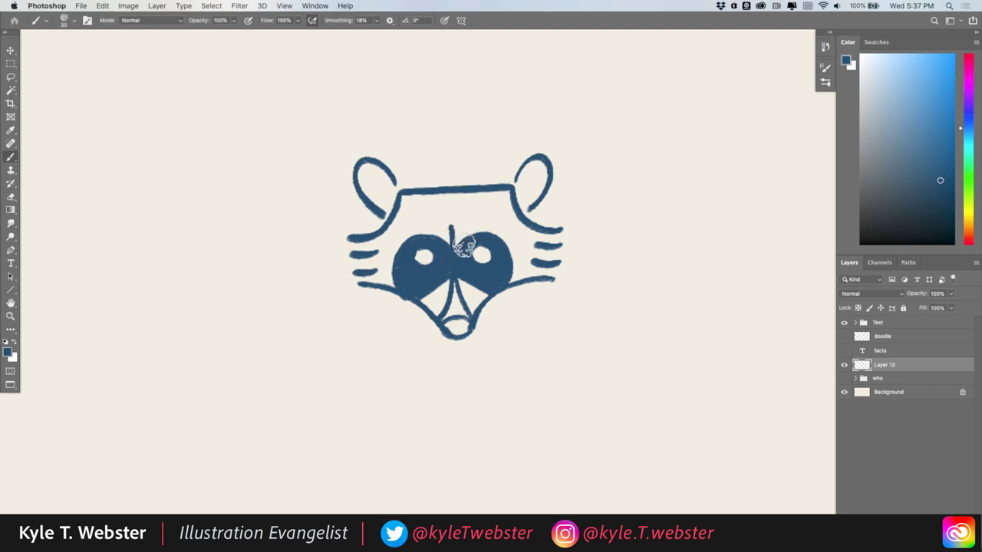
- Fill the point between the eyes and the nose triangle, then draw whiskers on both cheeks
mouse_move(463, 247)
left_mouse_down()
mouse_move(450, 222)
mouse_move(441, 238)
left_mouse_up()
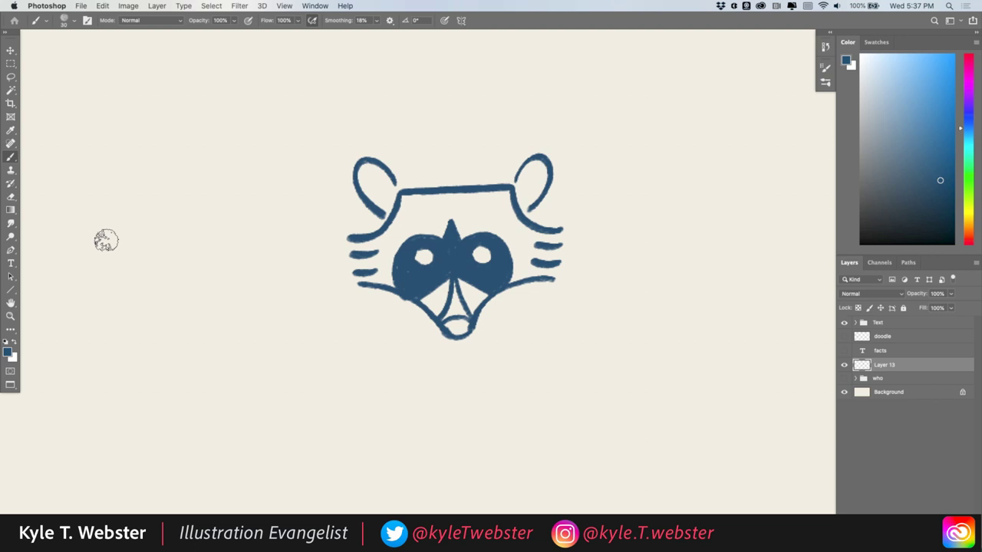
left_click_drag(424, 326, 412, 274)
left_click_drag(442, 238, 432, 265)
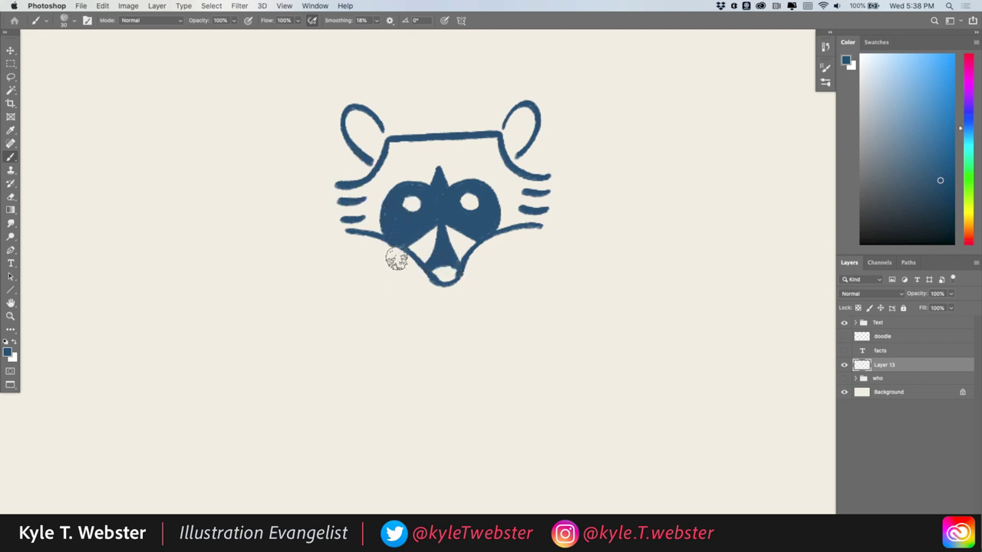
left_click_drag(397, 265, 423, 239)
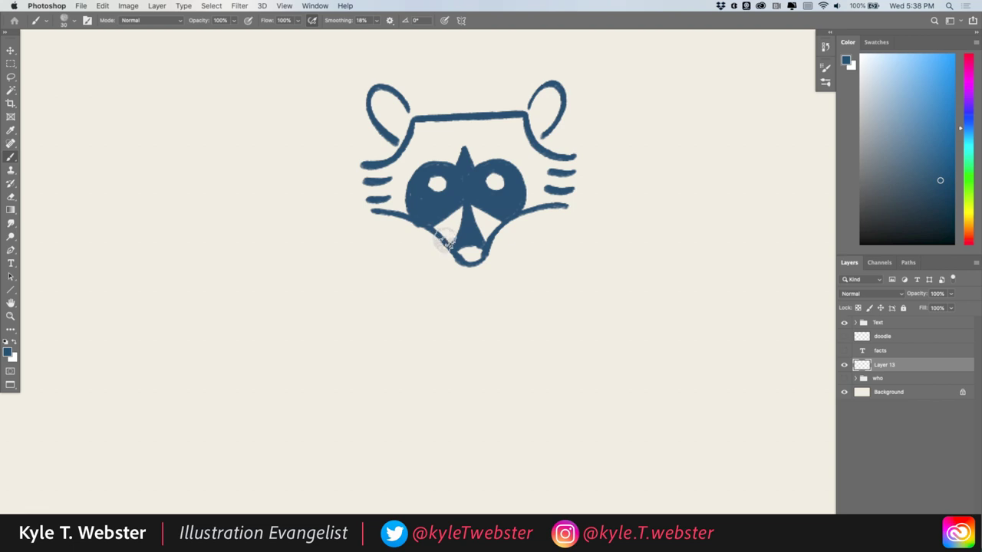
mouse_move(404, 276)
left_mouse_down()
mouse_move(436, 237)
mouse_move(398, 255)
mouse_move(409, 240)
mouse_move(531, 266)
left_mouse_up()
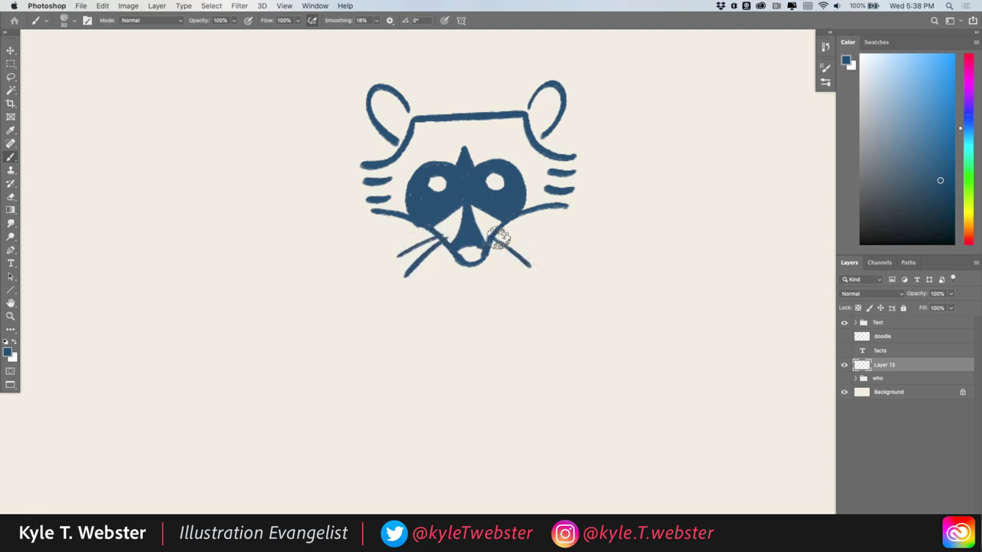
left_click_drag(487, 231, 532, 248)
mouse_move(415, 322)
left_mouse_down()
mouse_move(364, 349)
mouse_move(392, 346)
mouse_move(397, 366)
mouse_move(382, 360)
mouse_move(359, 320)
left_mouse_up()
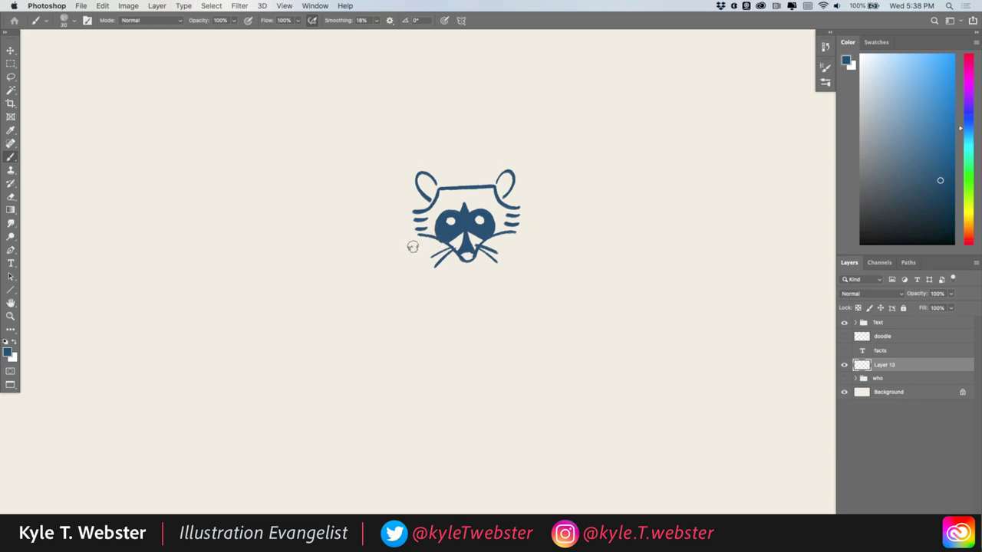
- Ink a clawed W-shaped paw on each side of the face and shift the view upward
mouse_move(412, 247)
left_mouse_down()
mouse_move(394, 258)
mouse_move(391, 238)
left_mouse_up()
left_click_drag(412, 247, 392, 251)
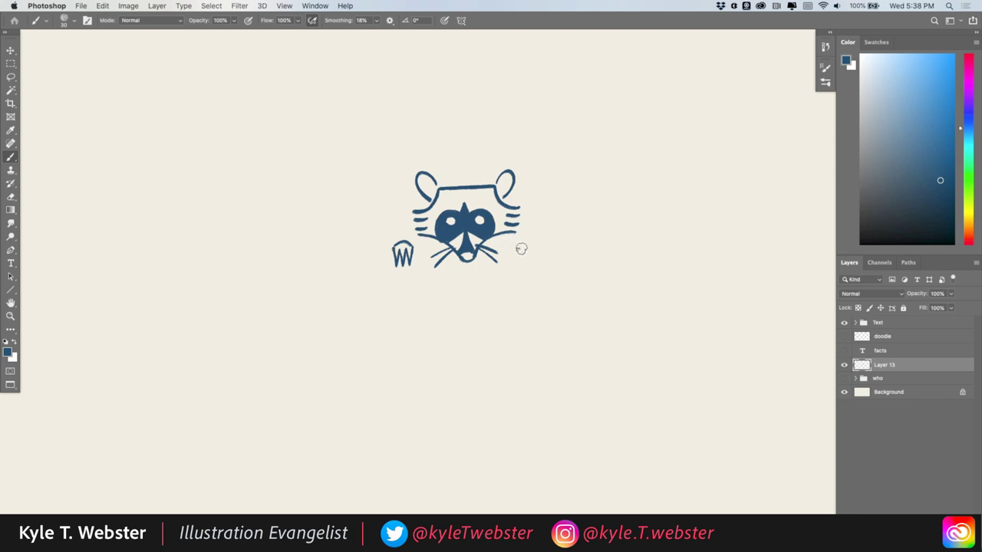
mouse_move(521, 249)
left_mouse_down()
mouse_move(537, 263)
mouse_move(541, 247)
mouse_move(520, 247)
left_mouse_up()
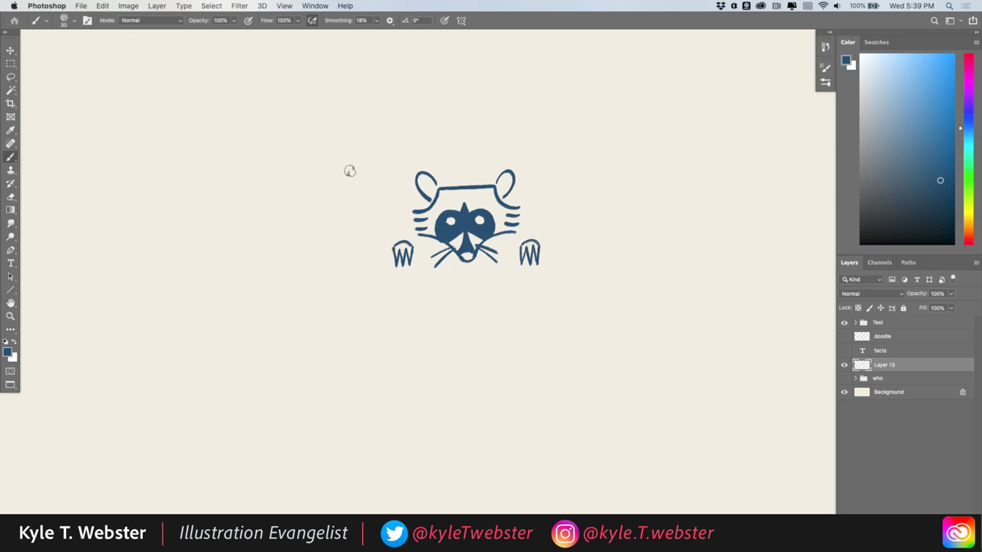
mouse_move(350, 234)
left_mouse_down()
mouse_move(355, 197)
mouse_move(345, 203)
mouse_move(343, 194)
left_mouse_up()
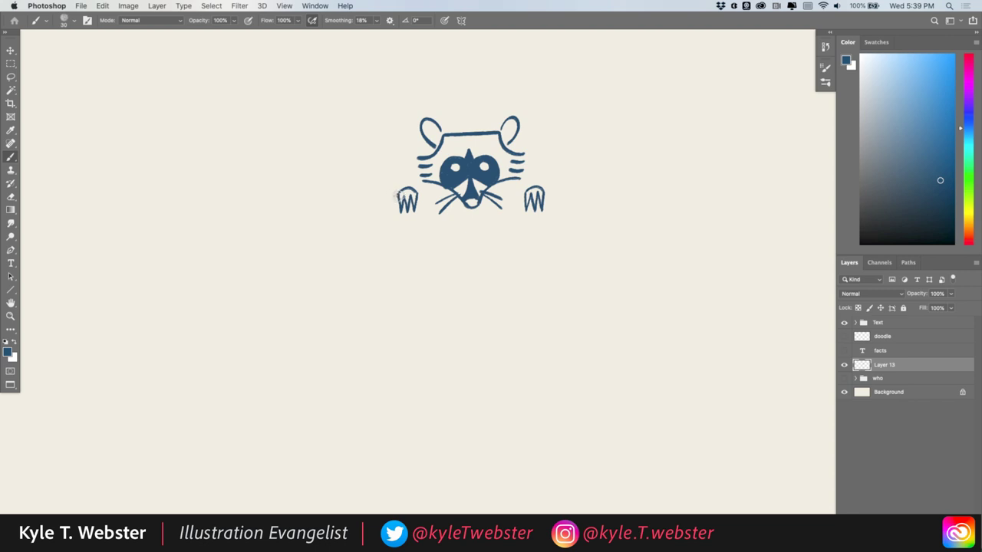
- Draw horizontal ledge strokes through the paws, left of the left paw and beside the face
left_click_drag(397, 196, 376, 197)
left_click_drag(435, 195, 423, 196)
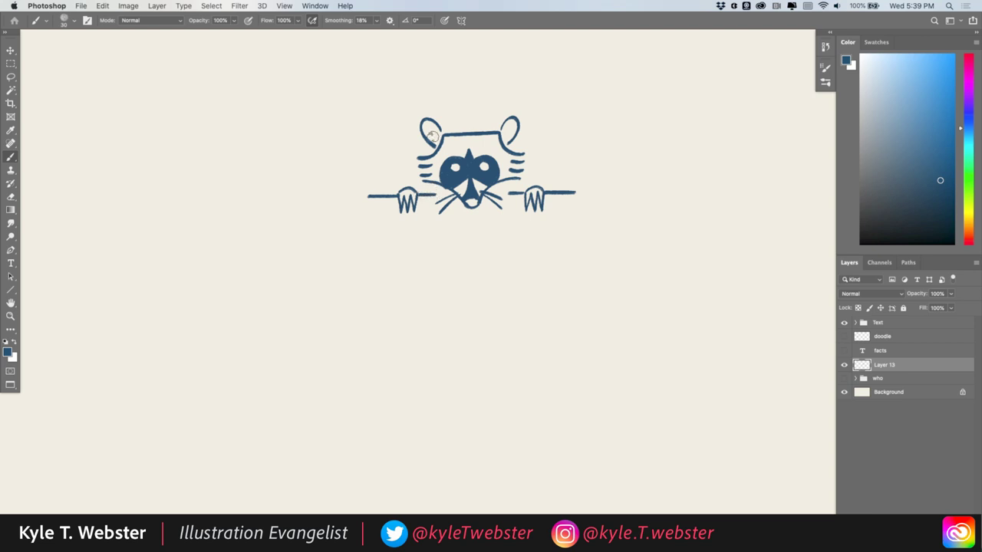
- Pan the canvas and place a guide dot below the raccoon for the sign's lower-left corner
scroll(408, 275, "down", 4)
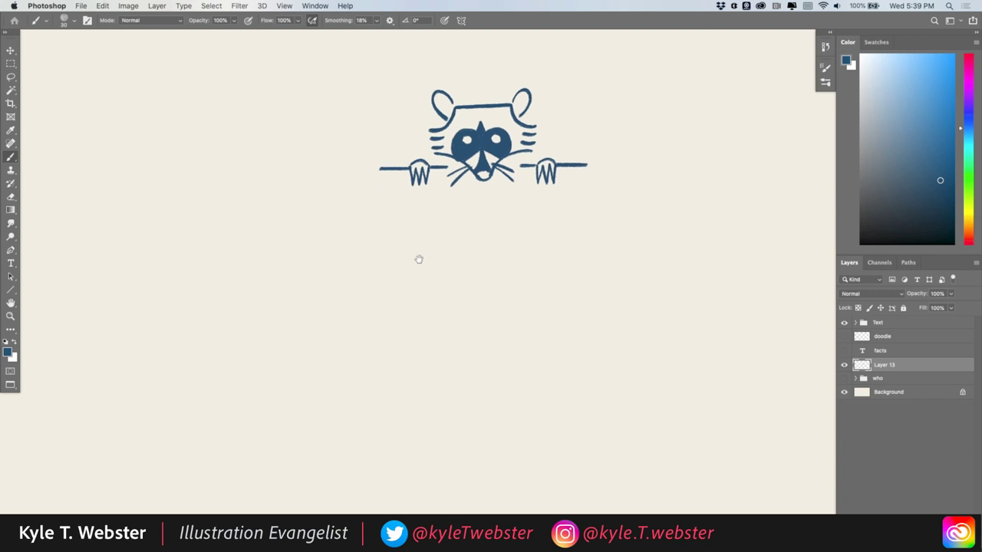
scroll(383, 284, "right", 2)
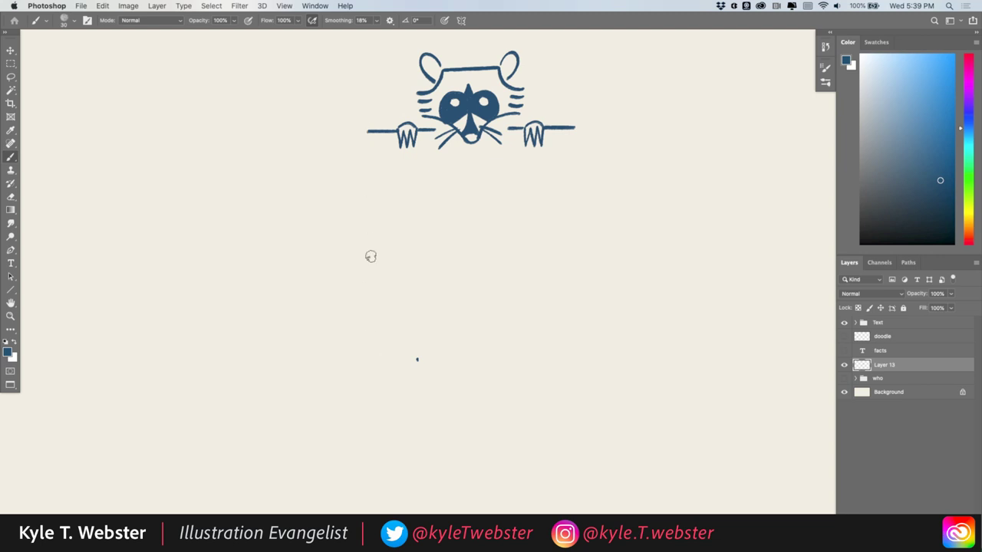
left_click(416, 360)
- Draw tapering left and right sign edges down from the ledge ends, then begin a small oval between them
left_click_drag(368, 135, 393, 244)
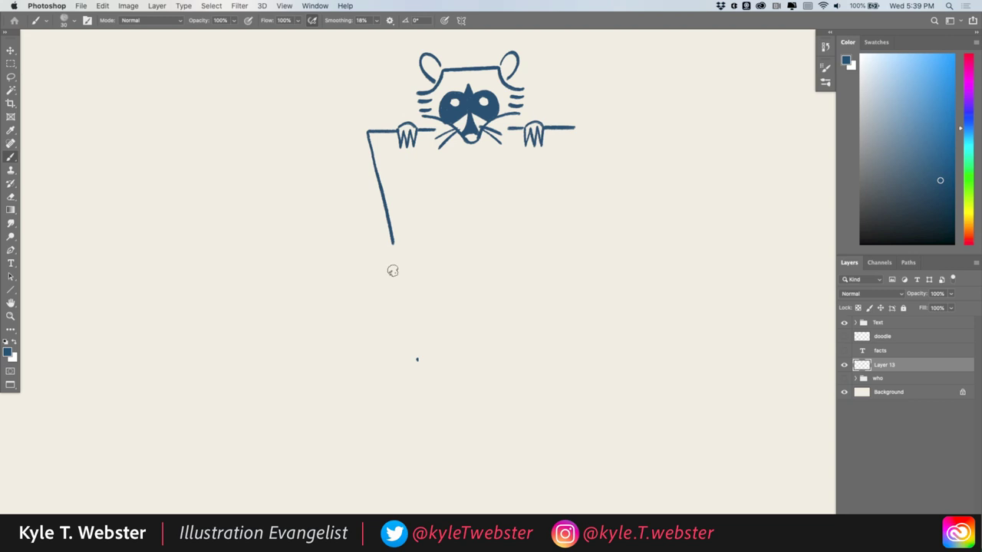
left_click_drag(396, 258, 414, 352)
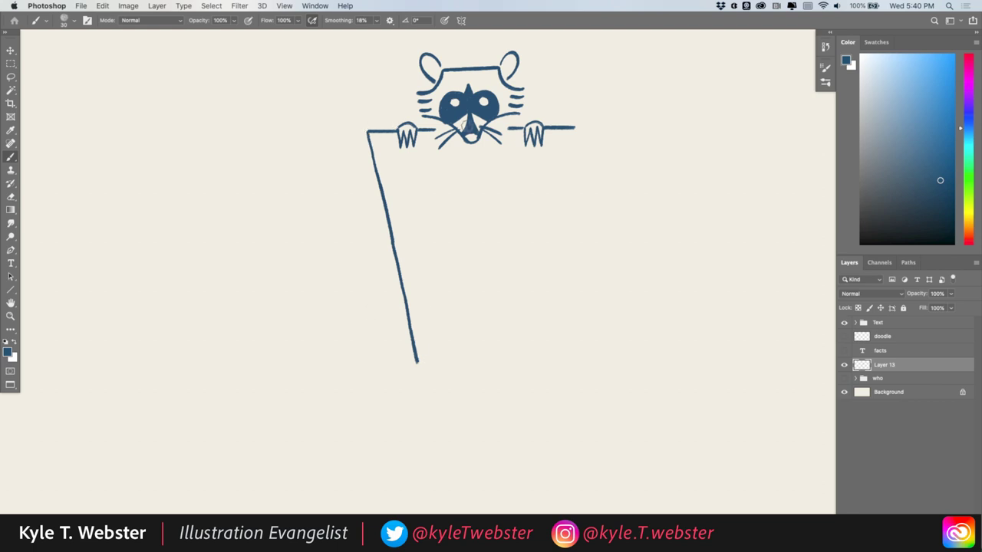
left_click(540, 359)
left_click_drag(573, 131, 539, 354)
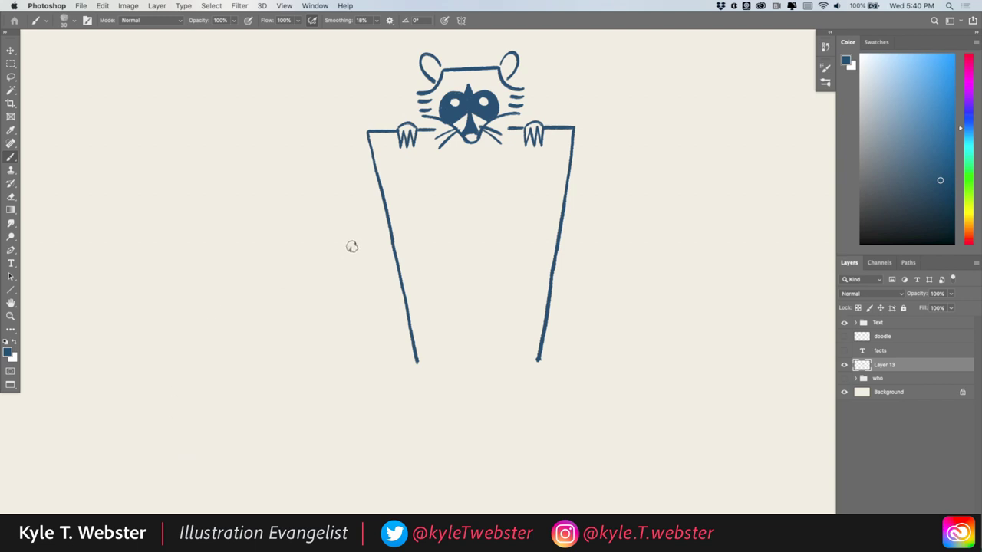
left_click_drag(382, 262, 384, 248)
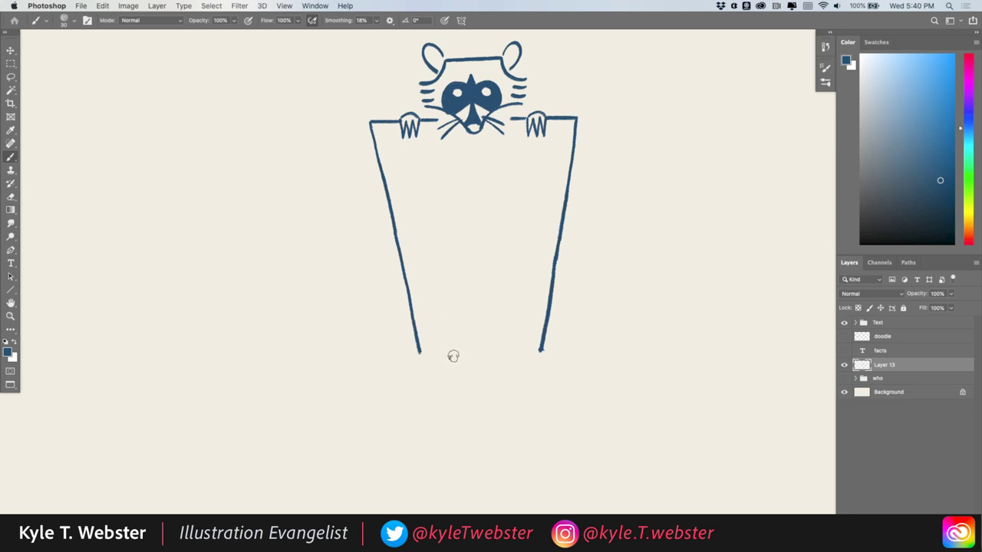
mouse_move(452, 356)
left_mouse_down()
mouse_move(443, 342)
mouse_move(448, 376)
mouse_move(447, 343)
left_mouse_up()
- Draw the tipped-over can's body and far end, and join both sign edges' bottoms to it
mouse_move(478, 344)
left_mouse_down()
mouse_move(460, 377)
mouse_move(486, 376)
left_mouse_up()
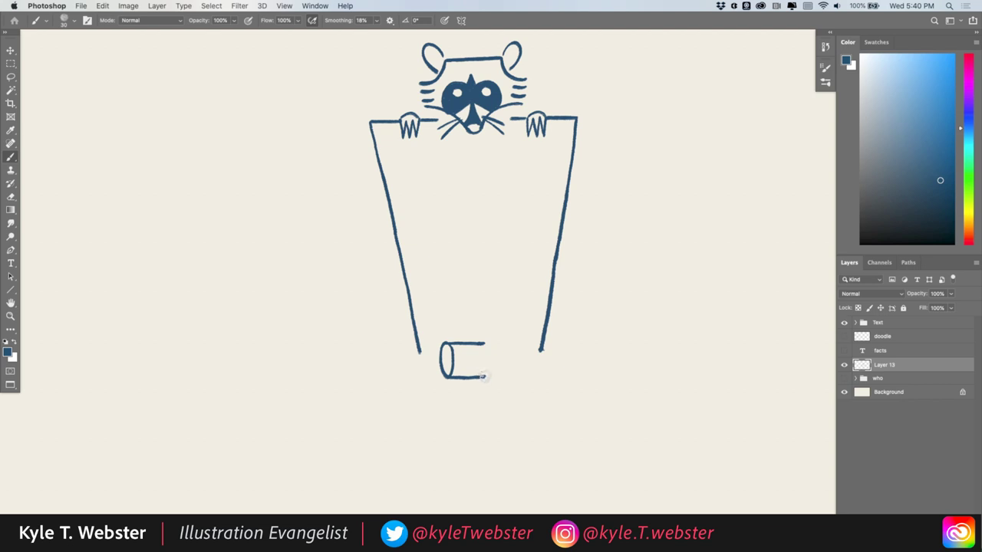
left_click_drag(491, 371, 485, 343)
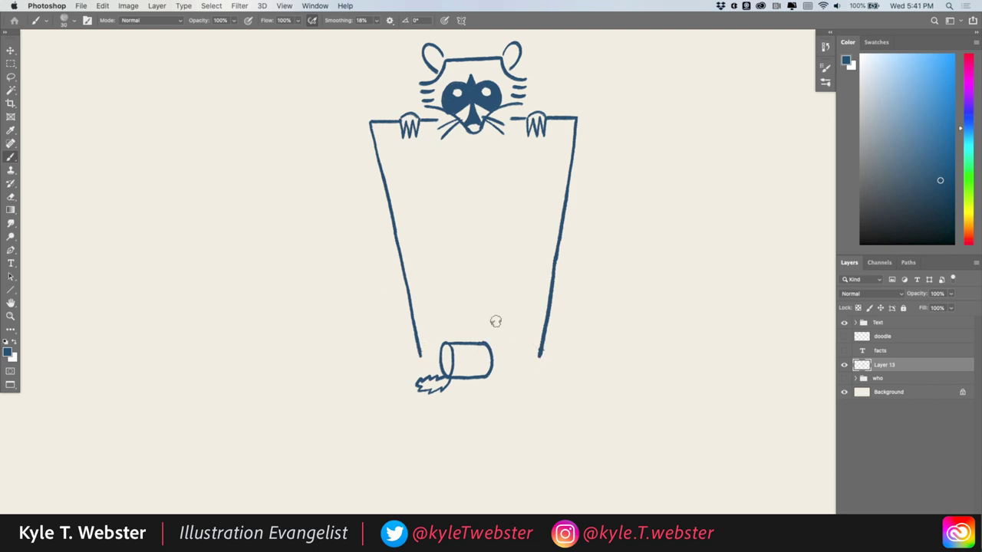
left_click_drag(539, 354, 524, 357)
left_click_drag(439, 355, 418, 357)
- Add short grass dashes along the ground on both sides of the sign
mouse_move(518, 345)
left_mouse_down()
mouse_move(513, 357)
mouse_move(500, 355)
left_mouse_up()
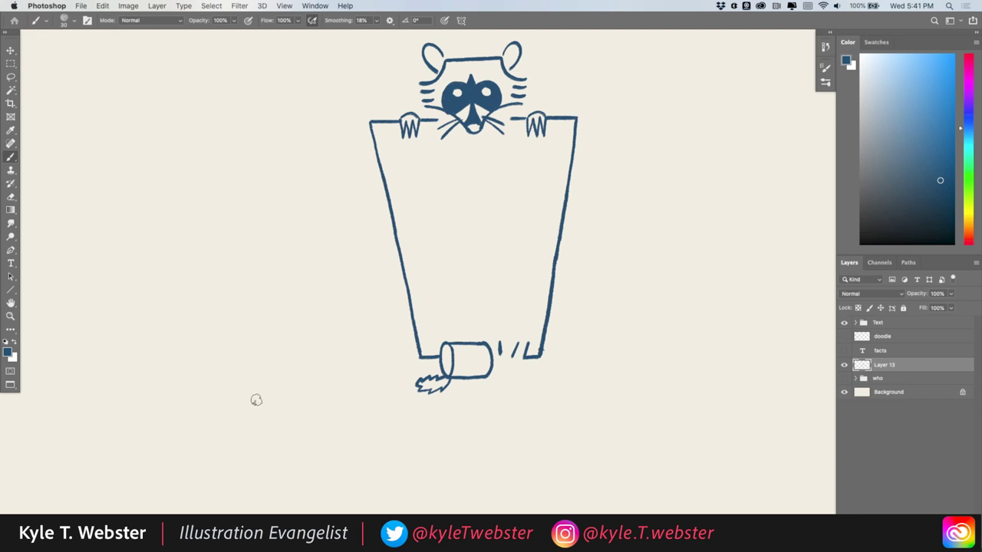
mouse_move(404, 343)
left_mouse_down()
mouse_move(405, 356)
mouse_move(356, 360)
left_mouse_up()
mouse_move(564, 345)
left_mouse_down()
mouse_move(558, 357)
mouse_move(606, 357)
left_mouse_up()
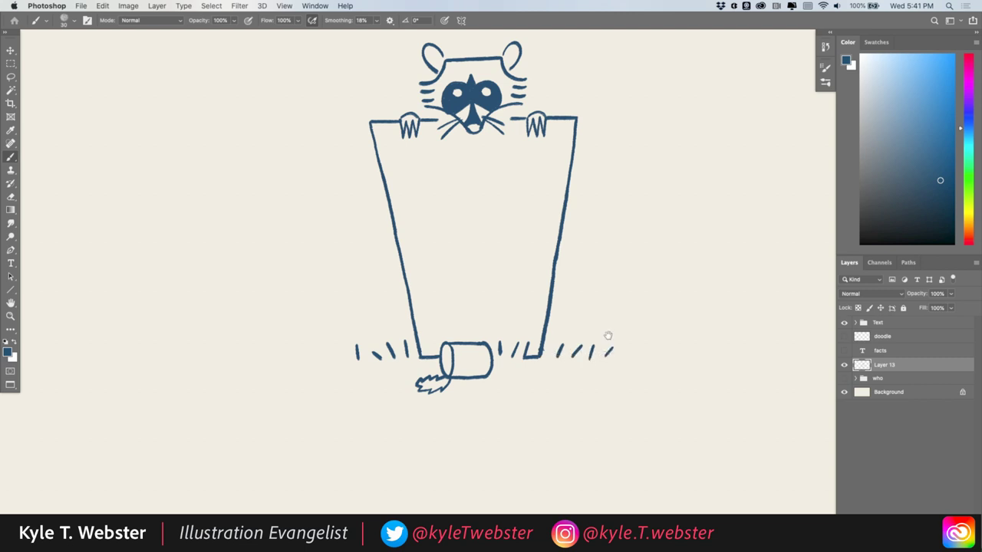
mouse_move(363, 280)
left_mouse_down()
mouse_move(362, 295)
mouse_move(396, 277)
mouse_move(375, 284)
left_mouse_up()
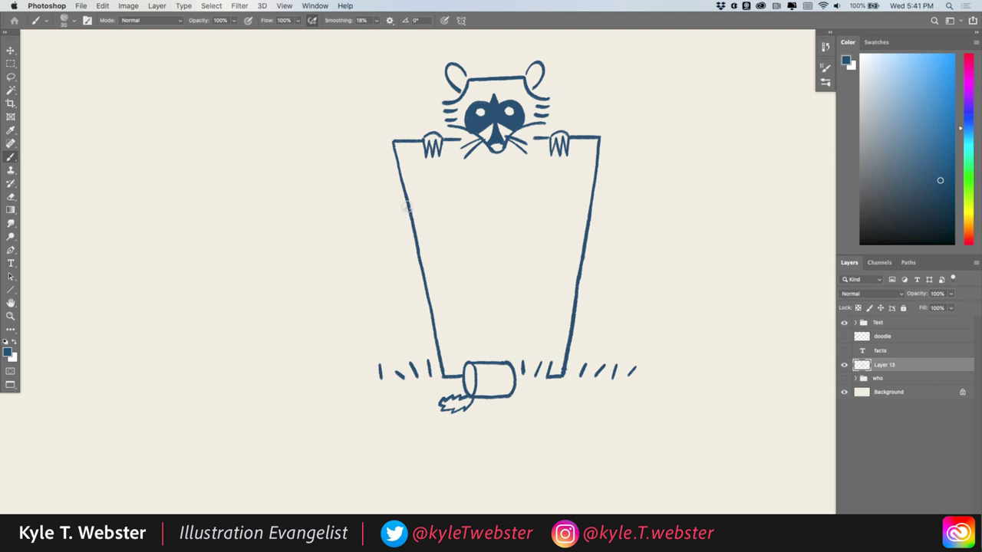
- Draw the A-frame back leg with crossbar, pointed foot and second edge, a rounded bump, and the first plank line
left_click_drag(406, 212, 358, 373)
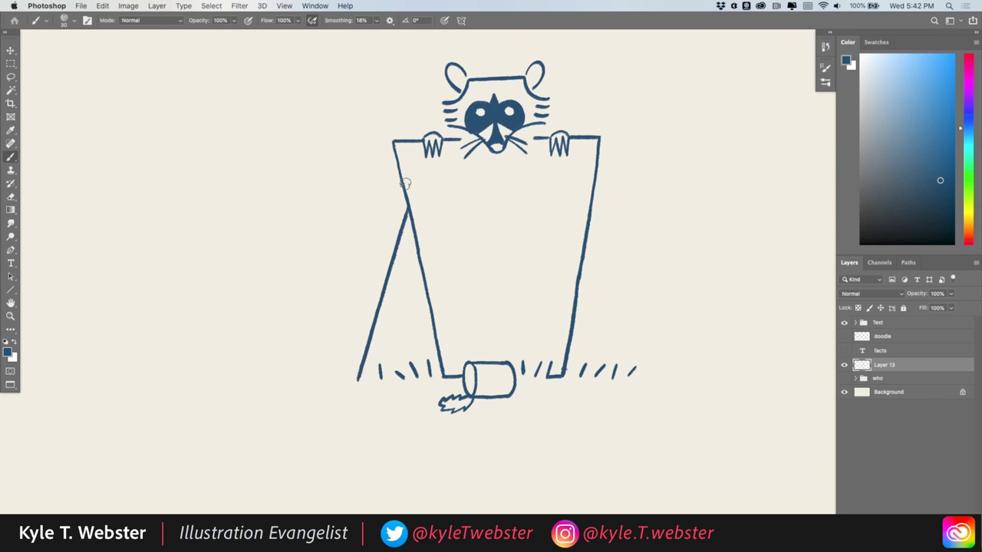
left_click_drag(408, 204, 386, 210)
left_click_drag(356, 379, 345, 364)
left_click_drag(385, 213, 342, 357)
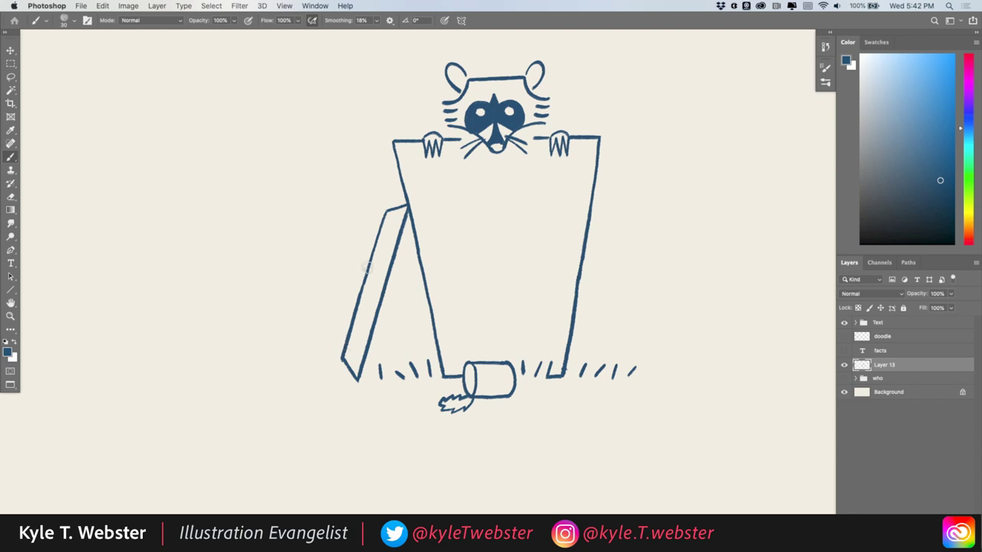
left_click_drag(349, 274, 356, 297)
left_click_drag(427, 168, 463, 350)
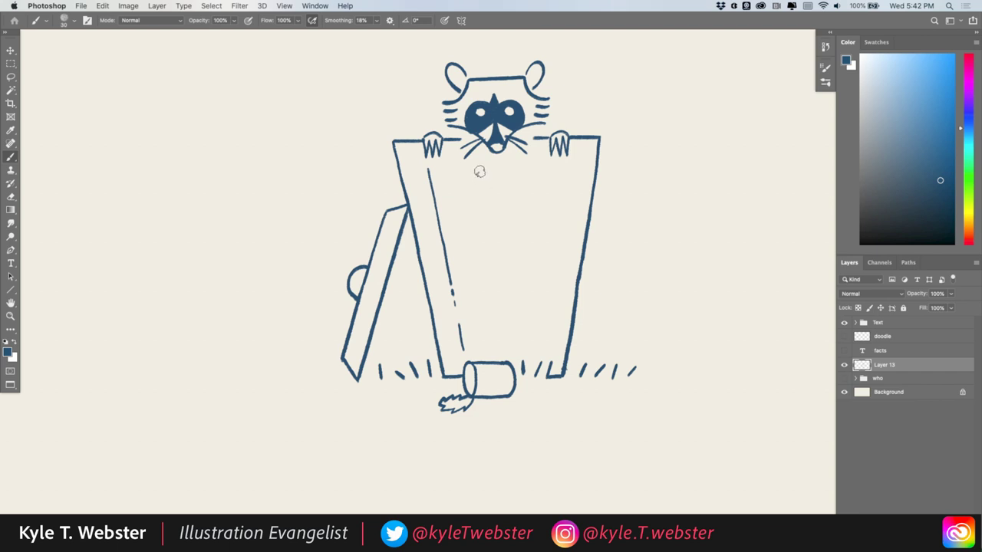
- Draw three more vertical plank lines down the sign board
left_click_drag(479, 174, 487, 347)
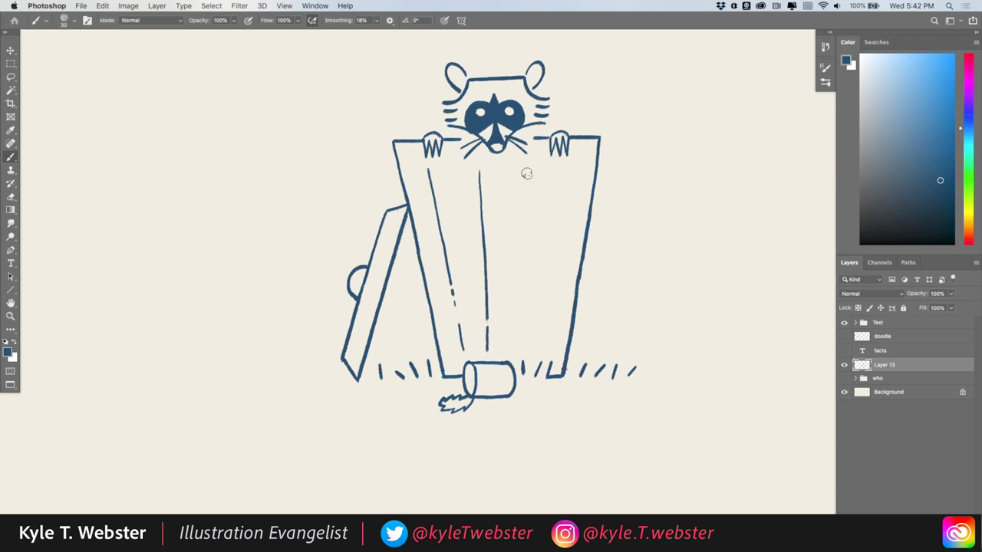
left_click_drag(526, 166, 517, 352)
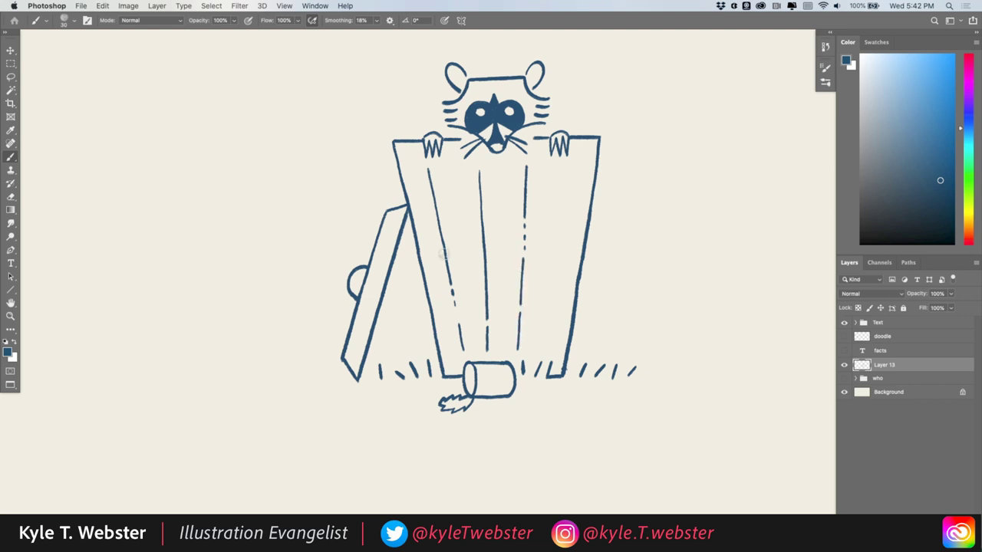
left_click_drag(568, 169, 546, 347)
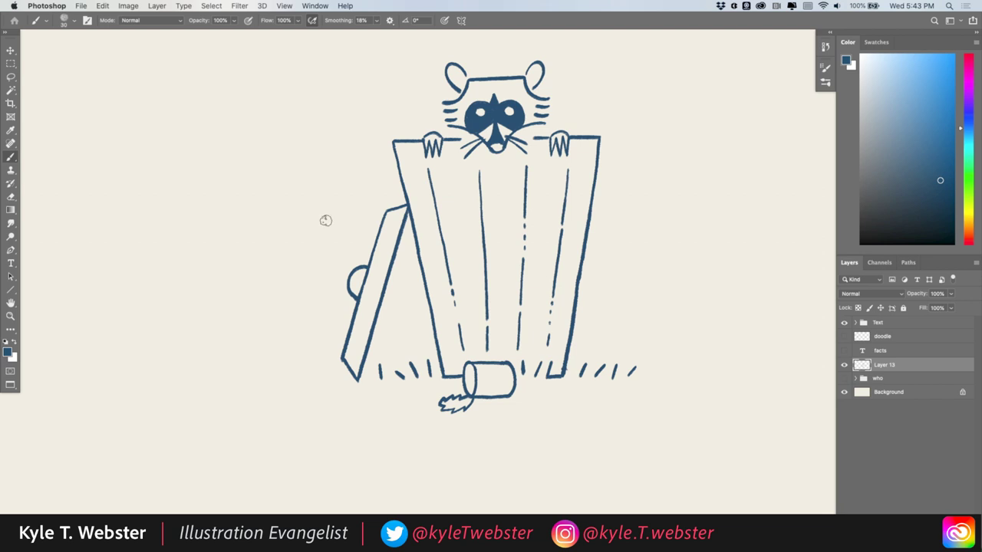
- Mark the boards with a diagonal crack, curved and short grain dashes, and a nail-hole dot
scroll(414, 215, "down", 2)
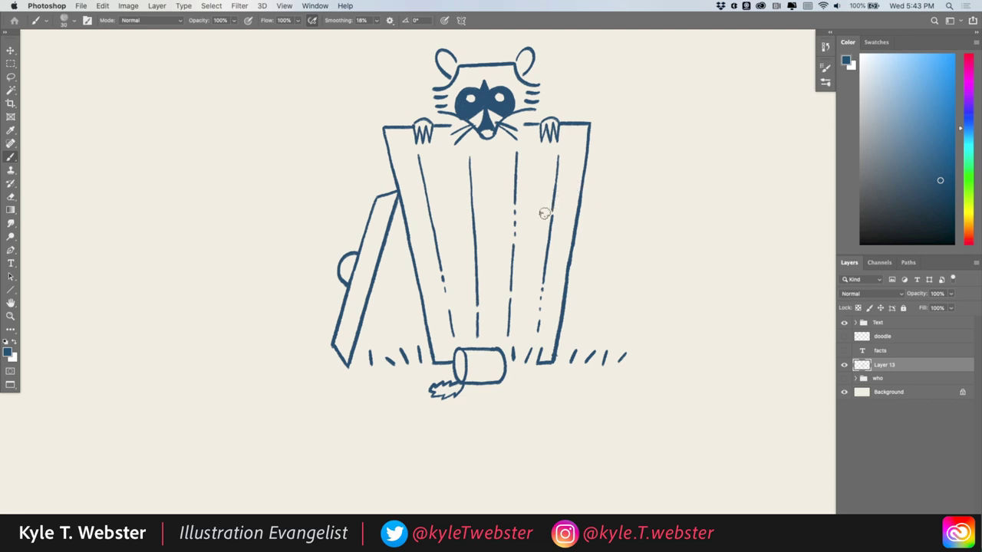
left_click_drag(558, 206, 532, 229)
left_click_drag(485, 308, 461, 307)
left_click_drag(516, 236, 505, 235)
left_click_drag(534, 309, 549, 313)
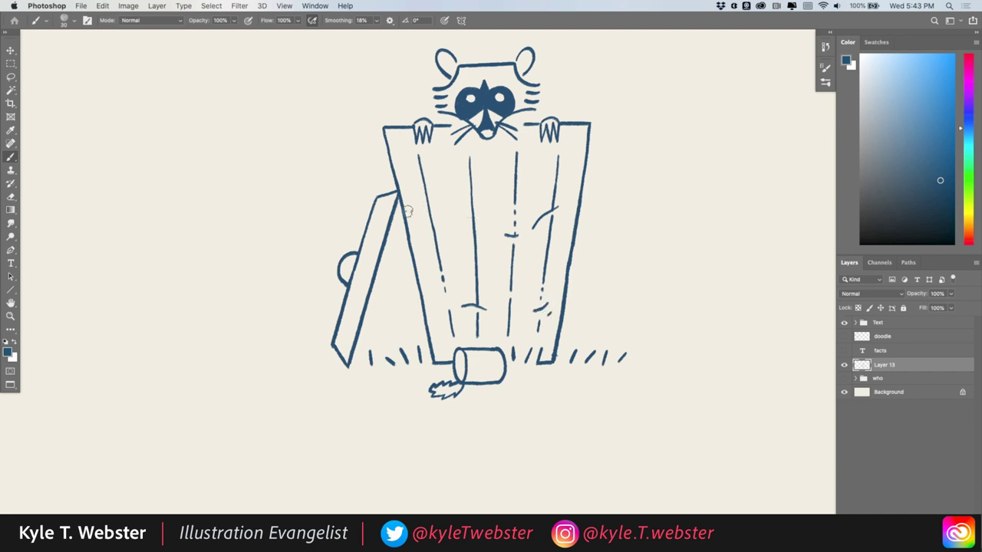
left_click(426, 261)
scroll(296, 256, "up", 2)
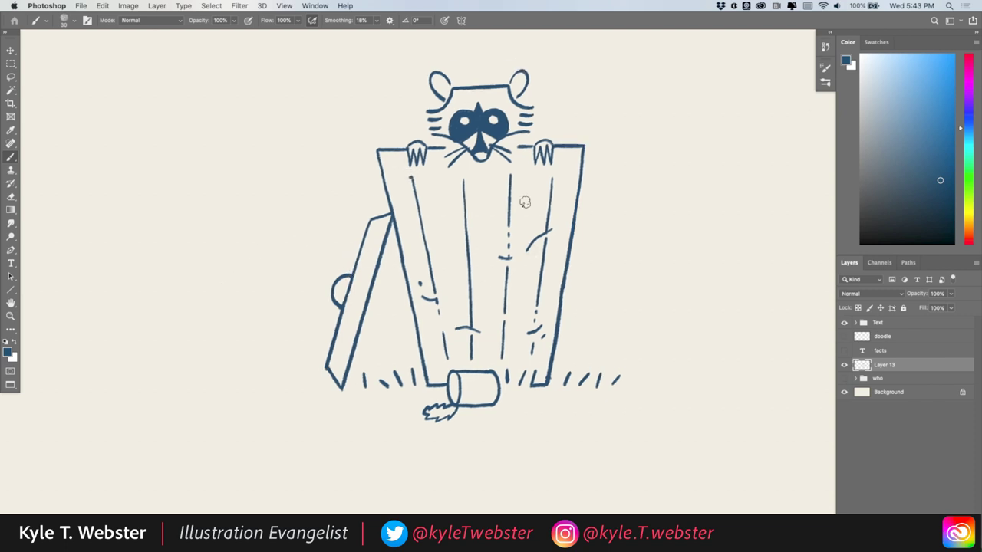
left_click_drag(456, 225, 455, 249)
left_click_drag(494, 222, 494, 227)
- Fill in the raccoon's eye-mask edge and add short alert strokes above its head
scroll(469, 146, "up", 2)
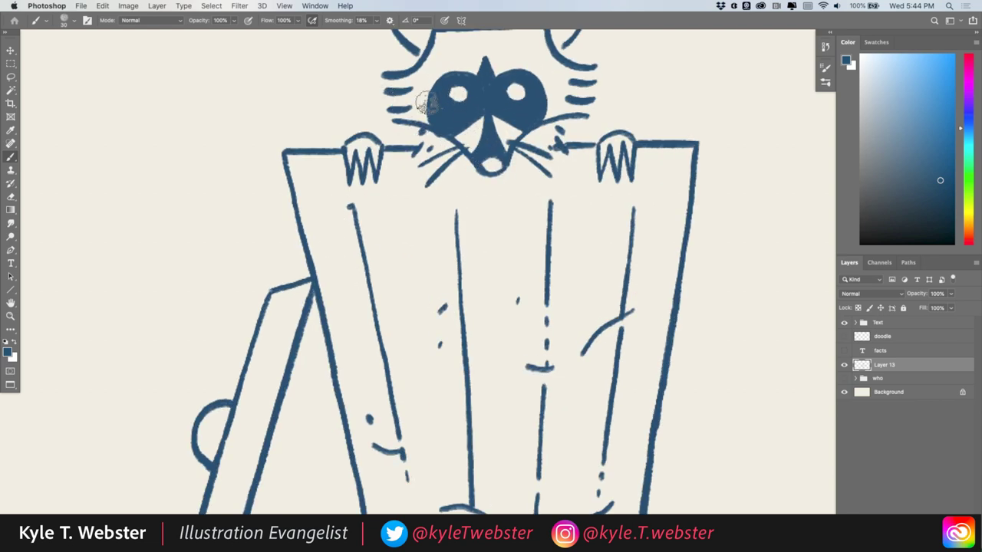
mouse_move(427, 104)
left_mouse_down()
mouse_move(454, 75)
mouse_move(477, 76)
mouse_move(440, 81)
mouse_move(441, 117)
mouse_move(462, 69)
mouse_move(495, 82)
mouse_move(530, 73)
mouse_move(536, 108)
left_mouse_up()
scroll(380, 177, "up", 5)
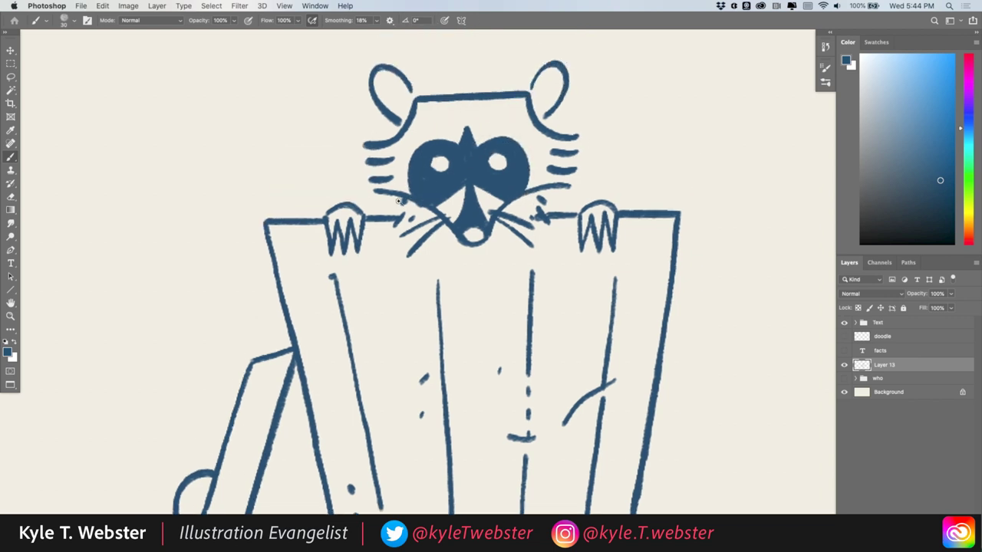
scroll(397, 201, "down", 3)
scroll(397, 201, "up", 5)
left_click_drag(461, 184, 418, 198)
- Move the raccoon drawing up and to the right on the page
scroll(374, 338, "down", 1)
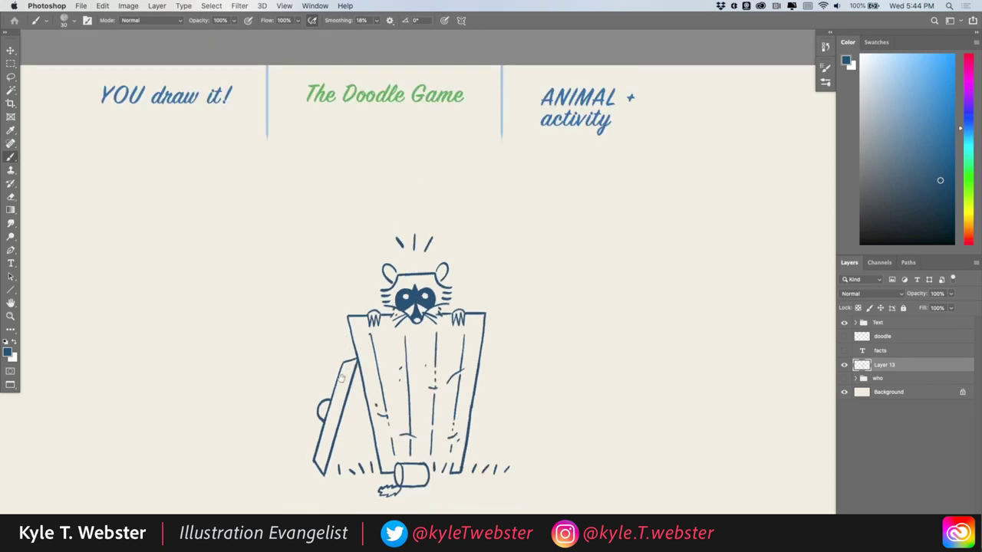
left_click_drag(340, 377, 336, 315)
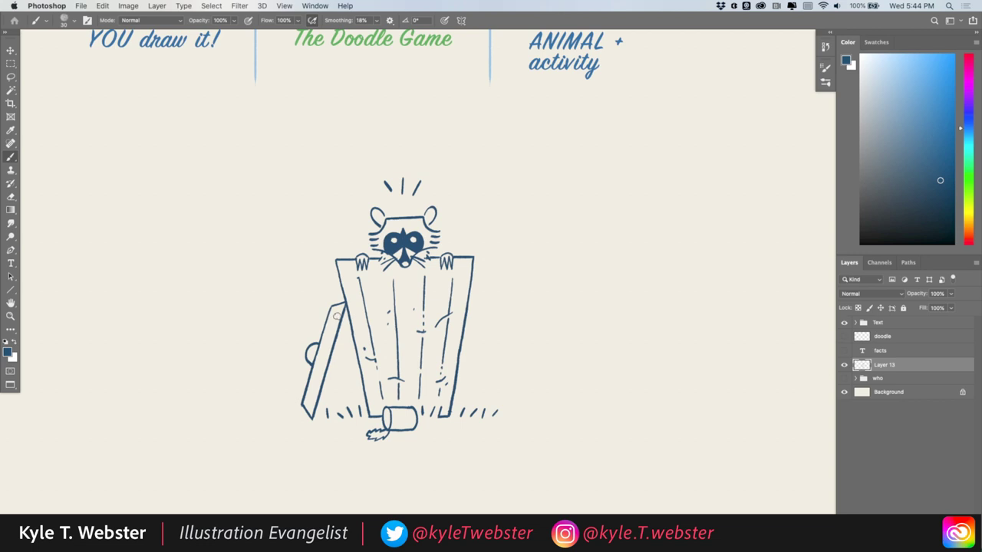
left_click_drag(369, 295, 622, 242)
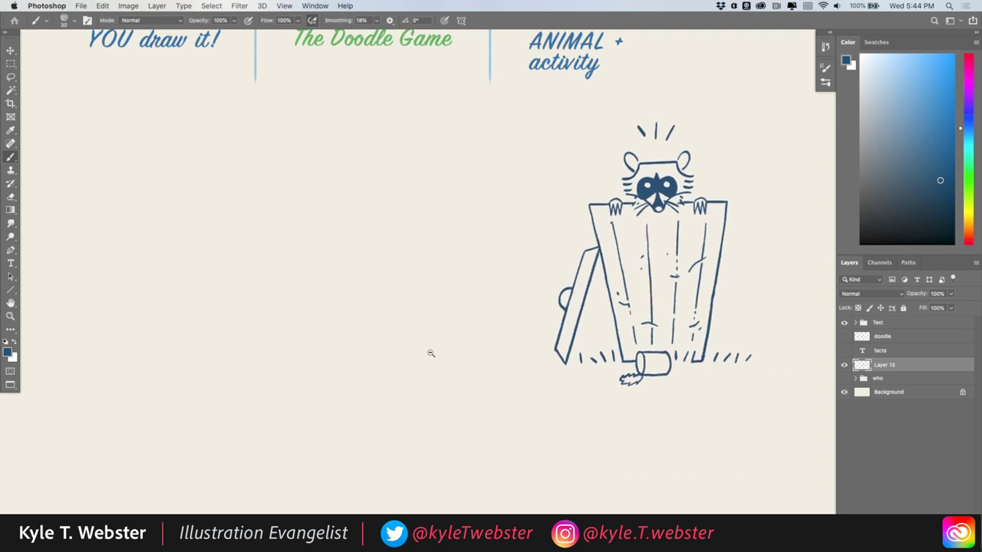
- Show the hidden doodle layer and shift its strokes to the left
scroll(437, 351, "down", 1)
left_click_drag(437, 351, 483, 349)
left_click(844, 337)
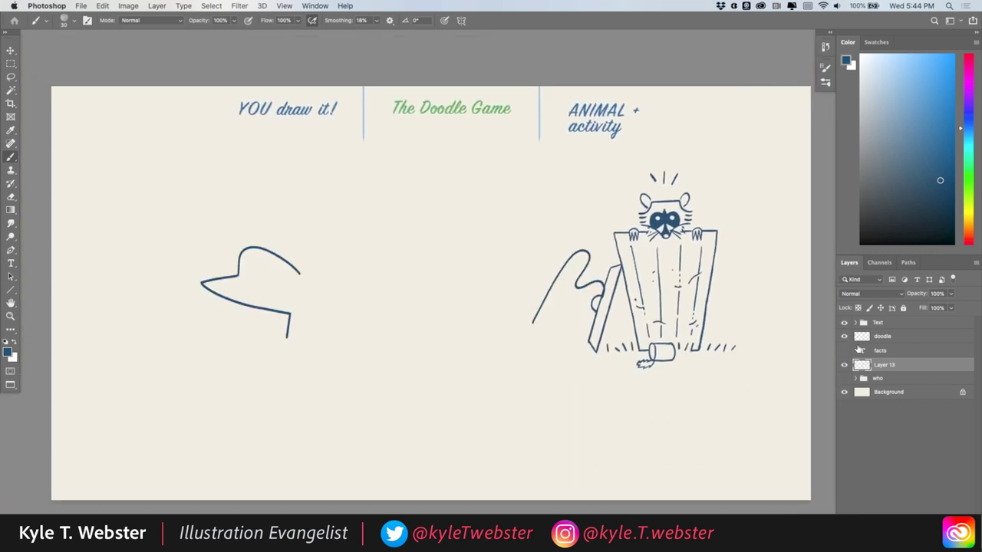
left_click(864, 337)
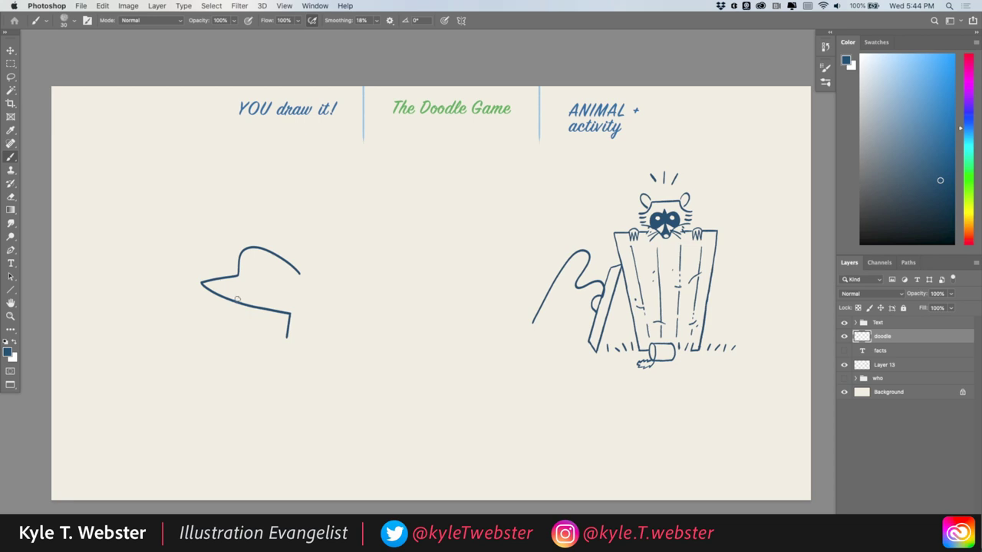
mouse_move(228, 301)
left_mouse_down()
mouse_move(141, 301)
mouse_move(139, 287)
left_mouse_up()
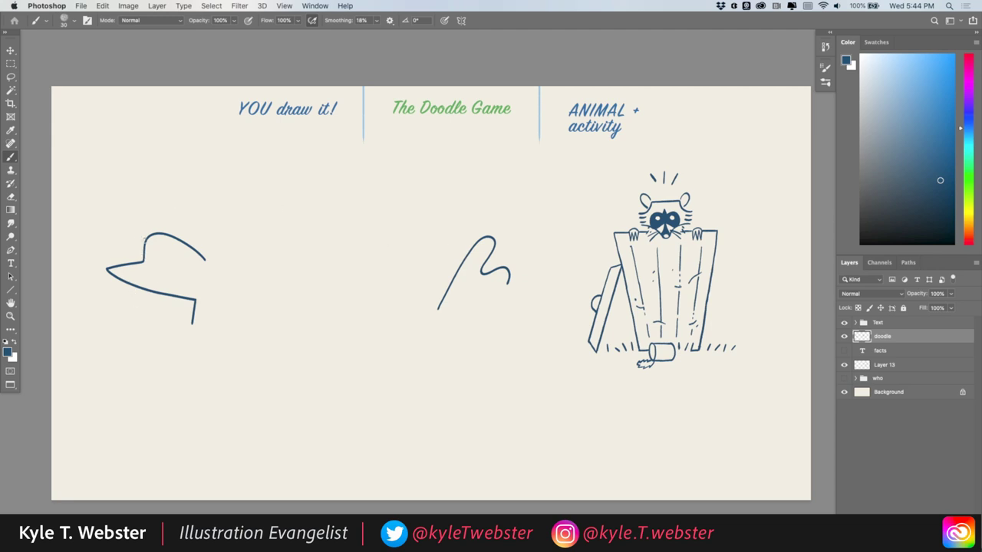
- Show the raccoon facts text layer and move the text slightly lower
left_click(844, 351)
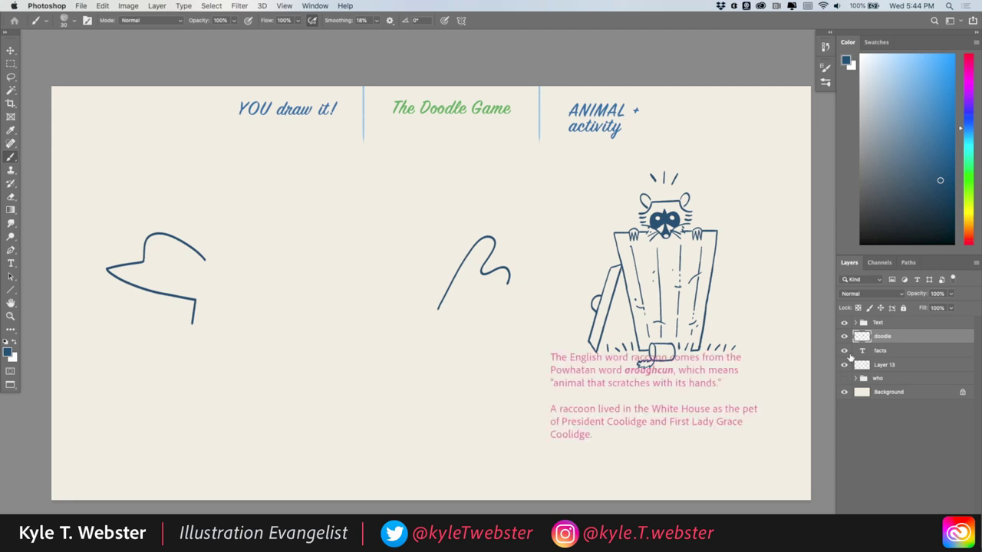
left_click(863, 355)
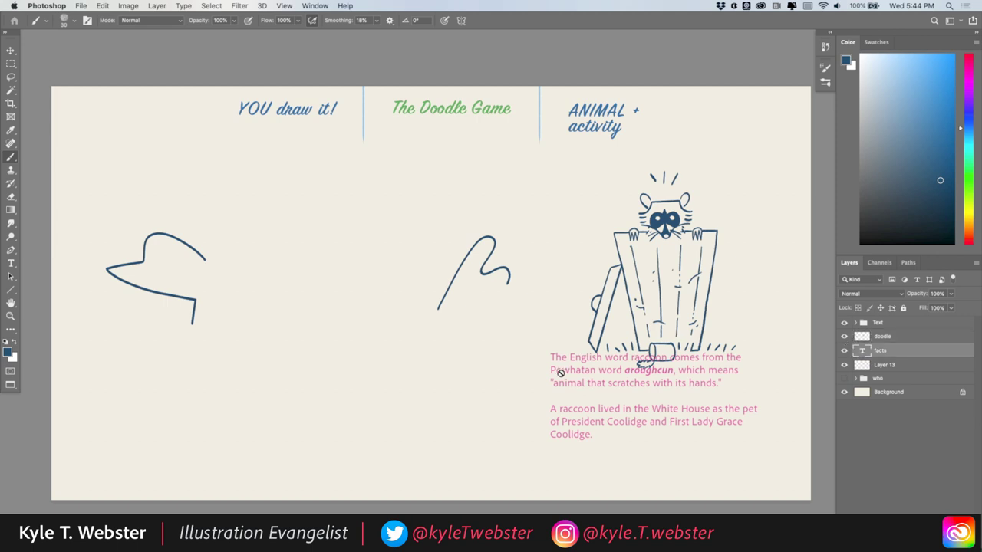
left_click_drag(561, 373, 563, 396)
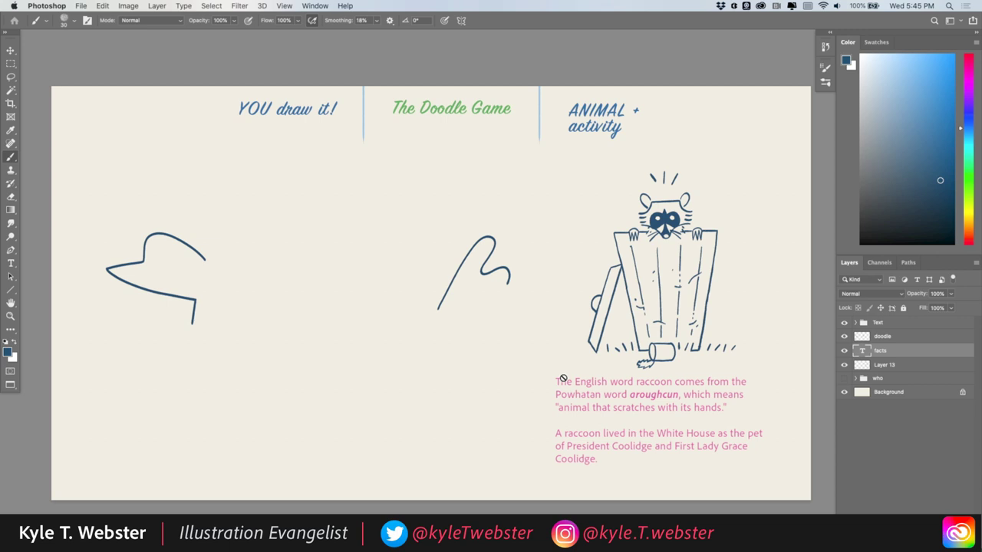
left_click_drag(188, 347, 238, 331)
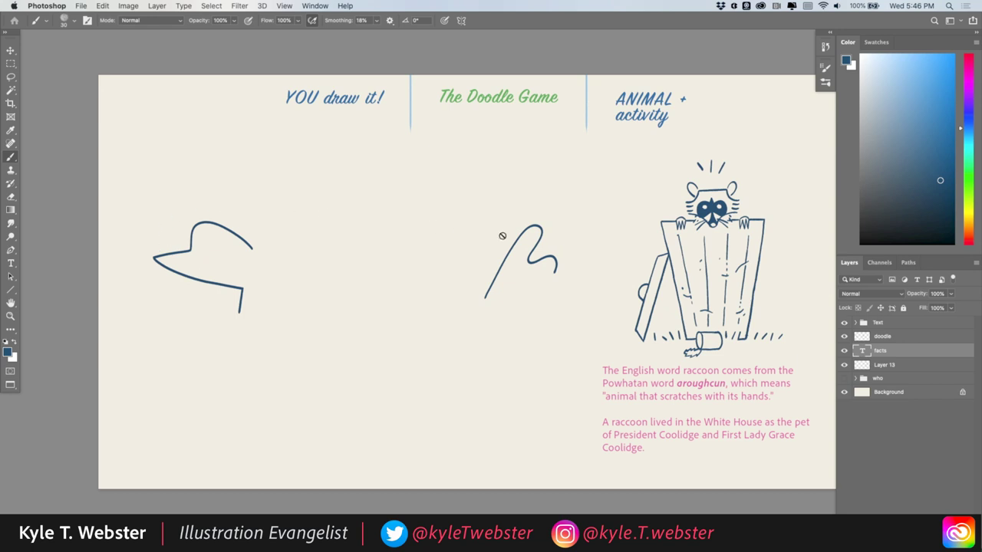
- Lasso the left hat-shaped doodle and drag it right on the doodle layer
key("l")
mouse_move(215, 201)
left_mouse_down()
mouse_move(146, 302)
mouse_move(180, 193)
mouse_move(211, 190)
left_mouse_up()
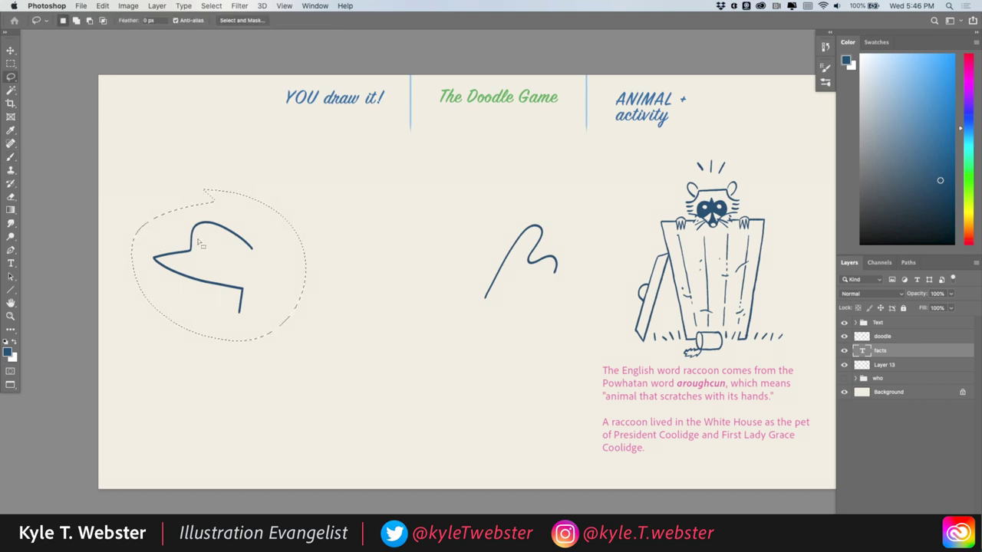
key("v")
left_click_drag(221, 227, 214, 225)
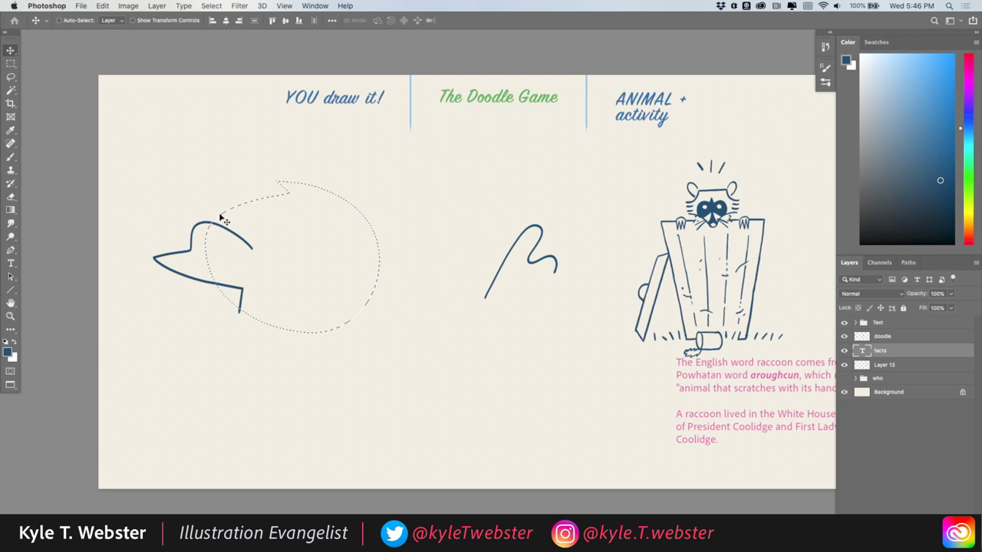
key("alt+bracketright")
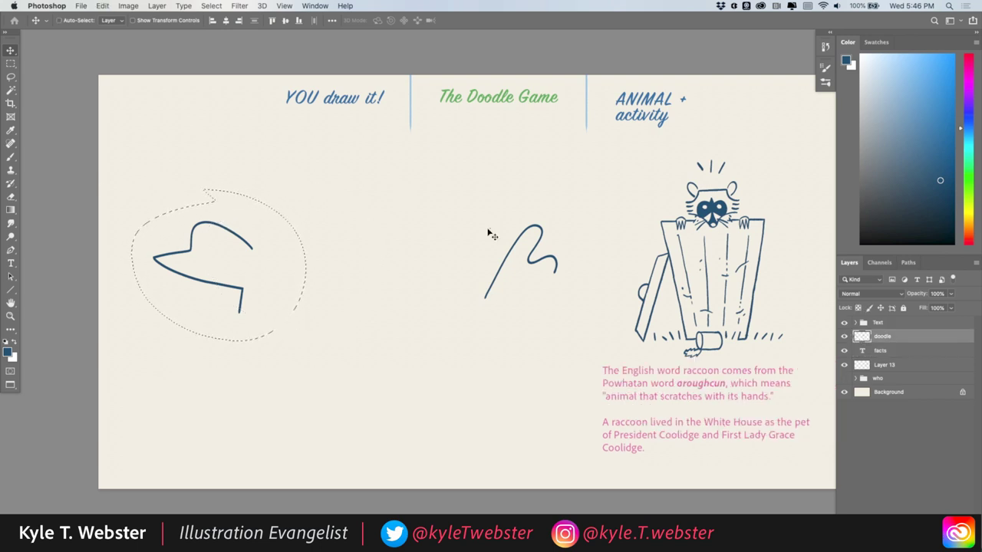
left_click_drag(198, 230, 267, 235)
key("b")
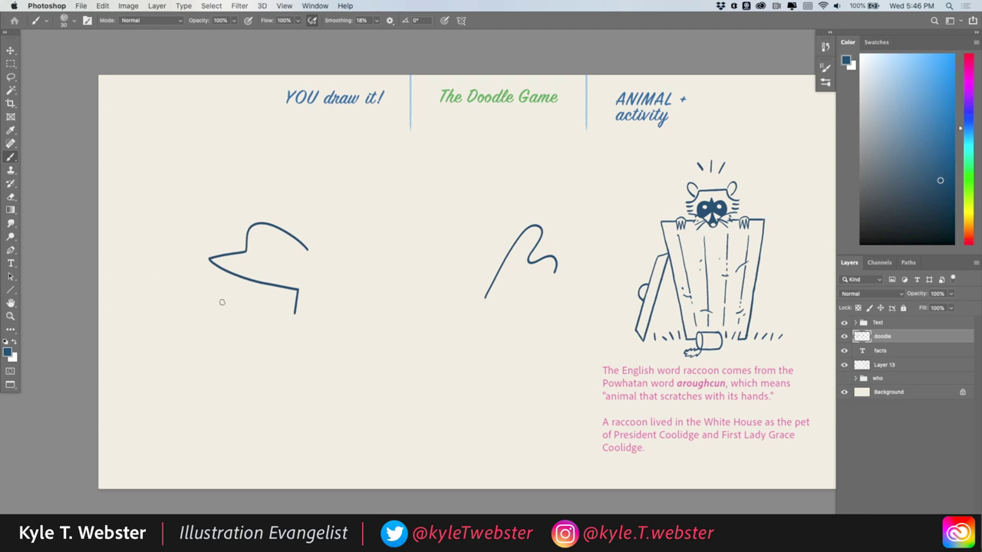
- Add a hook to the doodle's curved end and draw a small figure with head, body, arm and two legs
key("super+equal")
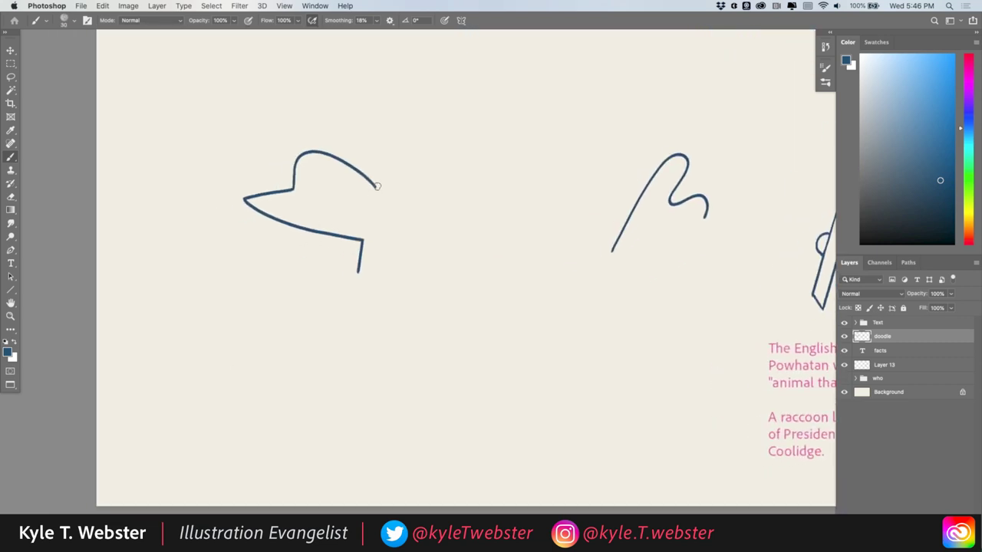
mouse_move(377, 186)
left_mouse_down()
mouse_move(345, 234)
mouse_move(350, 216)
mouse_move(412, 191)
mouse_move(408, 256)
mouse_move(448, 271)
mouse_move(467, 248)
mouse_move(497, 239)
mouse_move(499, 209)
mouse_move(466, 234)
mouse_move(489, 313)
left_mouse_up()
scroll(288, 298, "down", 5)
scroll(288, 297, "left", 3)
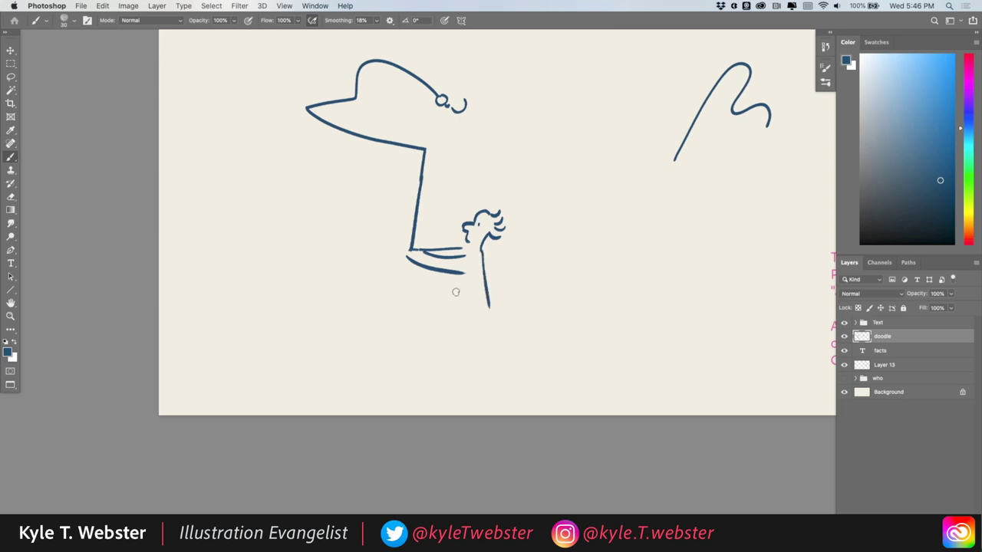
mouse_move(460, 277)
left_mouse_down()
mouse_move(459, 316)
mouse_move(444, 305)
mouse_move(430, 370)
left_mouse_up()
left_click_drag(451, 320, 424, 373)
left_click_drag(422, 372, 433, 362)
left_click_drag(469, 321, 477, 370)
left_click_drag(482, 321, 479, 373)
- Add motion marks around the post, a looping shadow, a long ground line and coat buttons
left_click_drag(347, 291, 336, 303)
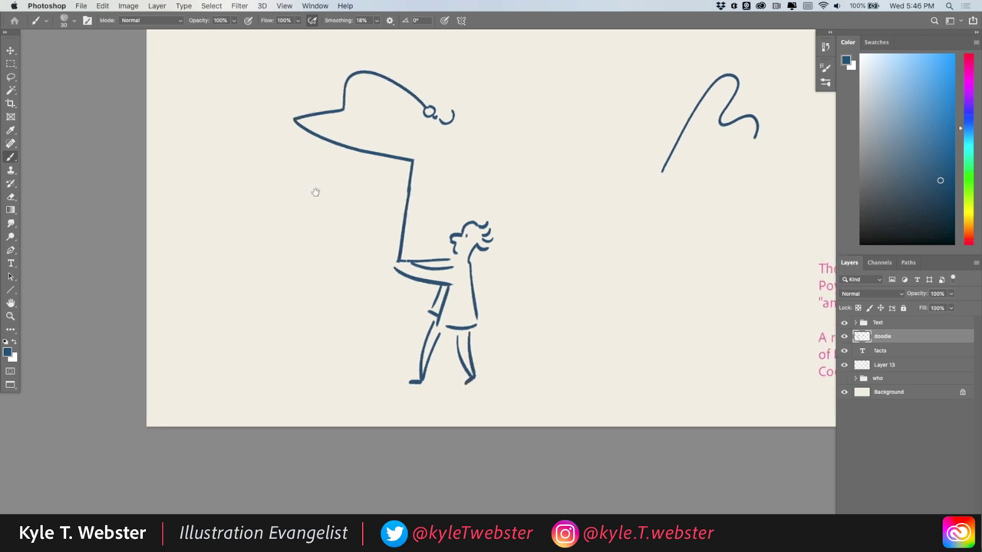
mouse_move(453, 188)
left_mouse_down()
mouse_move(451, 161)
mouse_move(461, 184)
left_mouse_up()
left_click_drag(379, 189, 369, 212)
mouse_move(409, 367)
left_mouse_down()
mouse_move(310, 386)
mouse_move(442, 404)
left_mouse_up()
mouse_move(313, 379)
left_mouse_down()
mouse_move(296, 400)
mouse_move(277, 397)
left_mouse_up()
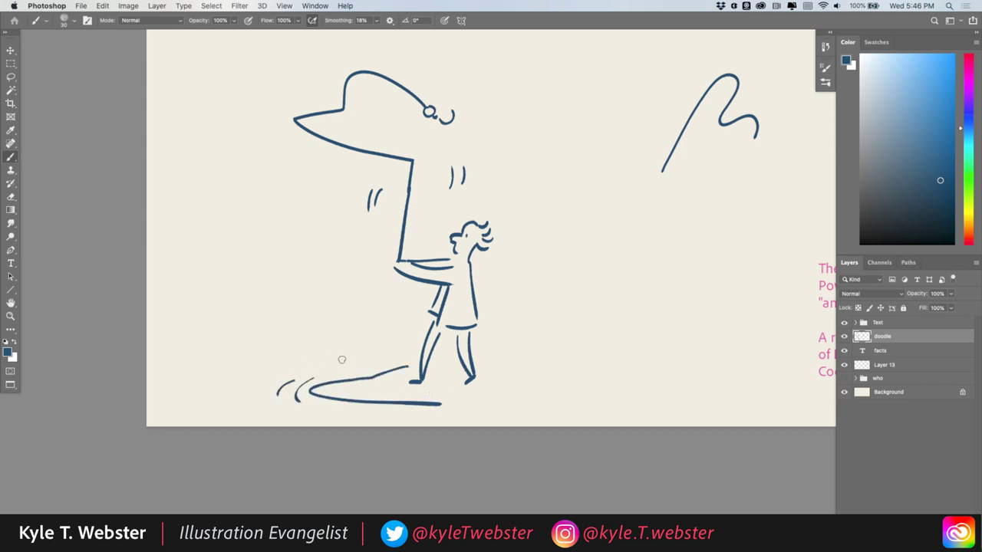
left_click_drag(373, 353, 239, 355)
left_click_drag(316, 279, 297, 274)
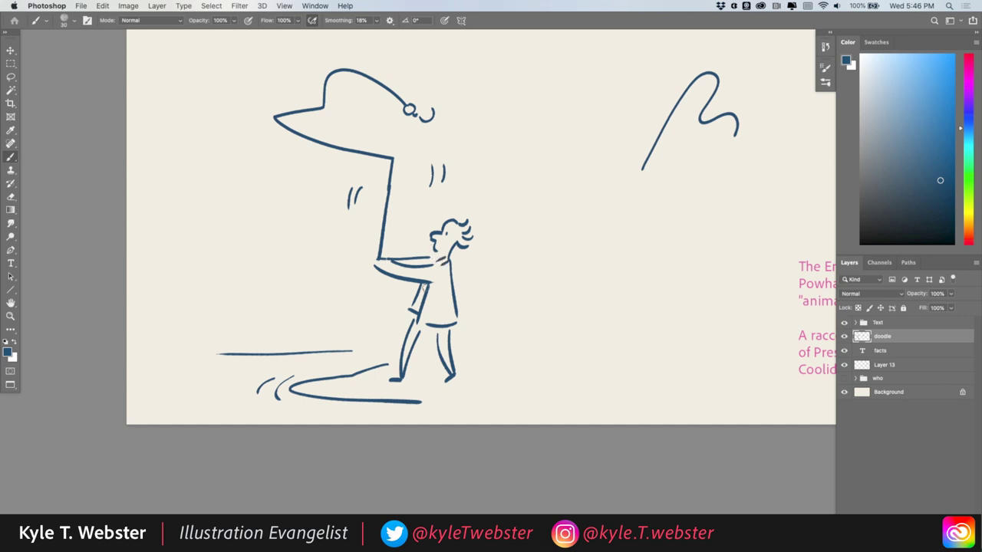
left_click(432, 294)
left_click(431, 307)
mouse_move(344, 314)
left_mouse_down()
mouse_move(275, 286)
mouse_move(159, 158)
mouse_move(344, 325)
mouse_move(204, 163)
left_mouse_up()
- Move the figure drawing up and to the left, then deselect
key("l")
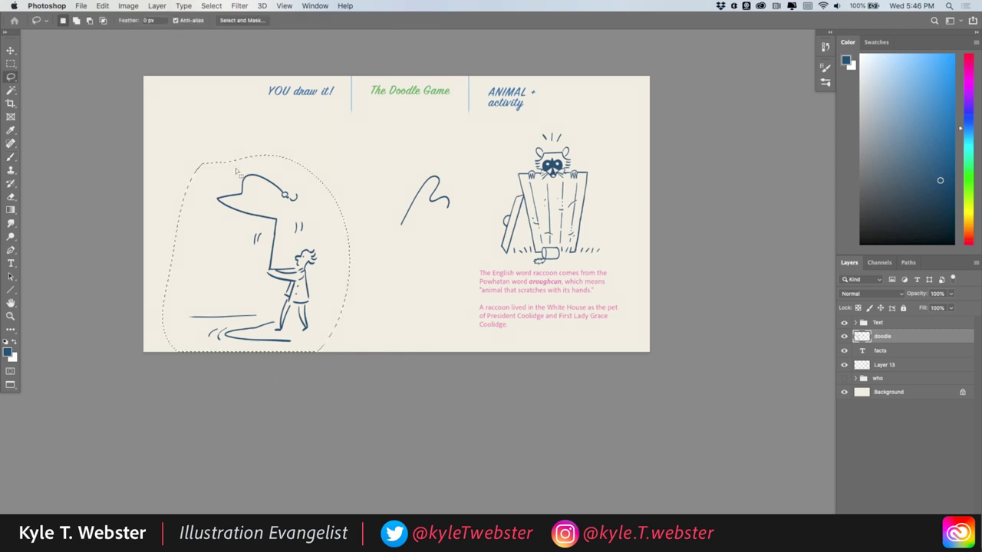
key("v")
left_click_drag(230, 194, 212, 171)
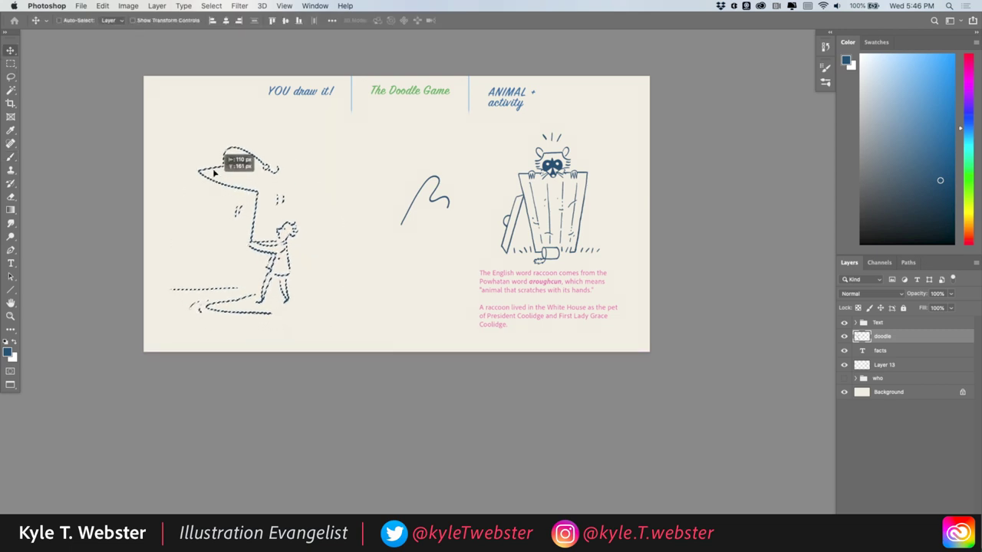
key("super+d")
key("b")
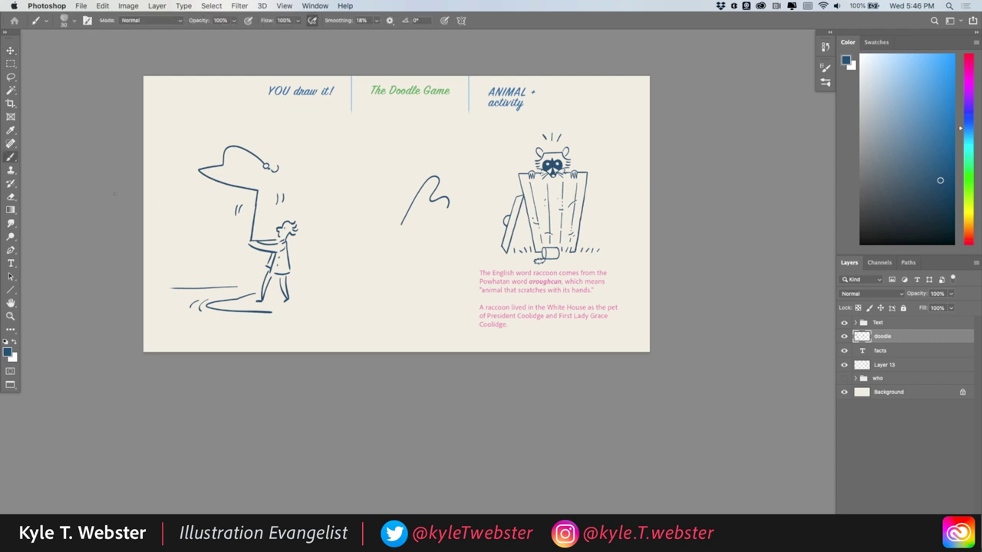
- Hide the raccoon-in-trash-can layer and the pink facts text layer
left_click_drag(267, 262, 234, 278)
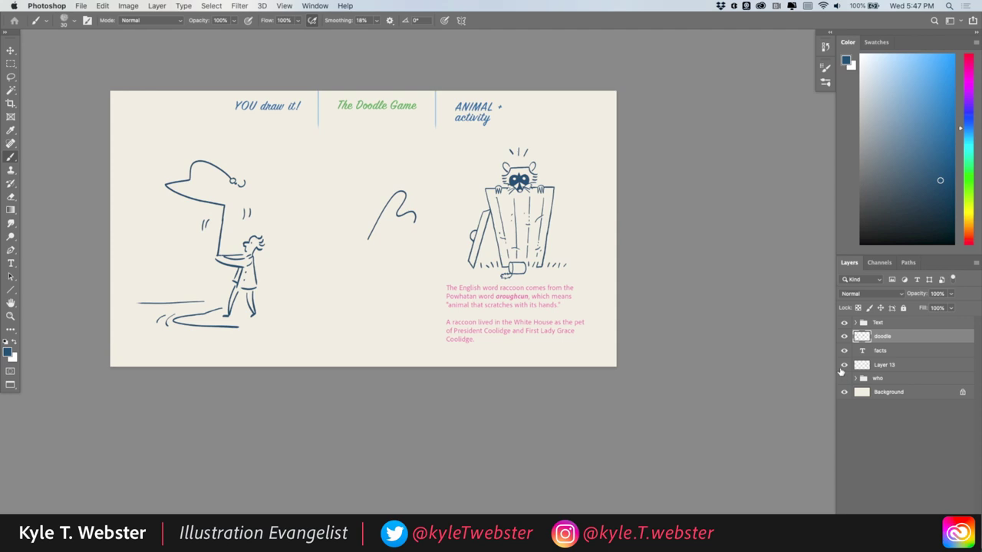
left_click(843, 366)
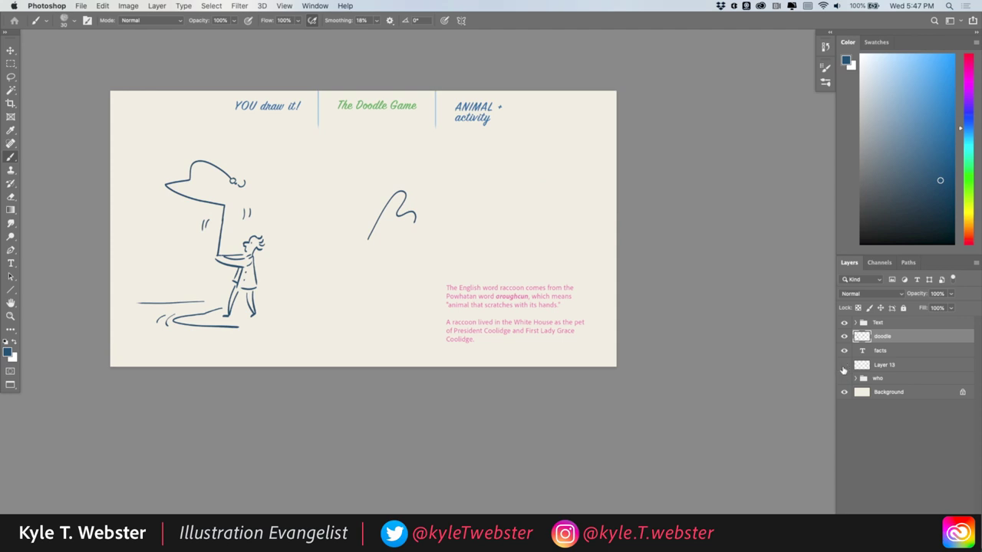
left_click(844, 351)
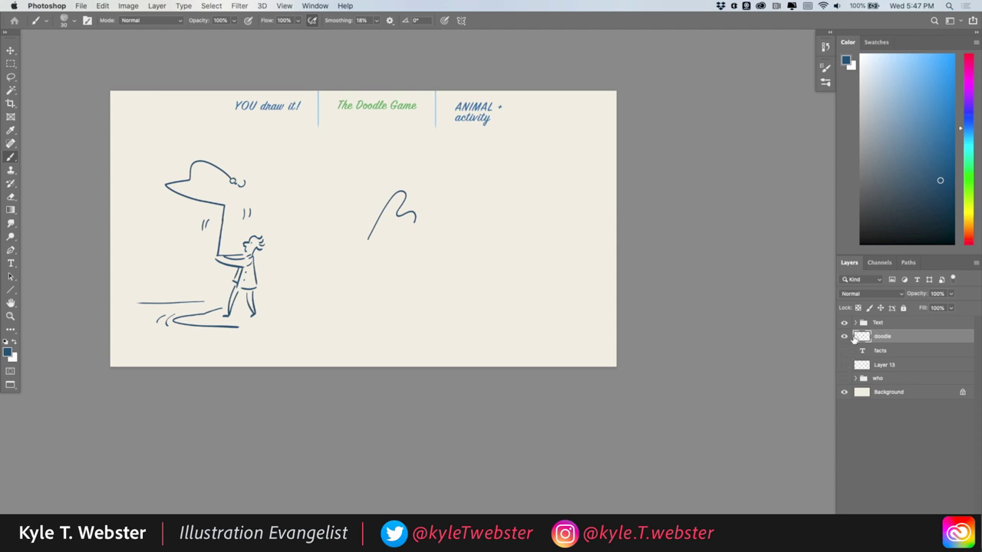
- Lasso the middle squiggle, shift it to the right, and deselect
key("l")
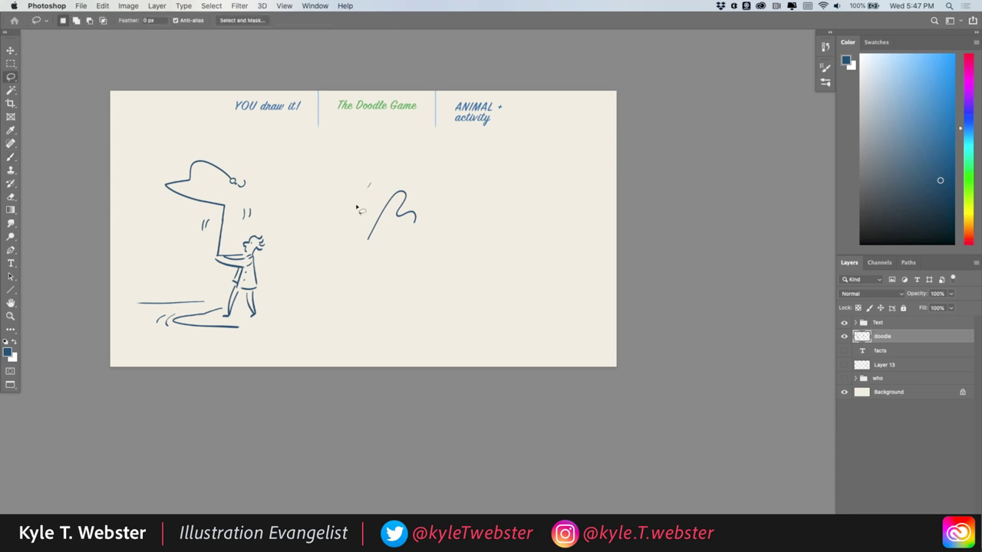
left_click_drag(361, 210, 372, 185)
key("v")
right_click(382, 211)
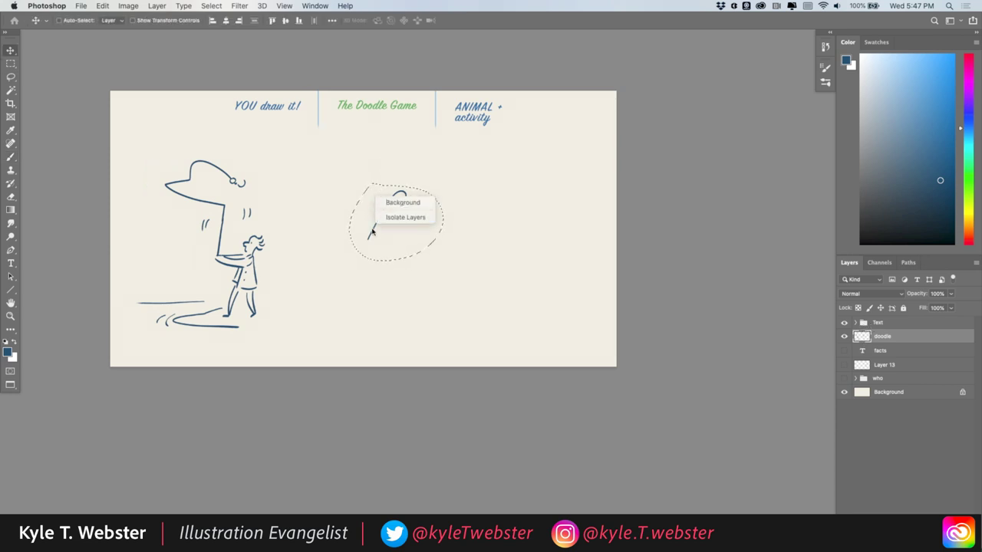
left_click(371, 233)
left_click_drag(371, 233, 429, 238)
key("super+d")
key("b")
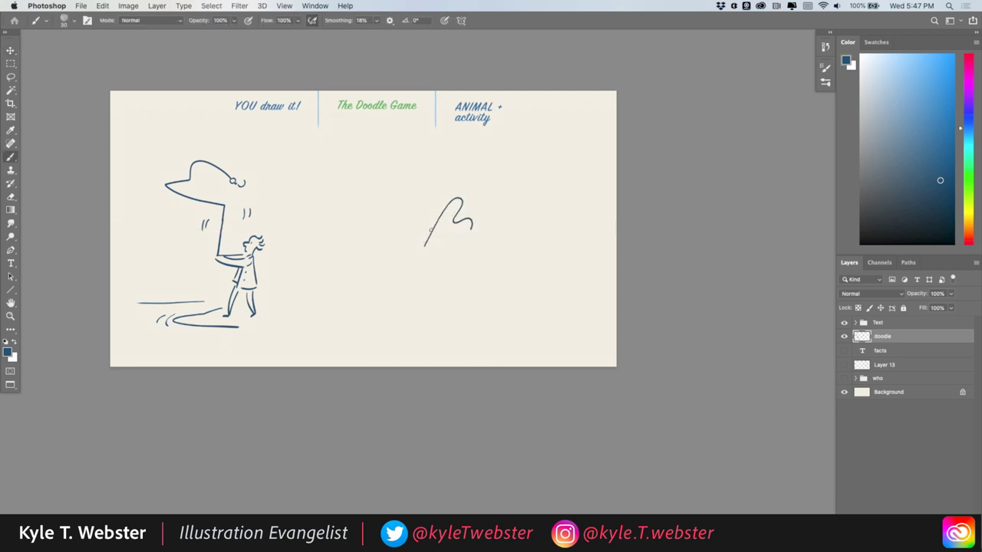
- Zoom in, reselect the squiggle and rotate it about 59° clockwise, then deselect
left_click(410, 279)
mouse_move(404, 270)
left_mouse_down()
mouse_move(447, 325)
mouse_move(450, 315)
left_mouse_up()
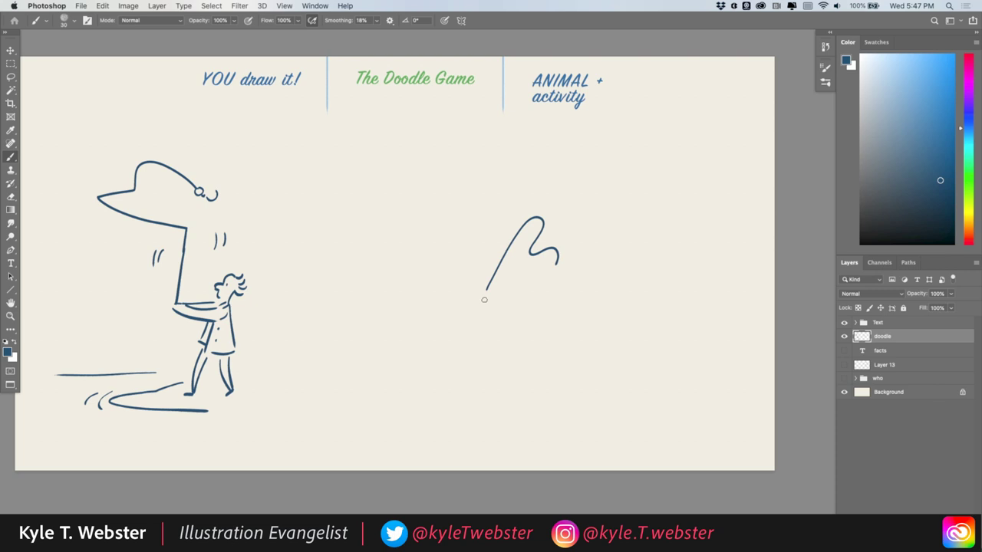
left_click(482, 267)
left_click_drag(478, 252, 441, 291)
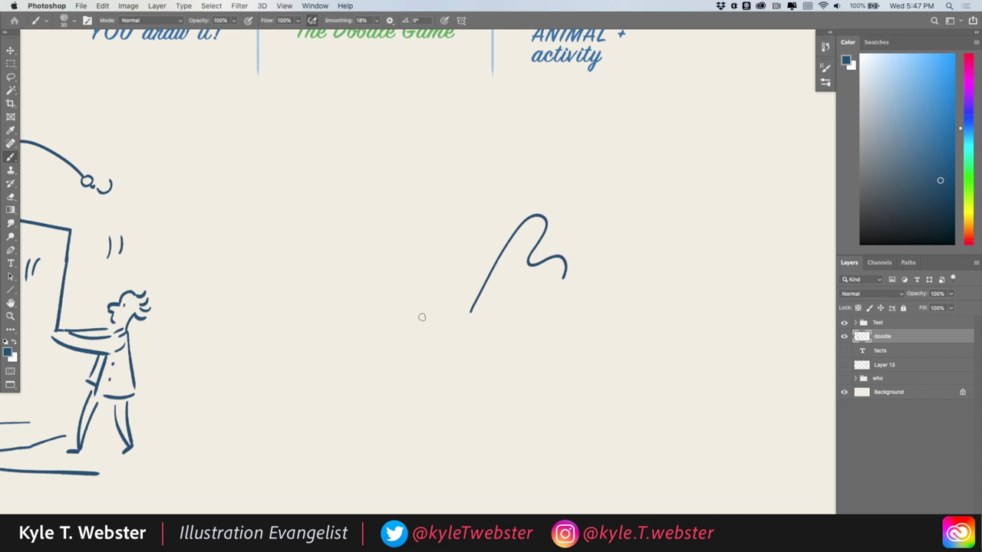
key("l")
mouse_move(534, 197)
left_mouse_down()
mouse_move(581, 213)
mouse_move(526, 196)
left_mouse_up()
key("ctrl+t")
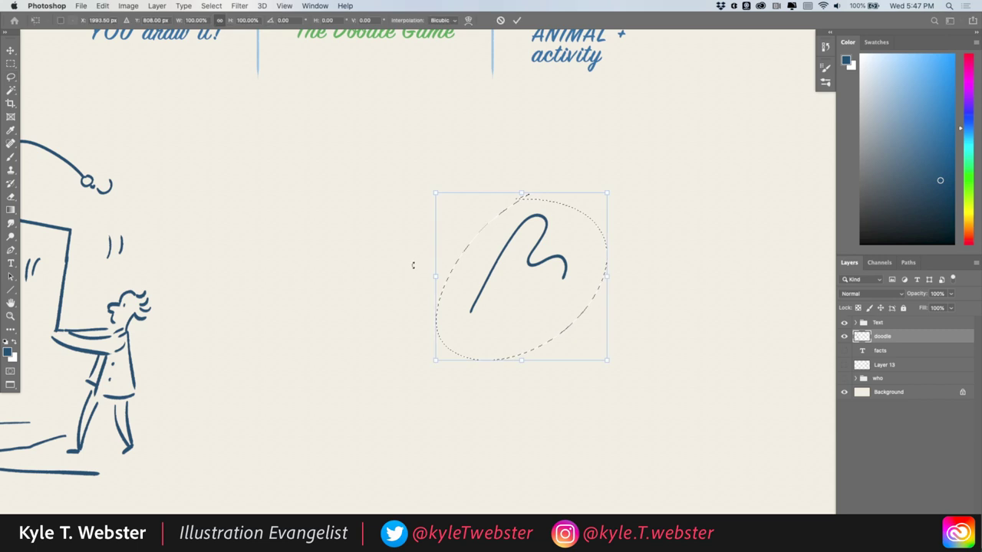
mouse_move(410, 224)
left_mouse_down()
mouse_move(448, 184)
mouse_move(511, 171)
left_mouse_up()
key("Escape")
key("ctrl+d")
key("b")
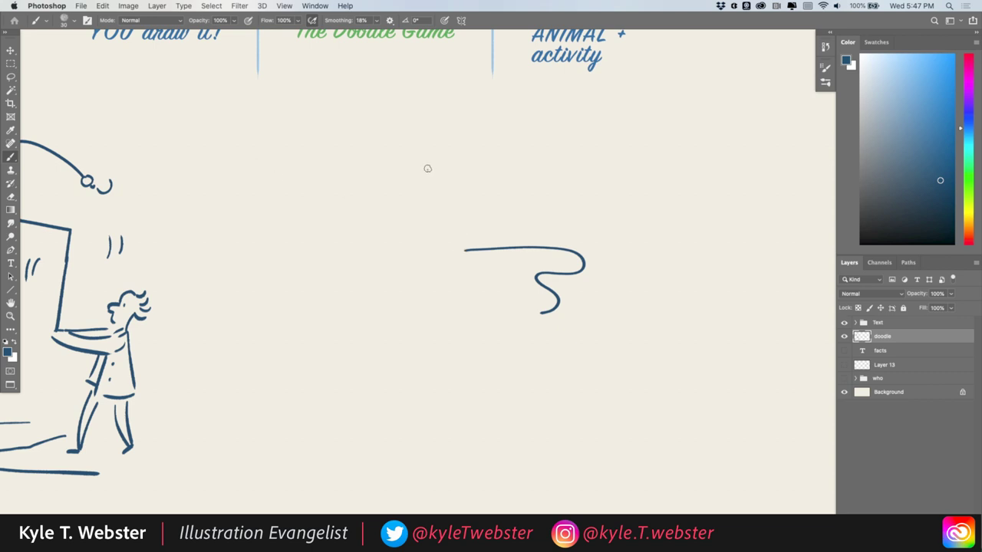
- Draw the reclining armchair's back, seat bottom, inner seat curve and doubled back outline
mouse_move(427, 169)
left_mouse_down()
mouse_move(471, 277)
mouse_move(460, 317)
left_mouse_up()
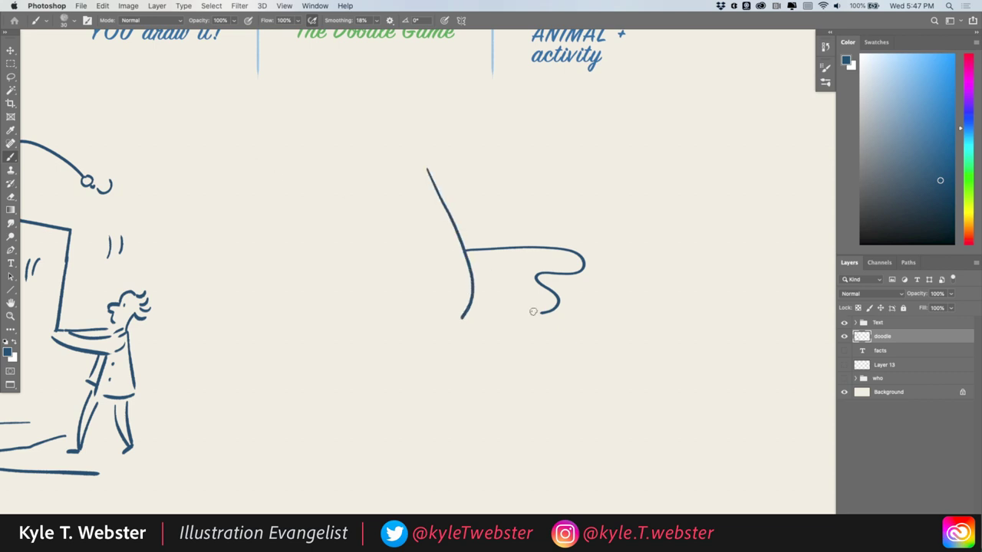
left_click_drag(535, 314, 464, 314)
key("ctrl+z")
left_click_drag(537, 313, 470, 313)
mouse_move(520, 260)
left_mouse_down()
mouse_move(513, 301)
mouse_move(522, 258)
left_mouse_up()
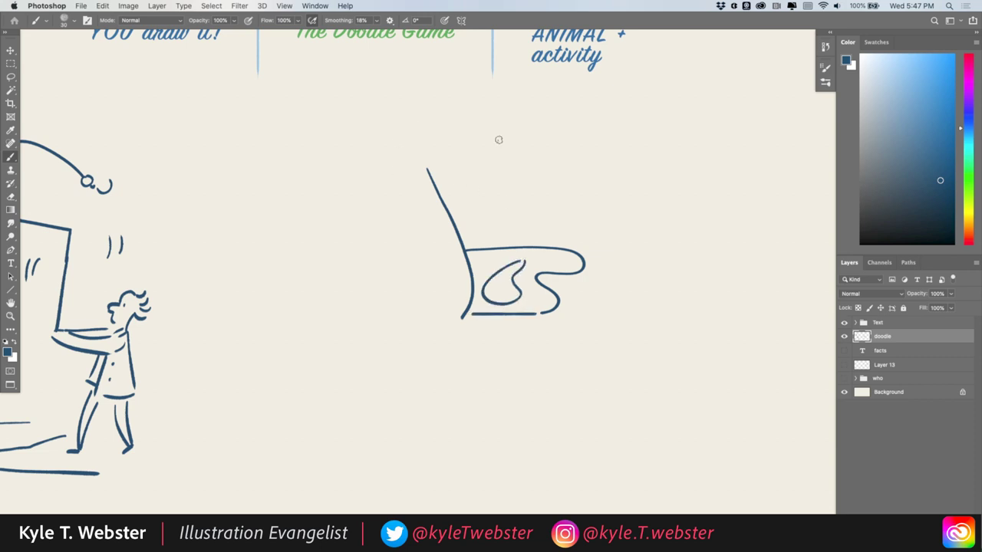
left_click_drag(429, 228, 395, 244)
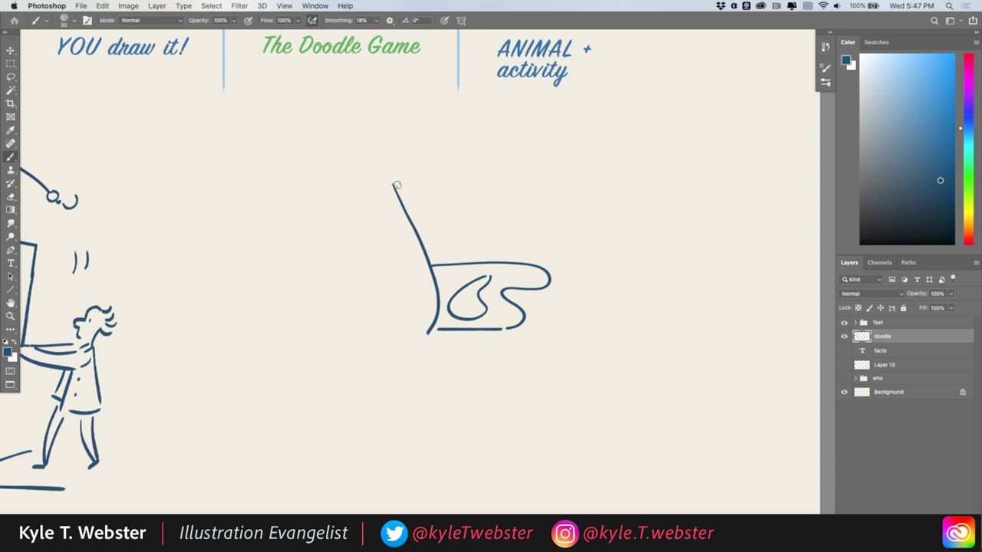
mouse_move(396, 181)
left_mouse_down()
mouse_move(420, 196)
mouse_move(433, 256)
left_mouse_up()
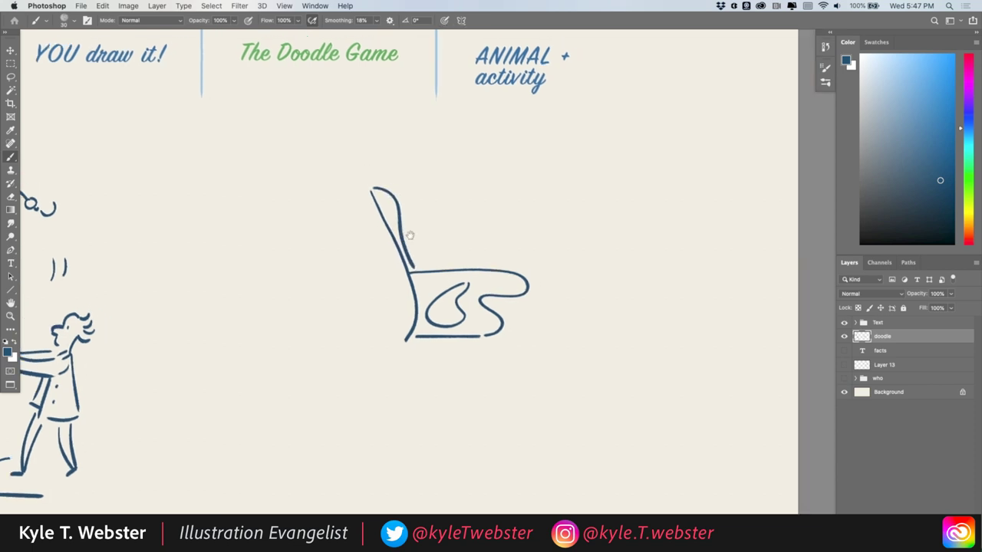
left_click_drag(443, 199, 422, 206)
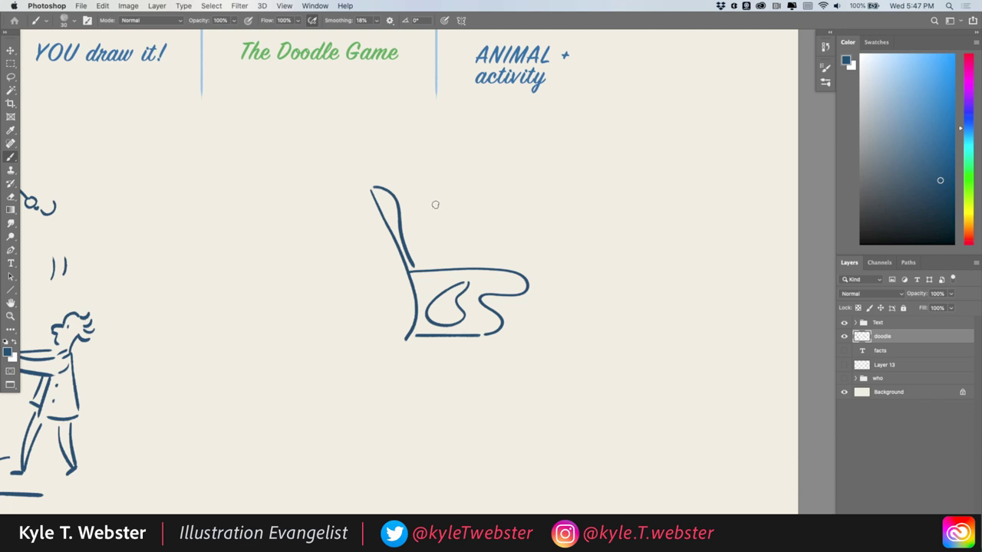
- Draw the sleeper's back, body, legs over the footrest, arm, curly hair and a floor line
left_click_drag(406, 218, 442, 267)
mouse_move(428, 230)
left_mouse_down()
mouse_move(458, 268)
mouse_move(455, 260)
mouse_move(485, 262)
left_mouse_up()
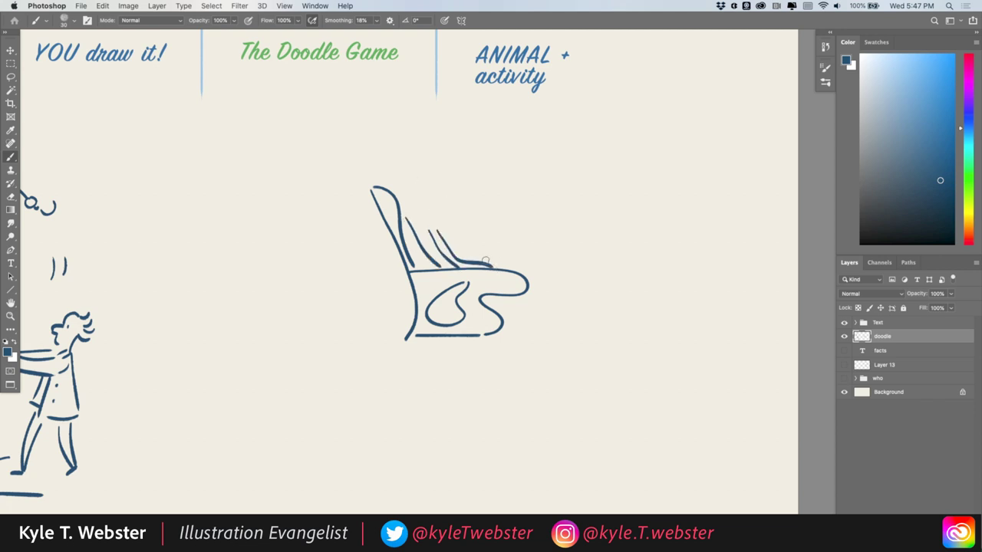
mouse_move(424, 220)
left_mouse_down()
mouse_move(442, 235)
mouse_move(419, 197)
mouse_move(405, 194)
mouse_move(415, 201)
mouse_move(456, 183)
left_mouse_up()
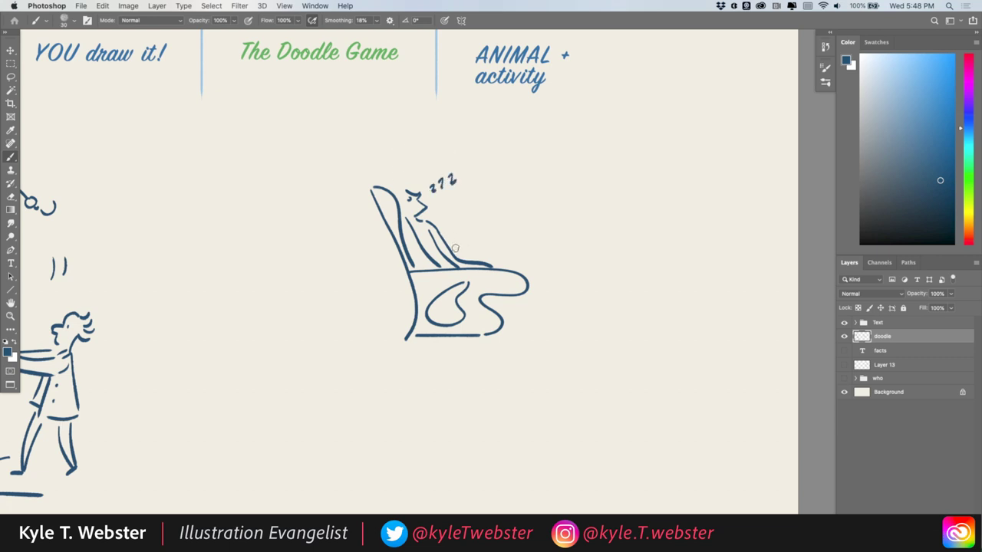
left_click_drag(458, 254, 543, 280)
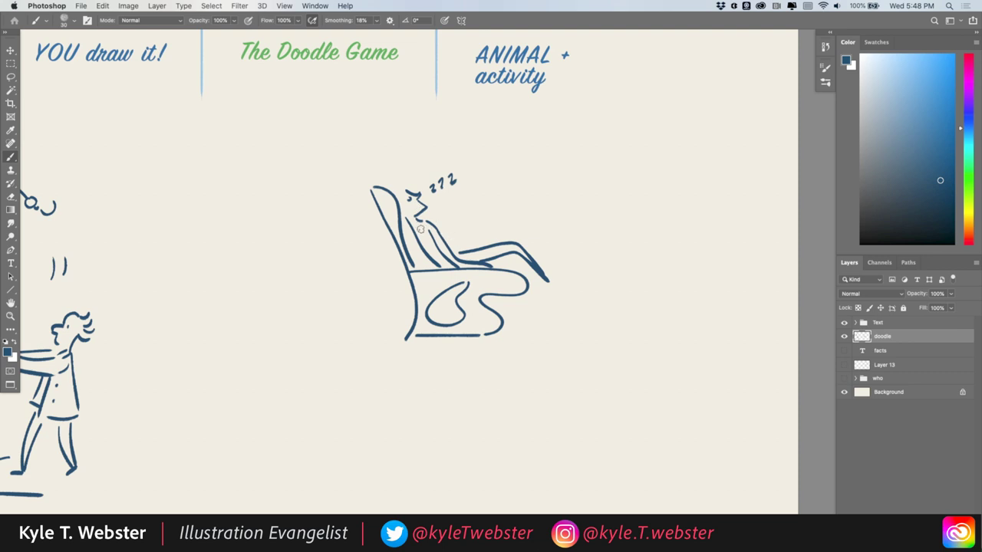
mouse_move(437, 234)
left_mouse_down()
mouse_move(445, 260)
mouse_move(441, 229)
mouse_move(478, 241)
mouse_move(454, 254)
mouse_move(475, 234)
mouse_move(505, 239)
mouse_move(478, 248)
mouse_move(584, 284)
mouse_move(579, 329)
mouse_move(533, 332)
mouse_move(527, 302)
mouse_move(535, 330)
left_mouse_up()
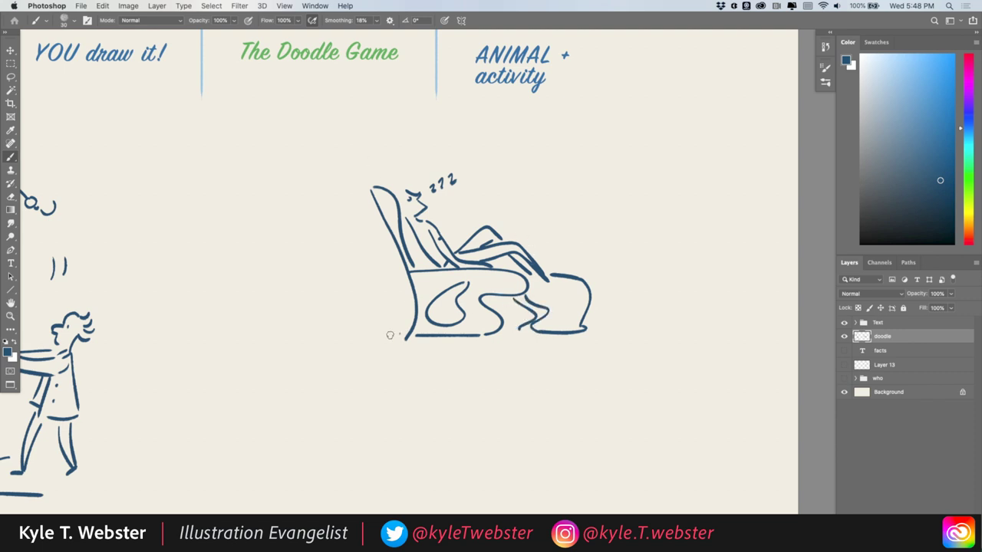
left_click_drag(400, 335, 358, 335)
left_click_drag(406, 190, 393, 189)
scroll(376, 345, "down", 6)
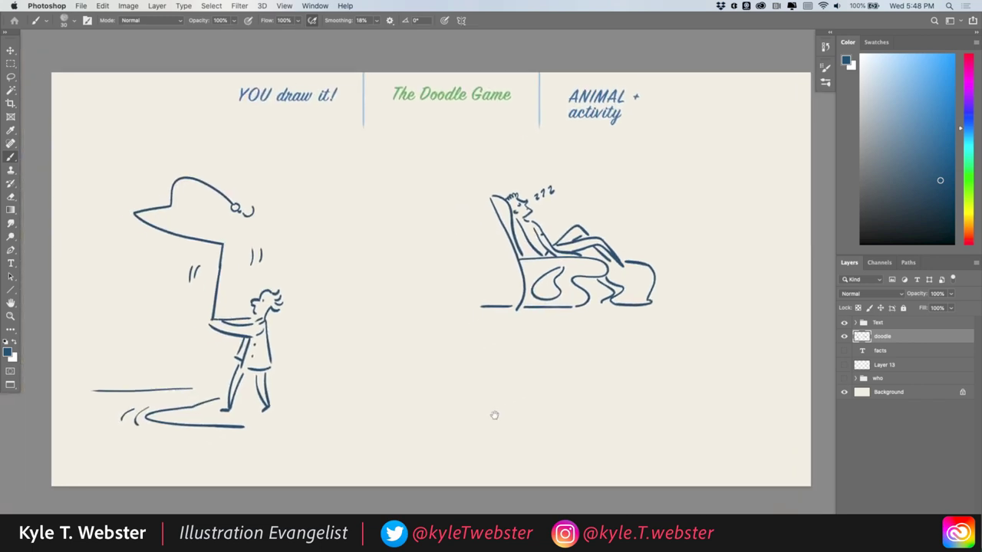
- Lasso the sleeping figure and move it down-left beside the first figure, then deselect
key("l")
mouse_move(506, 173)
left_mouse_down()
mouse_move(508, 348)
mouse_move(711, 294)
mouse_move(497, 166)
left_mouse_up()
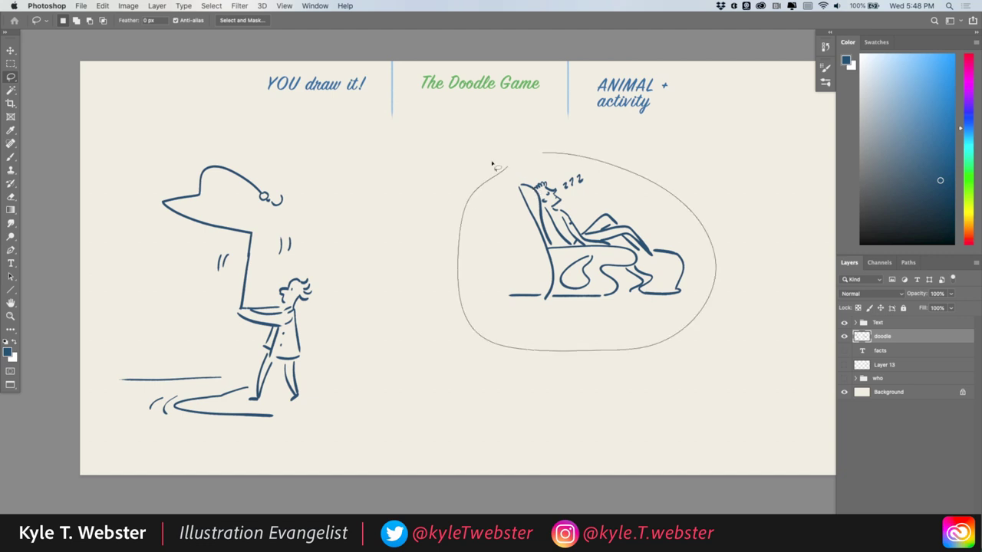
key("v")
mouse_move(521, 230)
left_mouse_down()
mouse_move(435, 308)
mouse_move(349, 325)
left_mouse_up()
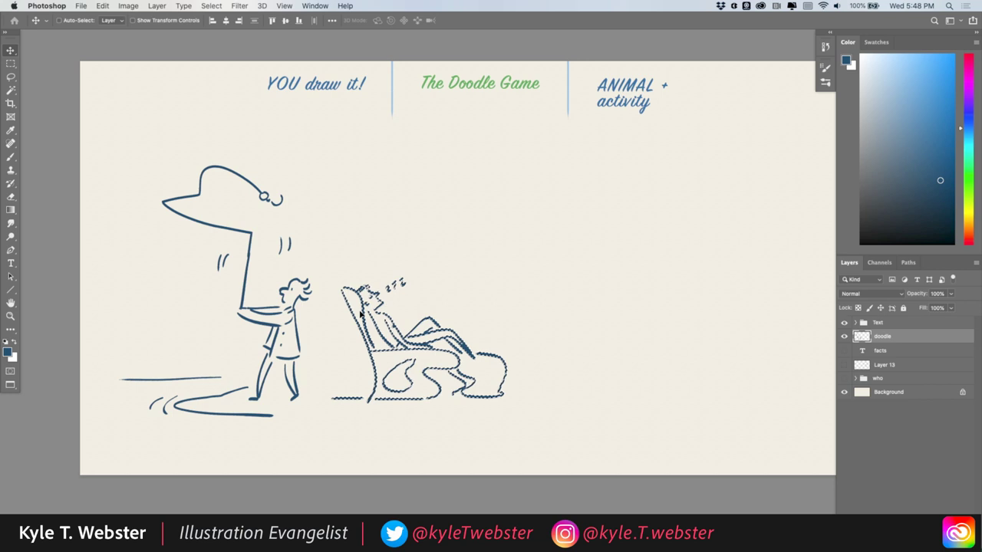
key("super+d")
- Scale the whole doodle layer down to 81.34% and shift it up-left
scroll(261, 321, "down", 2)
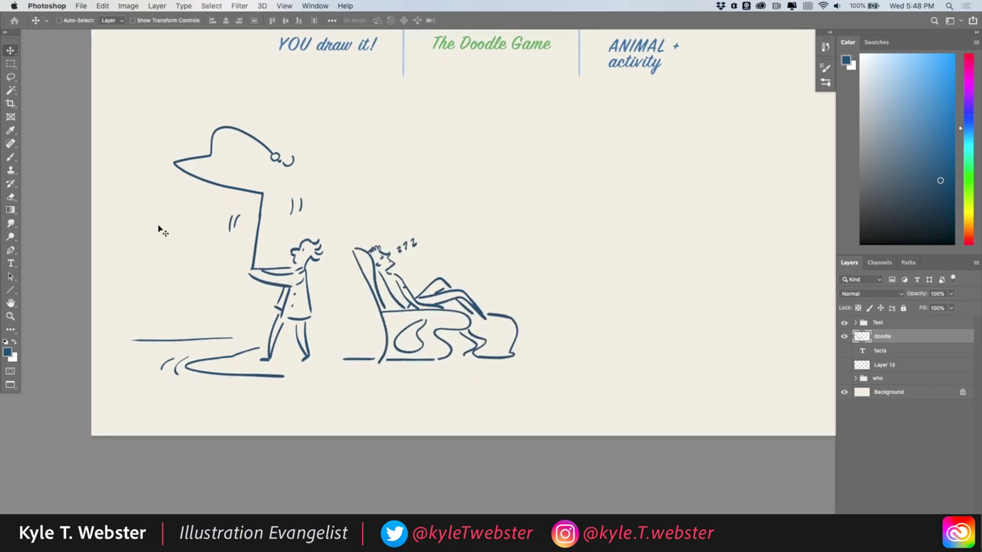
key("super+t")
left_click_drag(129, 125, 197, 172)
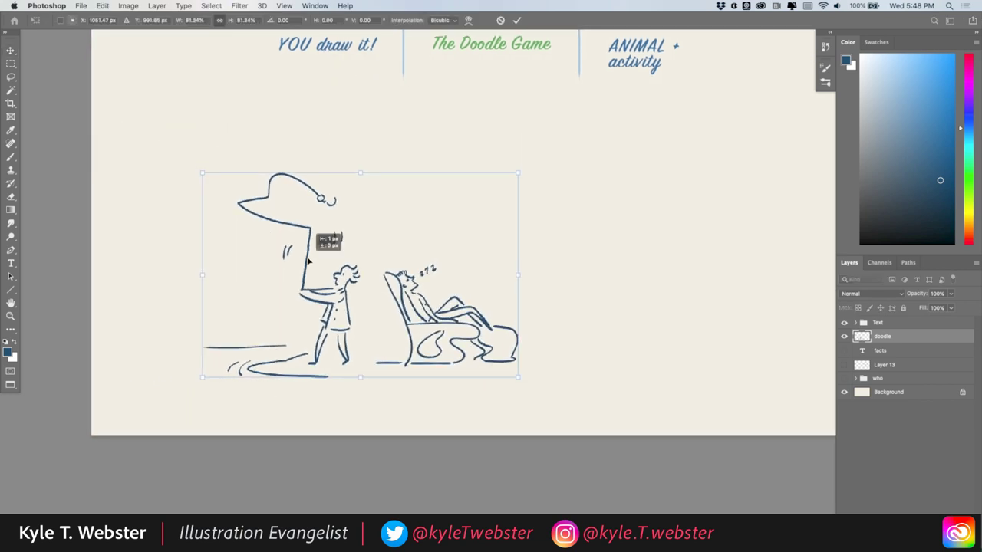
left_click_drag(309, 261, 230, 214)
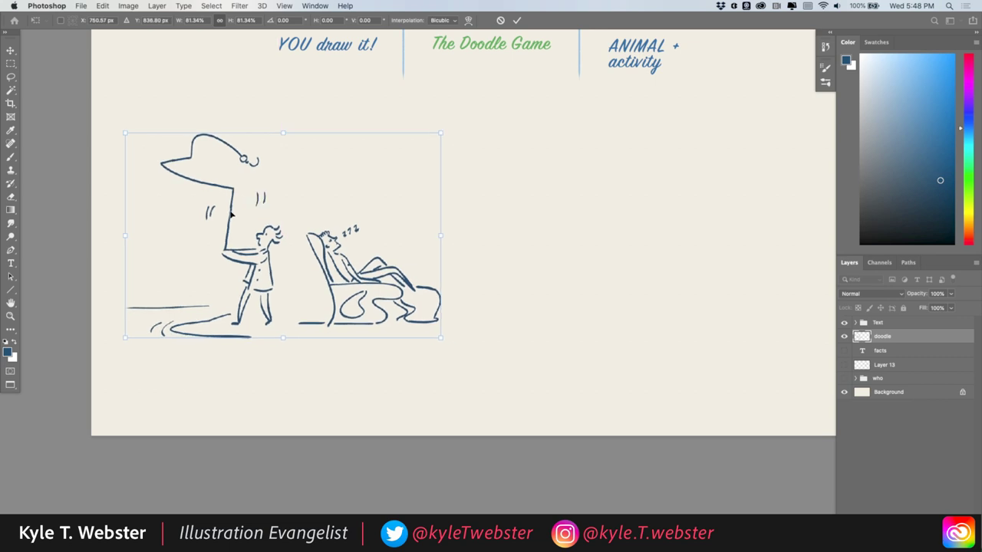
key("Return")
key("b")
scroll(519, 306, "right", 3)
scroll(519, 307, "up", 2)
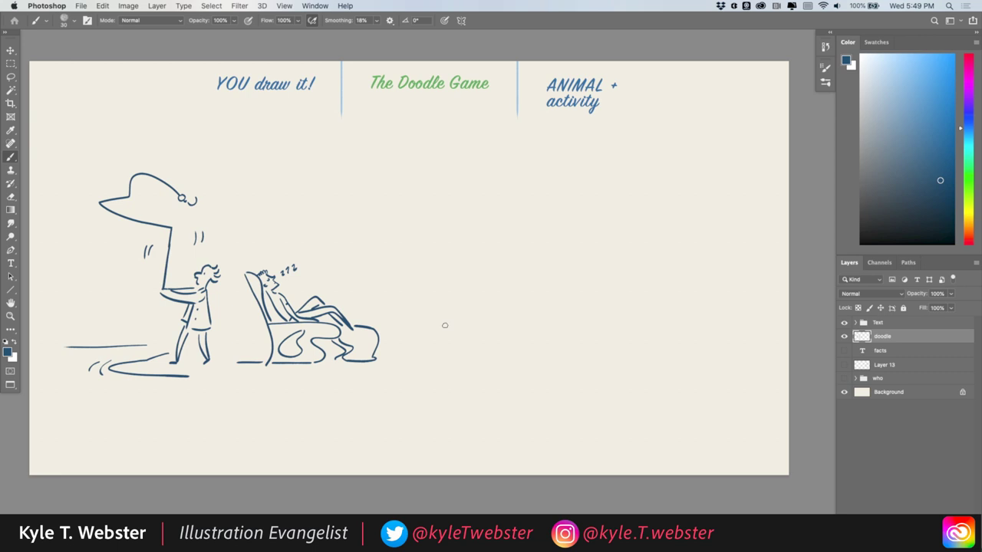
scroll(407, 267, "left", 1)
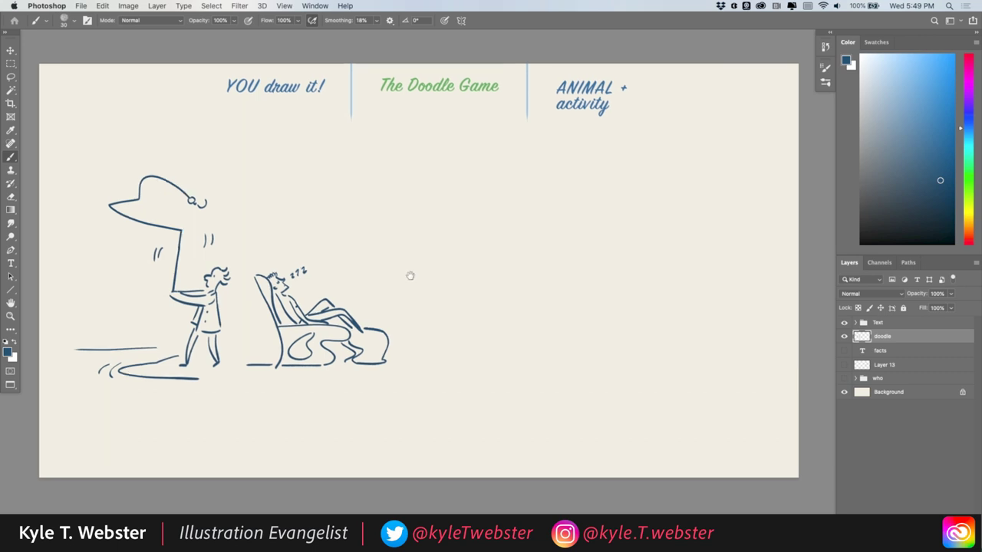
scroll(407, 275, "up", 5)
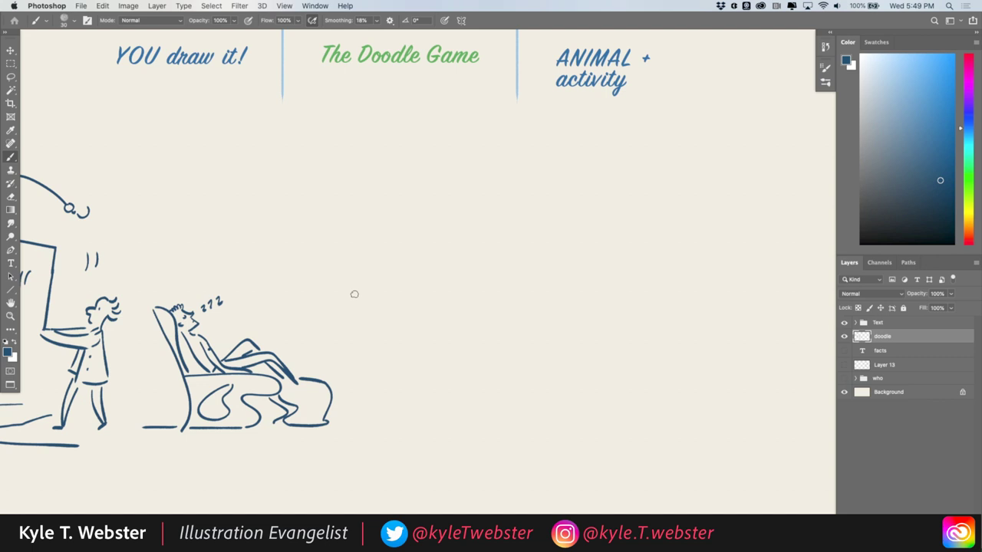
- Pick light blue and sketch the octopus's arched head with tentacles on both sides
left_click_drag(436, 268, 379, 290)
left_click(884, 63)
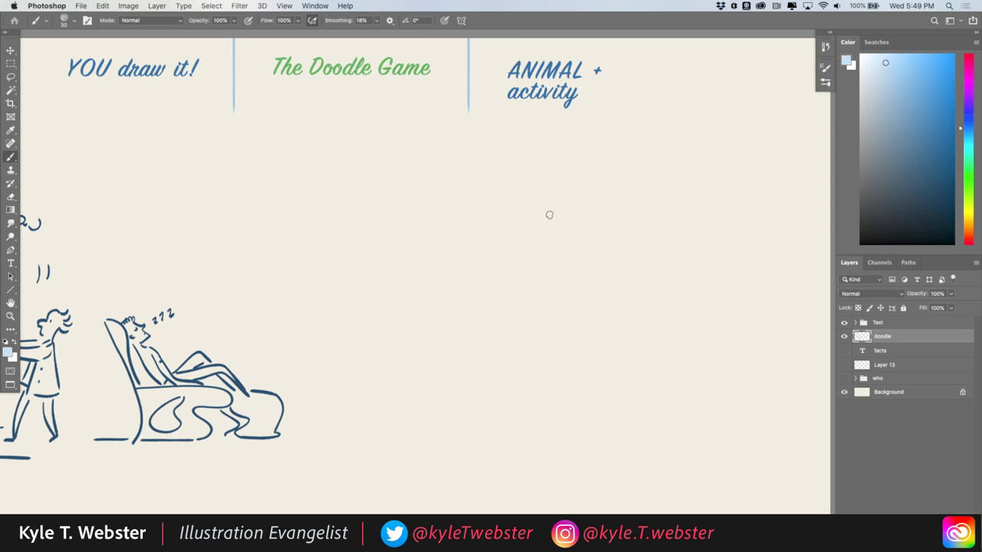
left_click_drag(533, 284, 511, 252)
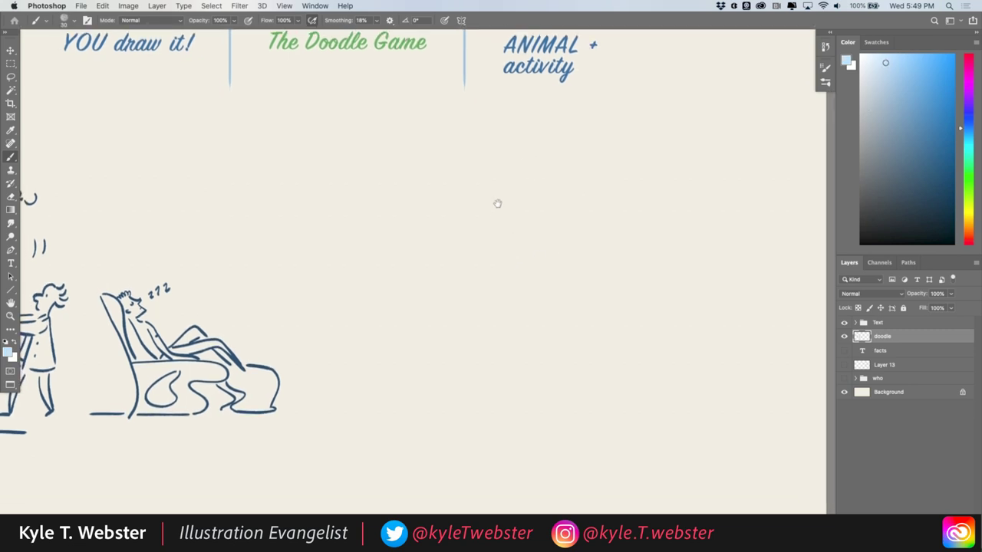
mouse_move(637, 295)
left_mouse_down()
mouse_move(625, 271)
mouse_move(632, 172)
mouse_move(641, 173)
mouse_move(590, 153)
mouse_move(498, 213)
mouse_move(511, 291)
mouse_move(535, 280)
mouse_move(558, 333)
mouse_move(581, 309)
left_mouse_up()
left_click_drag(589, 288, 641, 296)
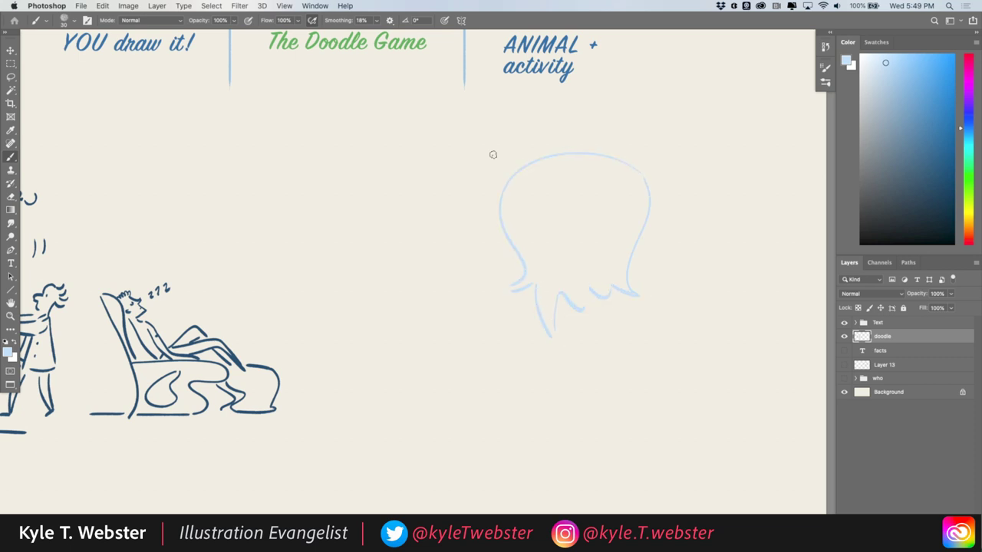
mouse_move(493, 307)
left_mouse_down()
mouse_move(496, 253)
mouse_move(519, 250)
mouse_move(524, 336)
mouse_move(503, 418)
mouse_move(476, 400)
mouse_move(450, 404)
mouse_move(494, 408)
left_mouse_up()
mouse_move(561, 290)
left_mouse_down()
mouse_move(558, 461)
mouse_move(570, 279)
mouse_move(598, 317)
mouse_move(586, 398)
mouse_move(597, 260)
mouse_move(585, 317)
mouse_move(555, 312)
mouse_move(542, 247)
left_mouse_up()
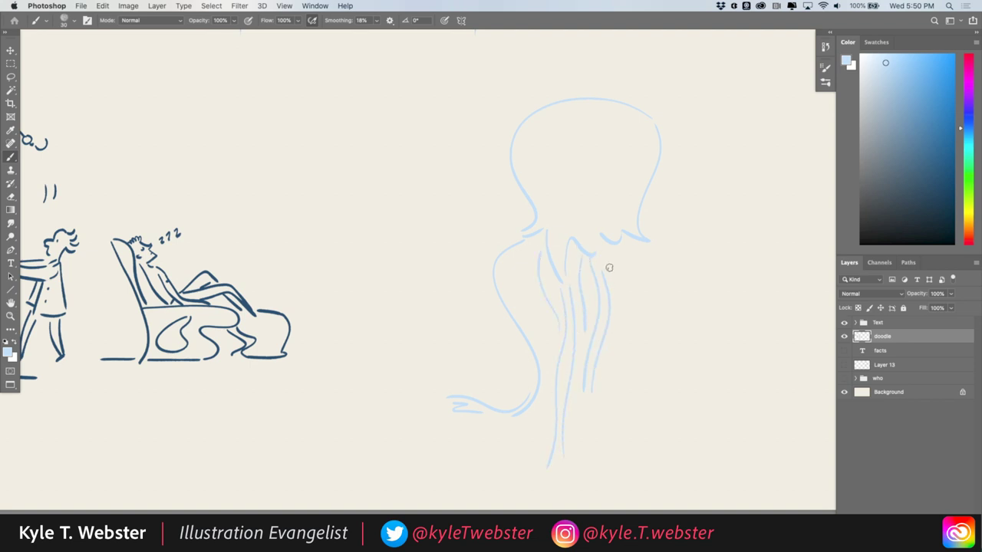
mouse_move(612, 250)
left_mouse_down()
mouse_move(610, 323)
mouse_move(632, 247)
mouse_move(469, 263)
mouse_move(424, 288)
mouse_move(452, 337)
mouse_move(458, 384)
mouse_move(406, 322)
mouse_move(409, 341)
left_mouse_up()
- Sketch a sunglasses lens over the eyes and a stroke on the head's upper right
left_click_drag(349, 308, 329, 305)
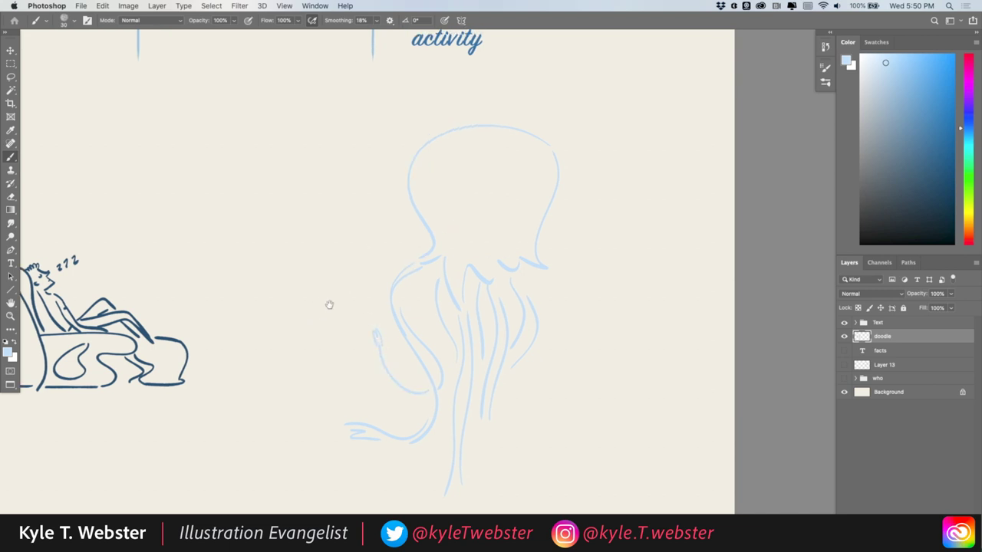
left_click_drag(422, 241, 438, 239)
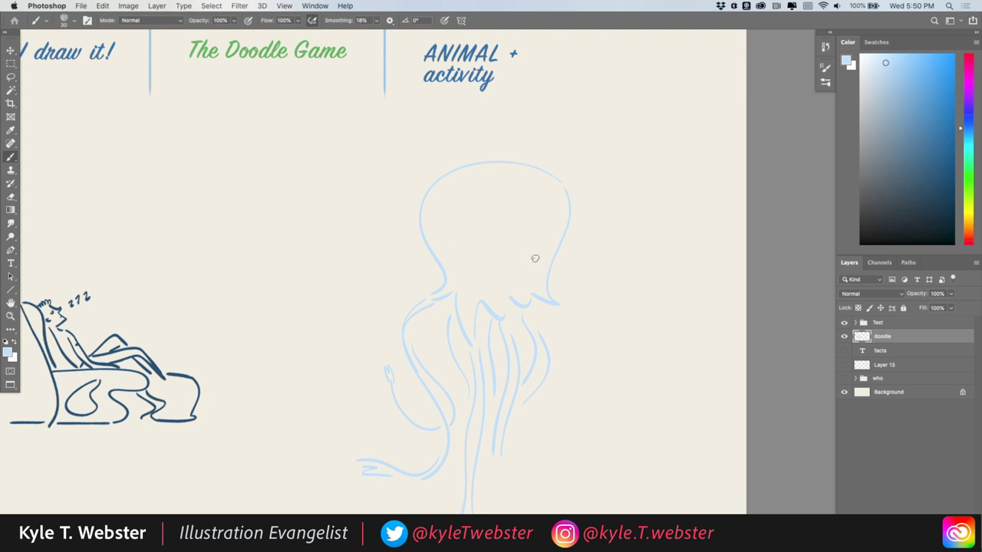
key("super+z")
mouse_move(536, 248)
left_mouse_down()
mouse_move(497, 255)
mouse_move(499, 266)
mouse_move(503, 237)
mouse_move(478, 259)
mouse_move(495, 267)
mouse_move(471, 252)
mouse_move(460, 261)
mouse_move(419, 252)
mouse_move(451, 261)
left_mouse_up()
left_click_drag(415, 172, 406, 159)
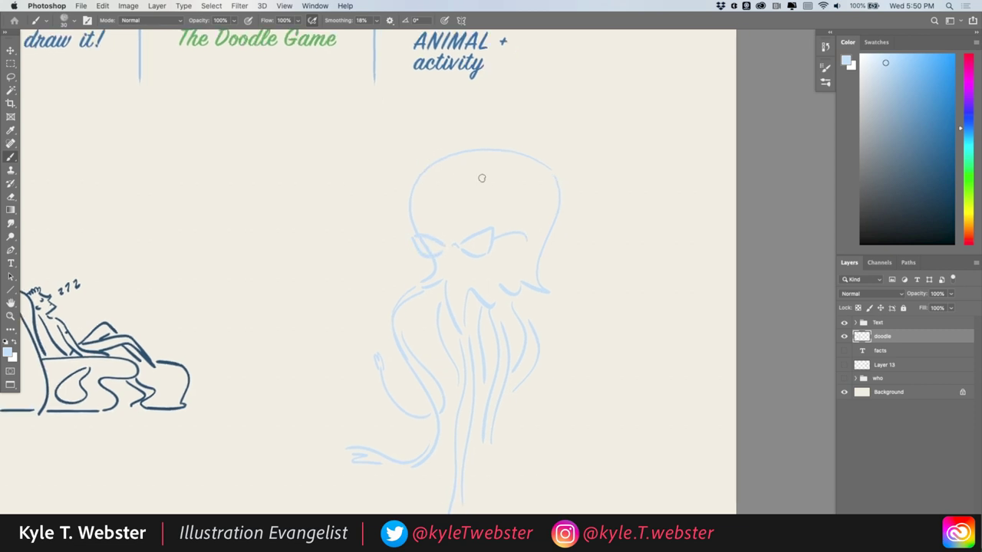
mouse_move(518, 171)
left_mouse_down()
mouse_move(530, 192)
mouse_move(514, 217)
mouse_move(513, 200)
mouse_move(386, 162)
left_mouse_up()
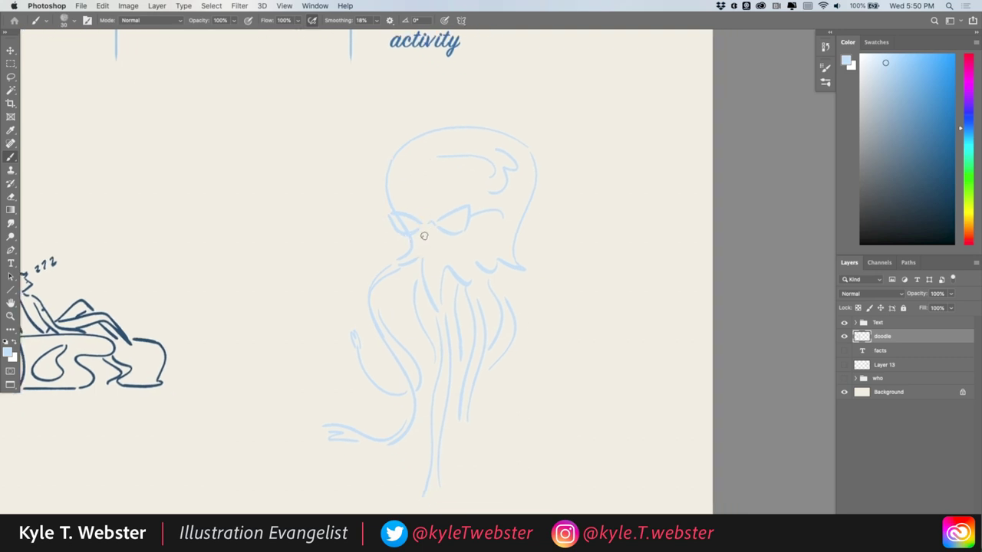
left_click_drag(365, 228, 417, 254)
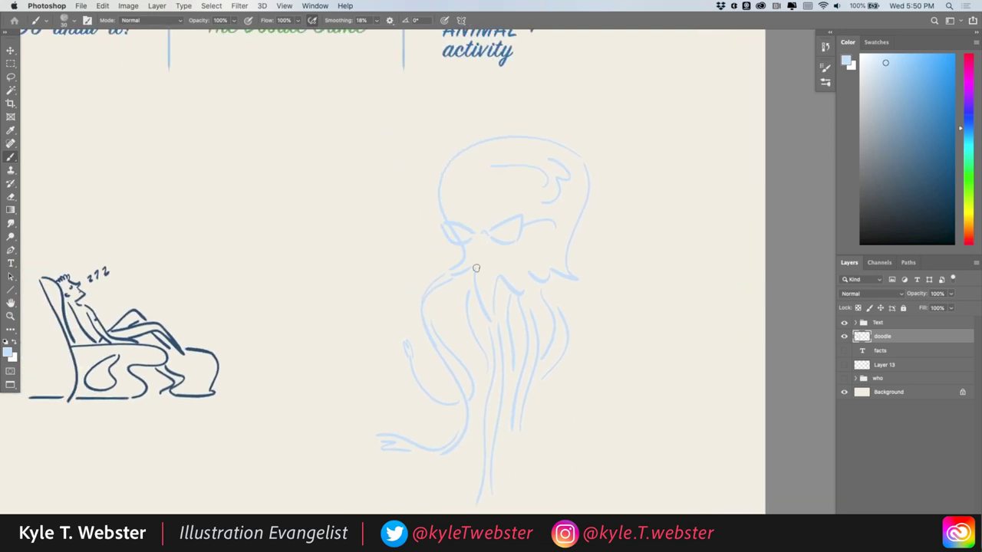
scroll(476, 268, "right", 3)
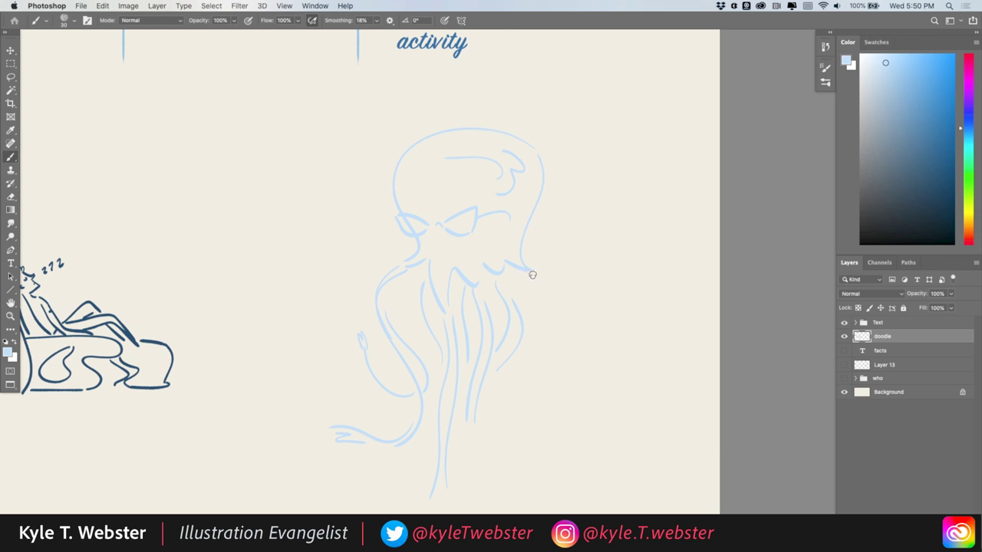
mouse_move(508, 258)
left_mouse_down()
mouse_move(472, 283)
mouse_move(583, 388)
mouse_move(575, 212)
mouse_move(583, 274)
mouse_move(607, 326)
mouse_move(606, 363)
mouse_move(554, 388)
left_mouse_up()
- Add more beard tentacles, wavy strokes down its left side and a vertical strand
mouse_move(514, 329)
left_mouse_down()
mouse_move(494, 445)
mouse_move(495, 369)
left_mouse_up()
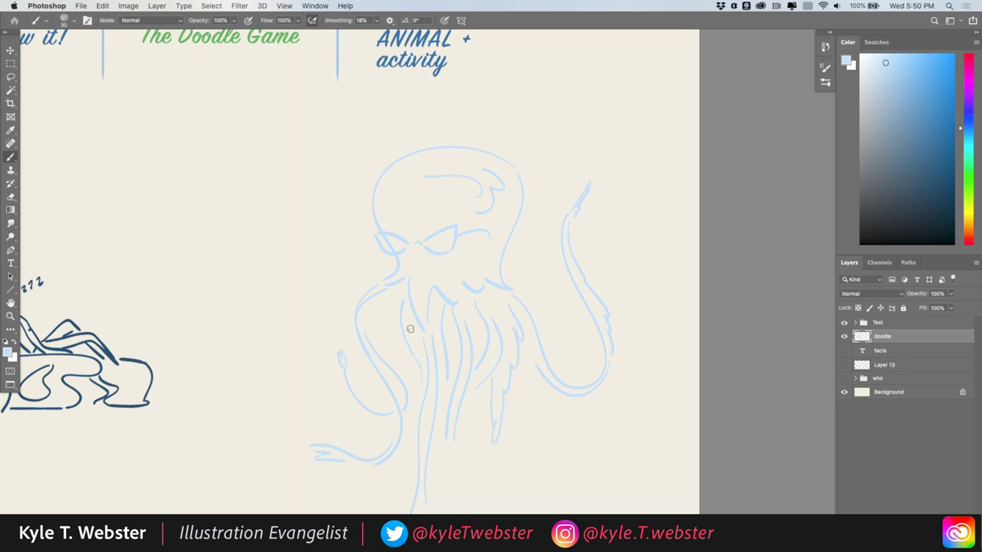
mouse_move(399, 301)
left_mouse_down()
mouse_move(383, 329)
mouse_move(418, 392)
left_mouse_up()
left_click_drag(442, 419, 443, 482)
left_click_drag(380, 260, 421, 280)
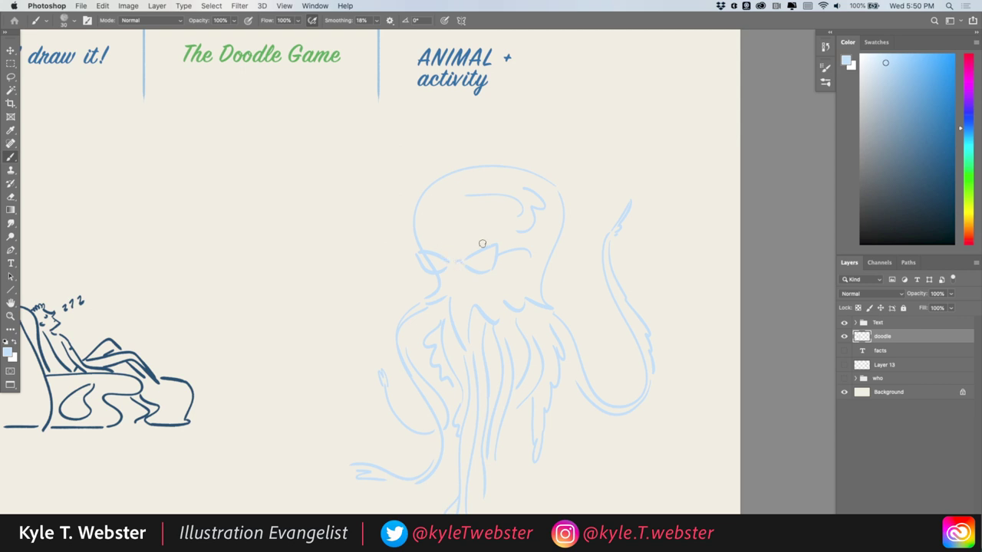
left_click_drag(491, 242, 427, 190)
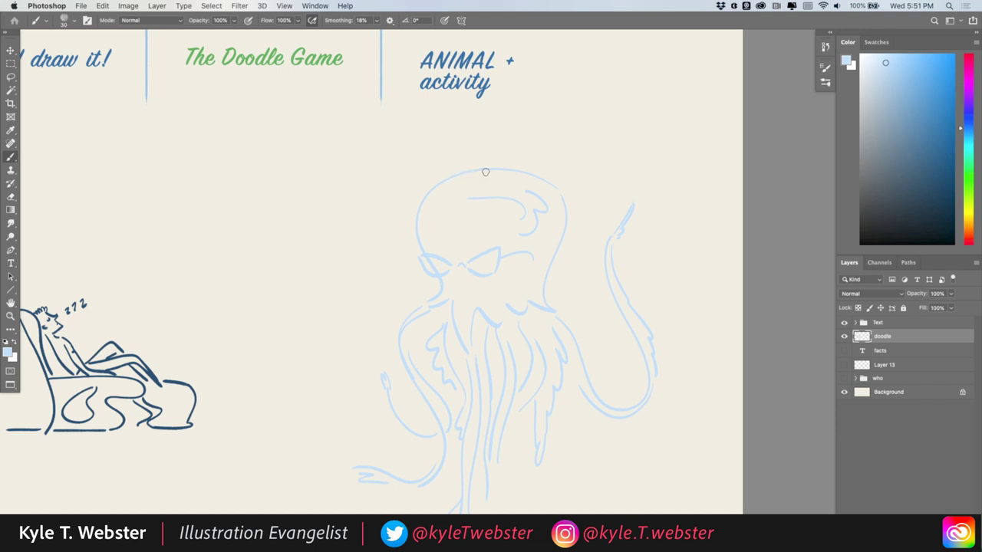
- Sketch a curve along the head top and a small hat perched on it
left_click_drag(485, 172, 424, 187)
mouse_move(485, 170)
left_mouse_down()
mouse_move(428, 183)
mouse_move(443, 178)
mouse_move(445, 162)
left_mouse_up()
scroll(434, 170, "down", 2)
scroll(434, 170, "right", 1)
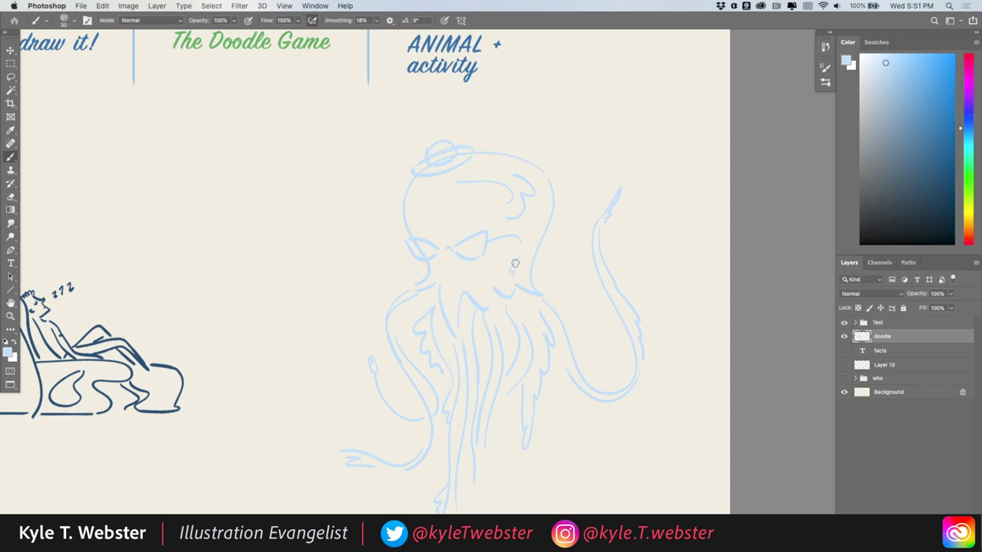
scroll(515, 264, "down", 3)
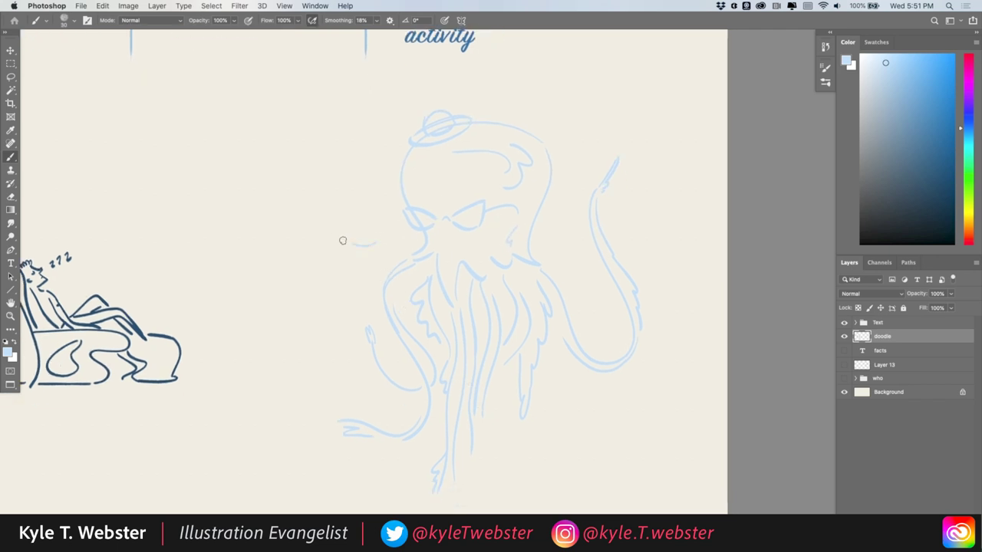
- Draw wavy water lines to the left, right and below the octopus
left_click_drag(343, 241, 309, 247)
left_click_drag(345, 176, 290, 182)
left_click_drag(320, 142, 355, 160)
left_click_drag(546, 113, 609, 113)
left_click_drag(568, 408, 614, 405)
scroll(514, 338, "down", 4)
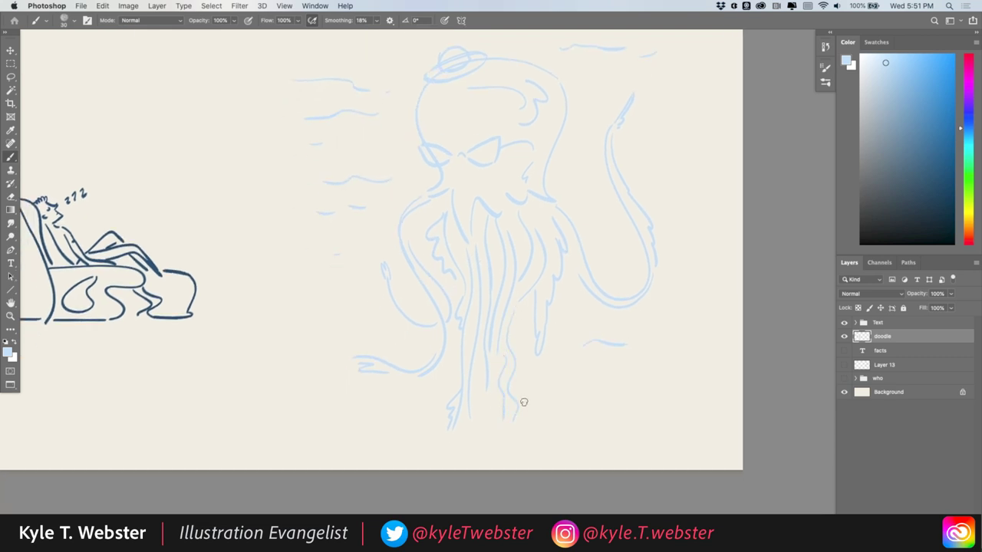
- Add three more long strands down the octopus's beard
left_click_drag(524, 402, 517, 435)
left_click_drag(525, 298, 530, 349)
left_click_drag(562, 297, 548, 365)
left_click_drag(355, 267, 335, 324)
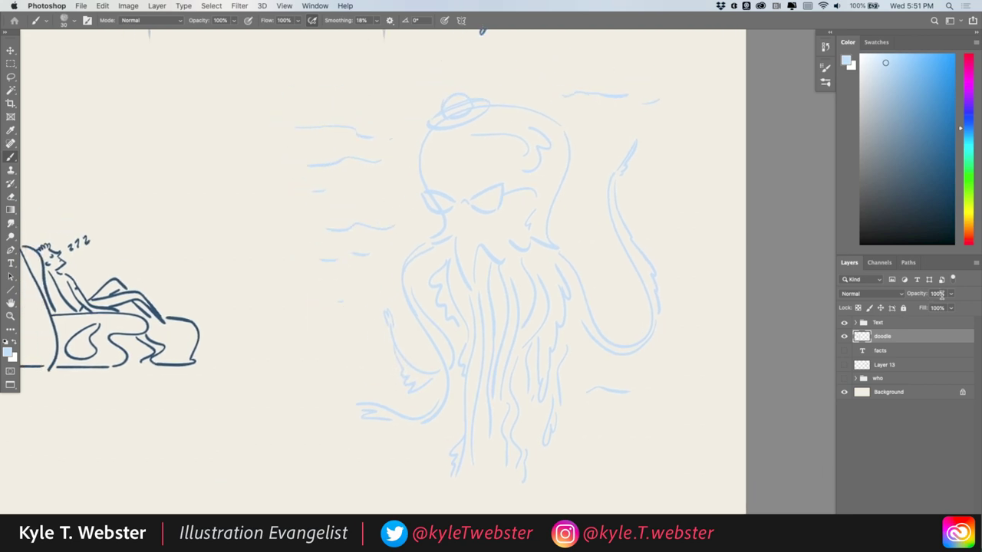
- Fade the doodle layer to 40% opacity, add empty Layer 14 above it, and pick dark blue
type("30")
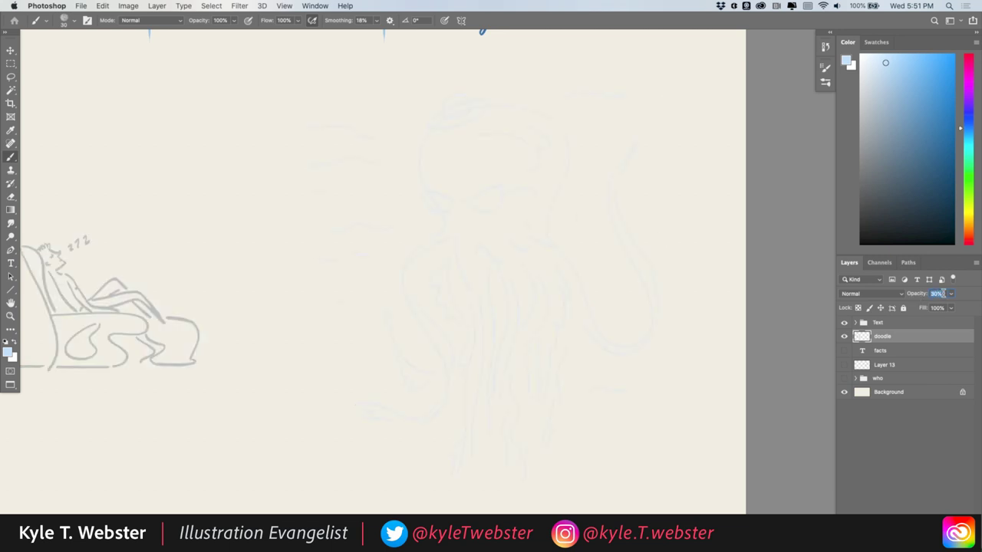
type("40")
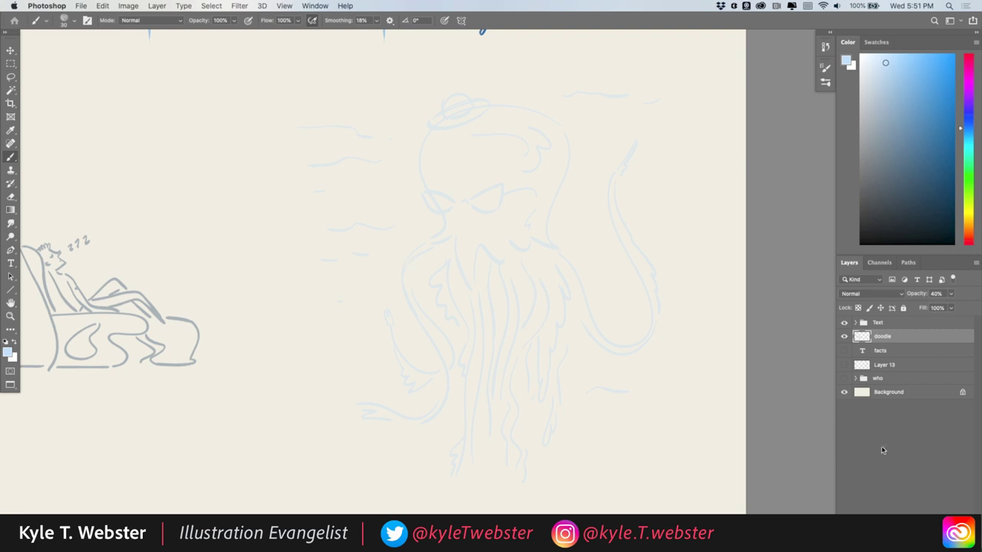
key("super+alt+shift+n")
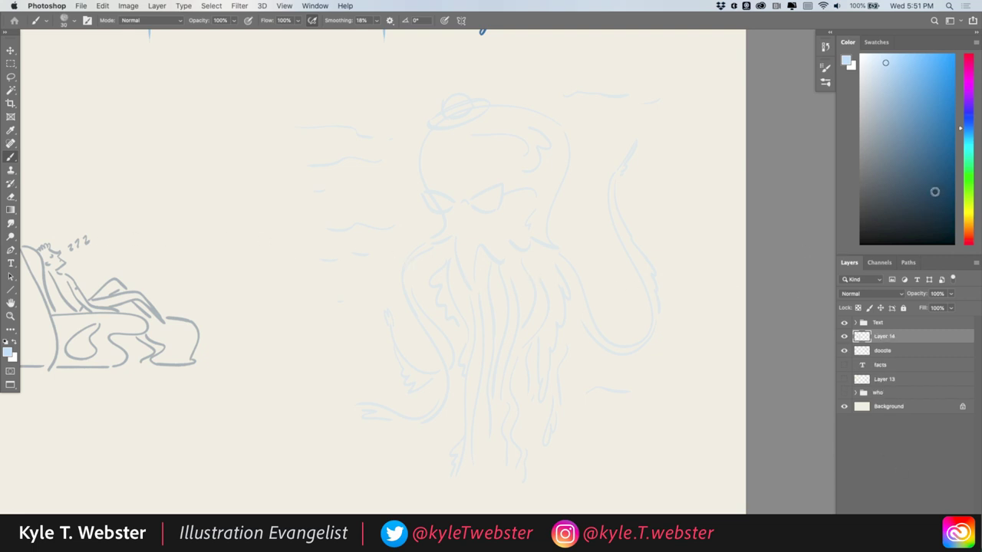
left_click(933, 193)
scroll(422, 222, "up", 2)
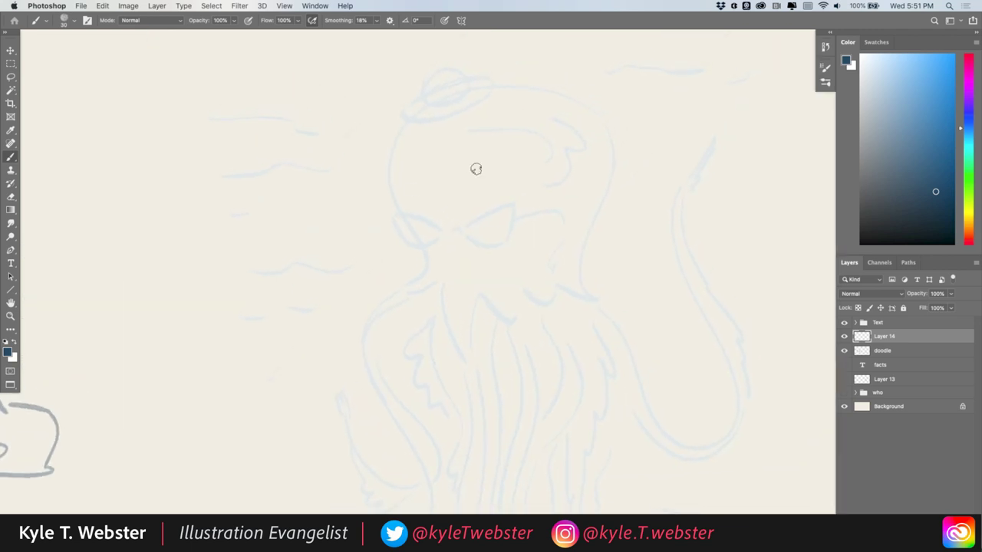
- Ink dark blue sunglasses over the sketched eyes, with lens highlights and a long right arm
left_click_drag(345, 338, 336, 355)
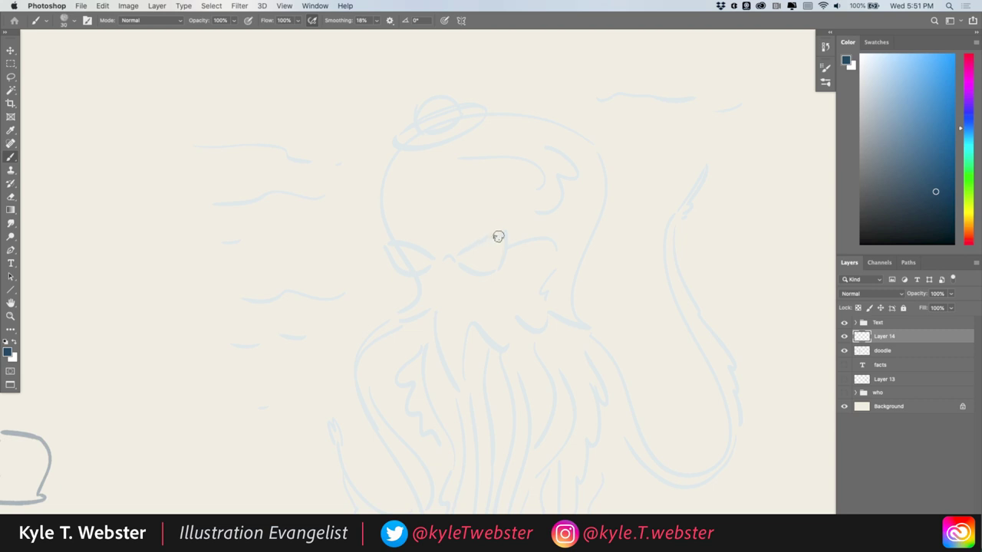
mouse_move(503, 233)
left_mouse_down()
mouse_move(454, 241)
mouse_move(469, 275)
mouse_move(508, 245)
mouse_move(497, 241)
mouse_move(504, 235)
mouse_move(429, 259)
mouse_move(427, 247)
mouse_move(384, 240)
mouse_move(389, 264)
mouse_move(429, 255)
mouse_move(379, 184)
mouse_move(441, 230)
left_mouse_up()
key("ctrl+z")
scroll(379, 184, "down", 2)
scroll(379, 185, "right", 2)
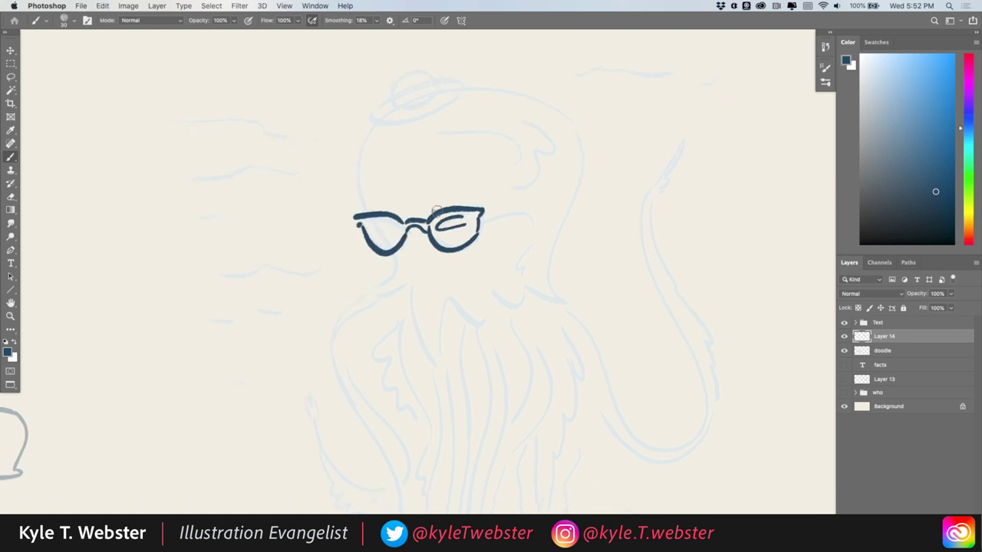
mouse_move(379, 224)
left_mouse_down()
mouse_move(461, 232)
mouse_move(451, 241)
mouse_move(474, 227)
mouse_move(448, 241)
mouse_move(450, 232)
mouse_move(447, 244)
mouse_move(434, 227)
mouse_move(447, 213)
mouse_move(471, 218)
mouse_move(377, 239)
mouse_move(394, 234)
mouse_move(384, 246)
mouse_move(374, 236)
mouse_move(393, 244)
mouse_move(358, 223)
mouse_move(468, 210)
left_mouse_up()
left_click_drag(414, 225, 404, 215)
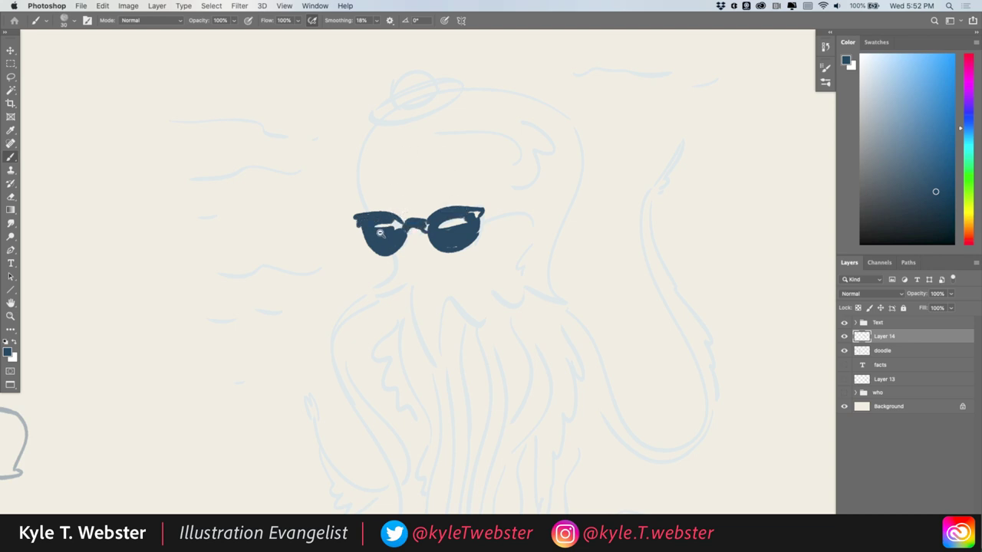
scroll(379, 233, "down", 2)
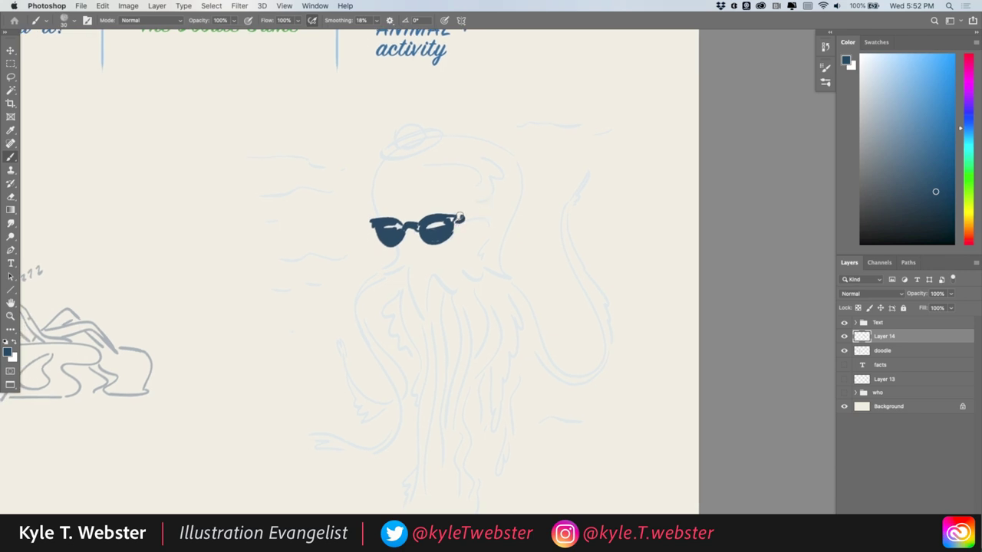
scroll(498, 204, "up", 1)
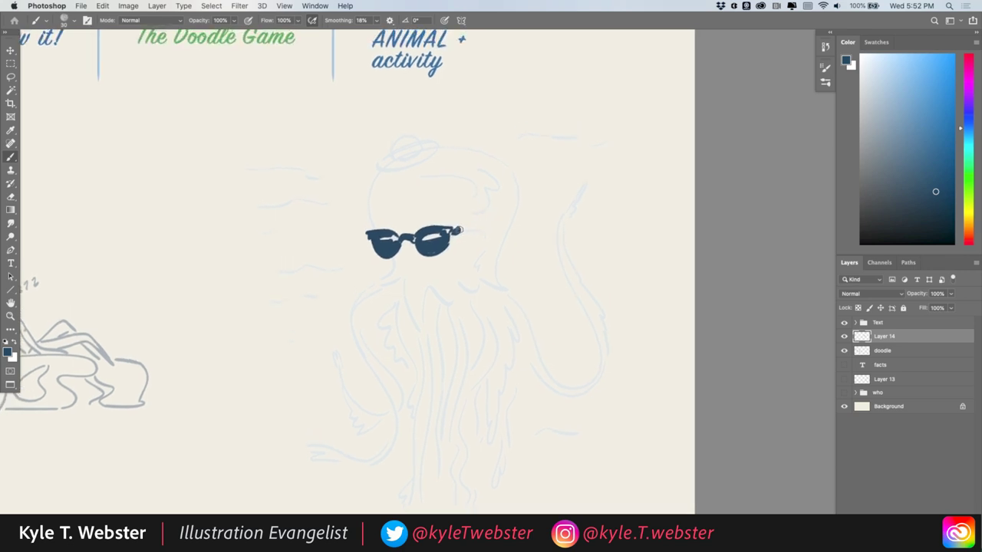
left_click_drag(458, 229, 498, 233)
scroll(384, 172, "up", 5)
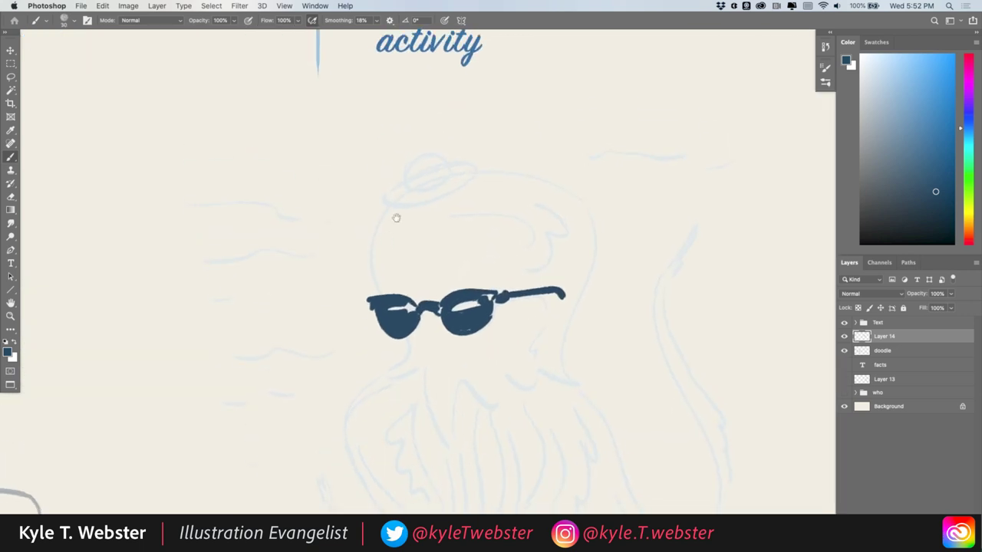
- Ink the octopus's hat, the head outline down both sides, and a scalloped chin edge
mouse_move(402, 204)
left_mouse_down()
mouse_move(459, 209)
mouse_move(474, 189)
mouse_move(437, 191)
mouse_move(388, 217)
mouse_move(452, 216)
mouse_move(430, 227)
mouse_move(416, 228)
mouse_move(458, 216)
mouse_move(464, 187)
mouse_move(441, 179)
mouse_move(409, 203)
mouse_move(450, 204)
mouse_move(422, 217)
mouse_move(445, 189)
mouse_move(410, 200)
left_mouse_up()
key("super+z")
scroll(408, 184, "down", 3)
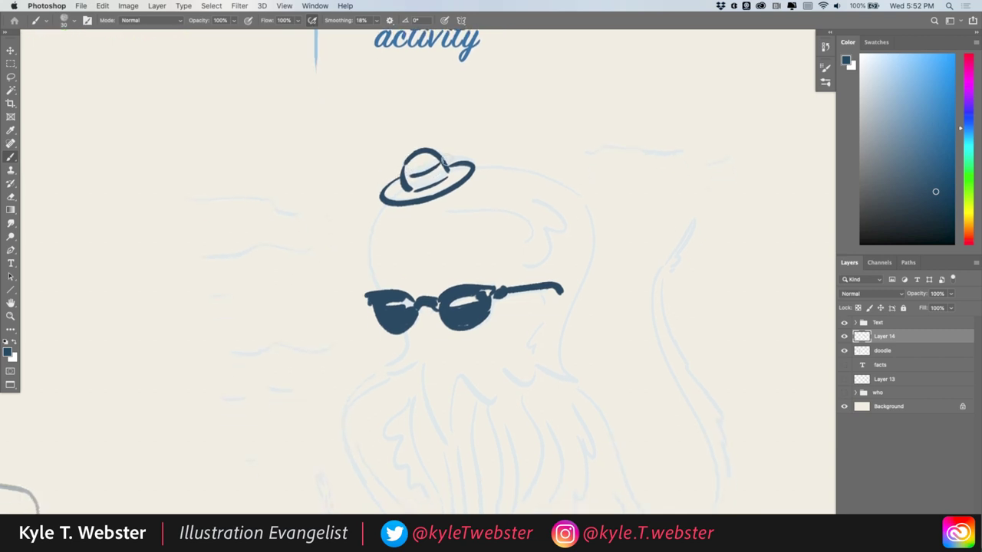
scroll(345, 206, "down", 1)
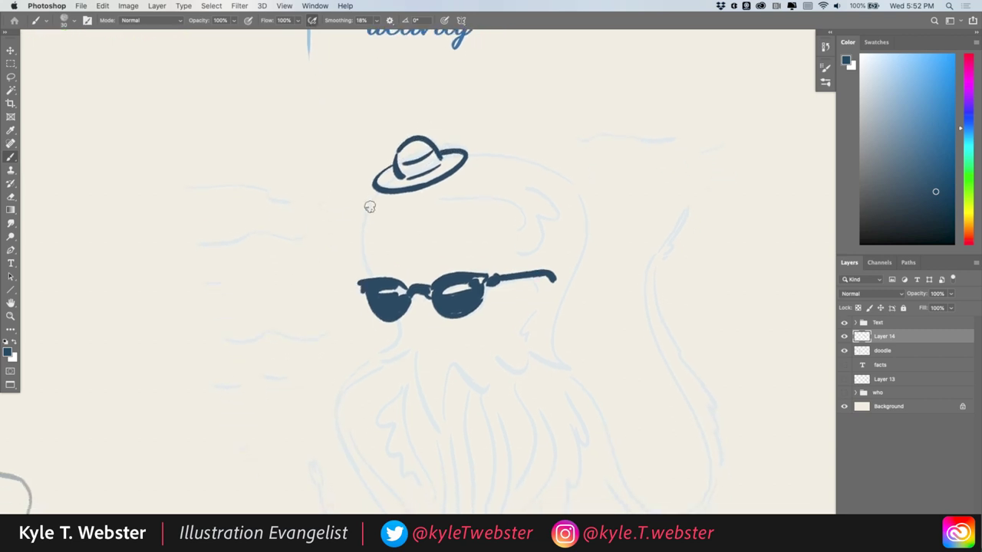
left_click_drag(378, 193, 374, 274)
scroll(289, 223, "right", 5)
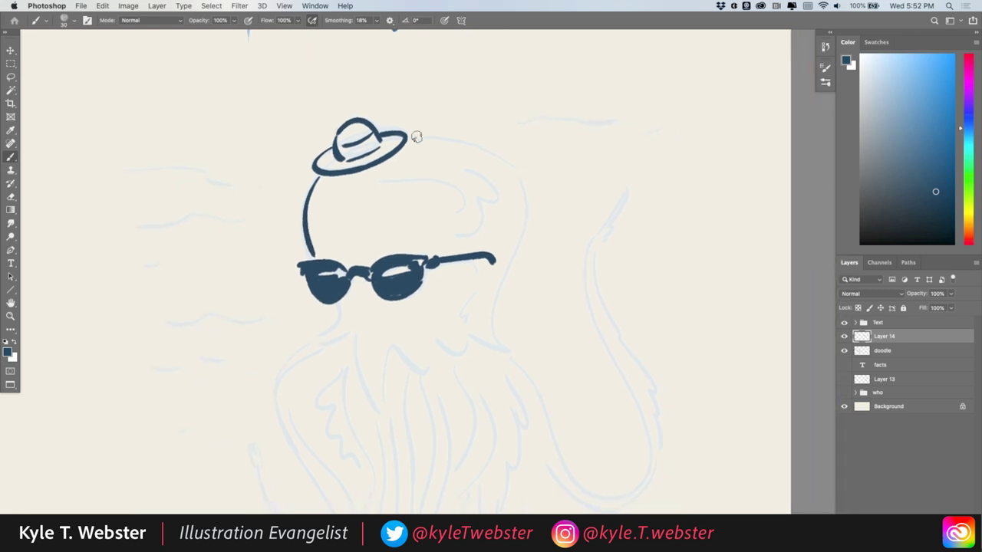
mouse_move(405, 137)
left_mouse_down()
mouse_move(463, 136)
mouse_move(531, 232)
mouse_move(505, 344)
left_mouse_up()
scroll(359, 304, "down", 3)
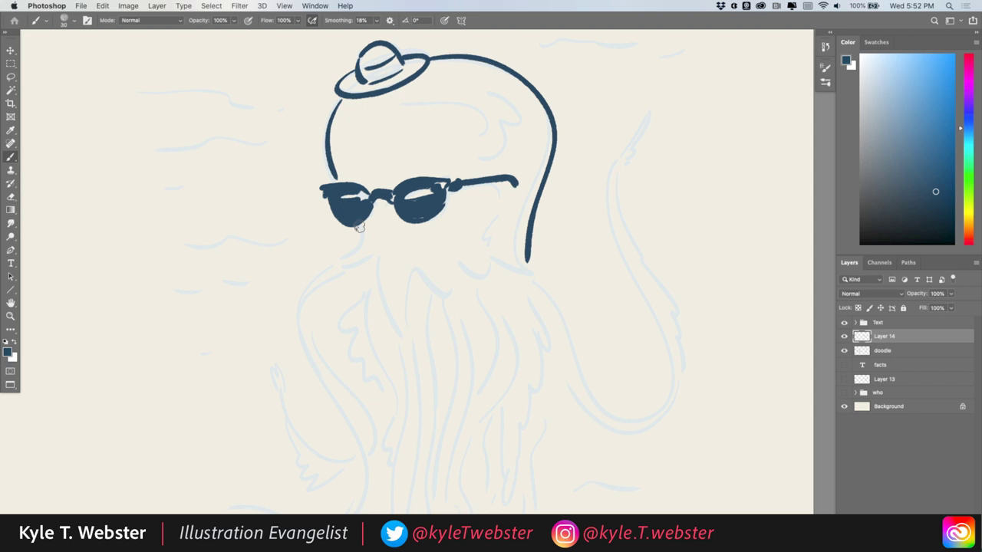
mouse_move(342, 243)
left_mouse_down()
mouse_move(354, 217)
mouse_move(347, 244)
mouse_move(441, 244)
mouse_move(467, 267)
mouse_move(515, 255)
mouse_move(514, 240)
mouse_move(537, 222)
left_mouse_up()
scroll(391, 226, "down", 6)
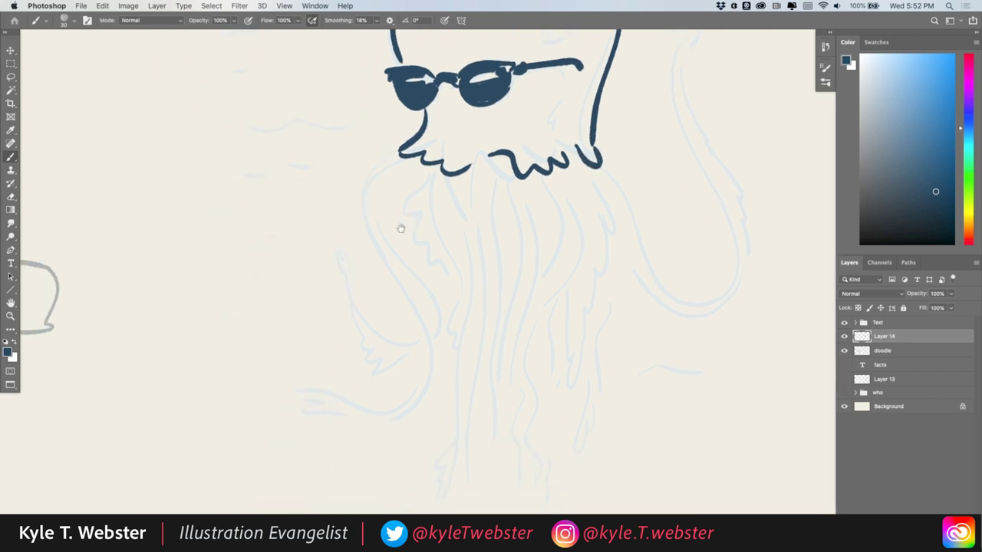
- Ink the tentacle curling left from the chin and several long strands down the middle
mouse_move(400, 146)
left_mouse_down()
mouse_move(373, 168)
mouse_move(400, 300)
mouse_move(377, 391)
mouse_move(285, 378)
mouse_move(331, 378)
mouse_move(358, 396)
mouse_move(418, 372)
mouse_move(401, 282)
mouse_move(407, 152)
mouse_move(388, 195)
mouse_move(405, 204)
mouse_move(407, 242)
mouse_move(424, 267)
left_mouse_up()
left_click(417, 159)
left_click_drag(415, 161, 441, 307)
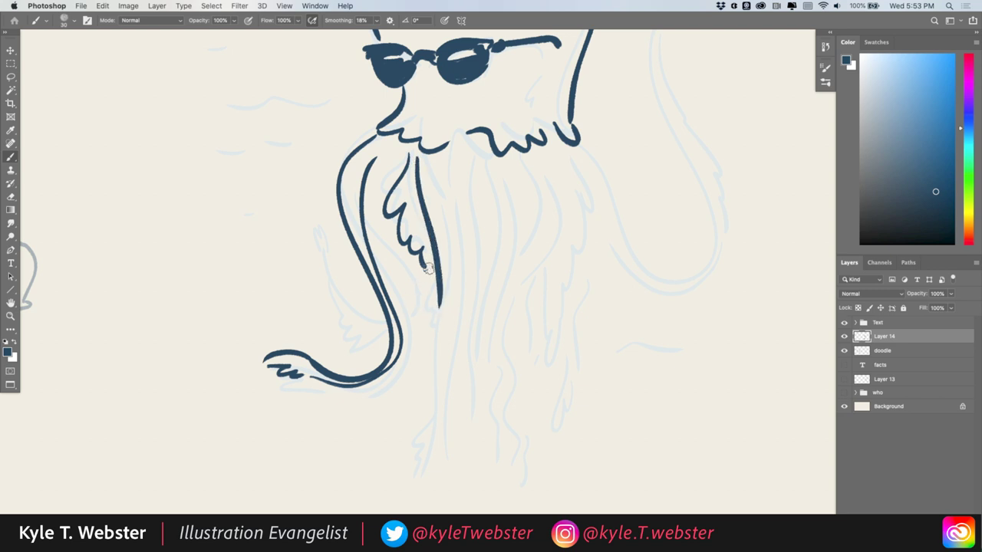
left_click_drag(430, 264, 418, 487)
mouse_move(422, 270)
left_mouse_down()
mouse_move(406, 342)
mouse_move(418, 437)
left_mouse_up()
mouse_move(404, 375)
left_mouse_down()
mouse_move(378, 494)
mouse_move(400, 349)
left_mouse_up()
left_click_drag(403, 316, 402, 244)
scroll(360, 250, "right", 2)
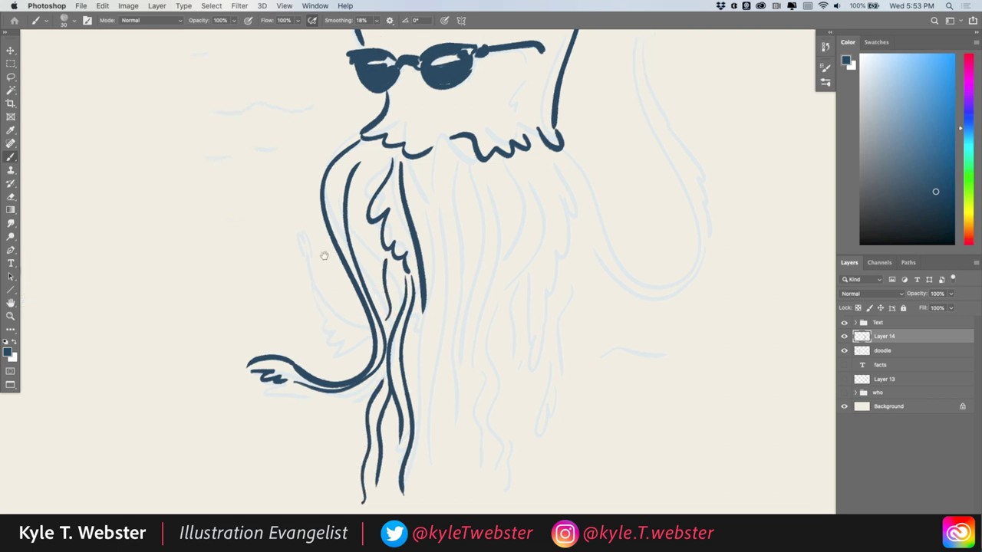
mouse_move(445, 157)
left_mouse_down()
mouse_move(463, 254)
mouse_move(427, 476)
mouse_move(449, 401)
mouse_move(445, 341)
left_mouse_up()
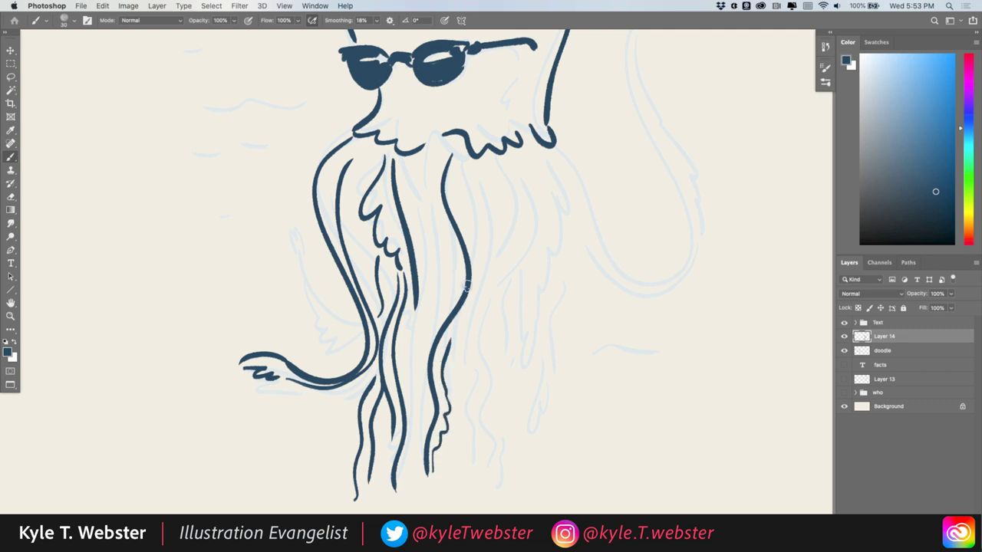
left_click_drag(466, 303, 463, 177)
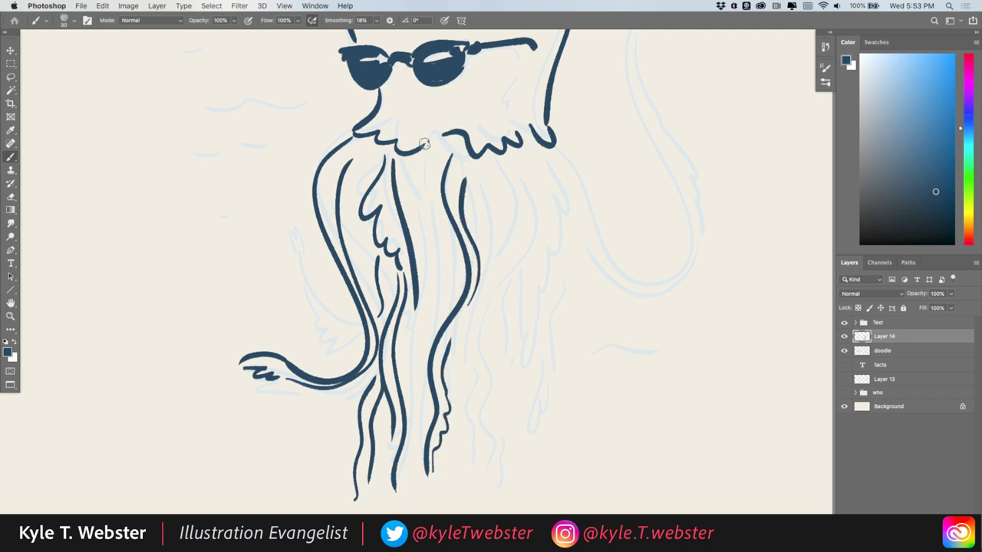
left_click_drag(424, 144, 414, 413)
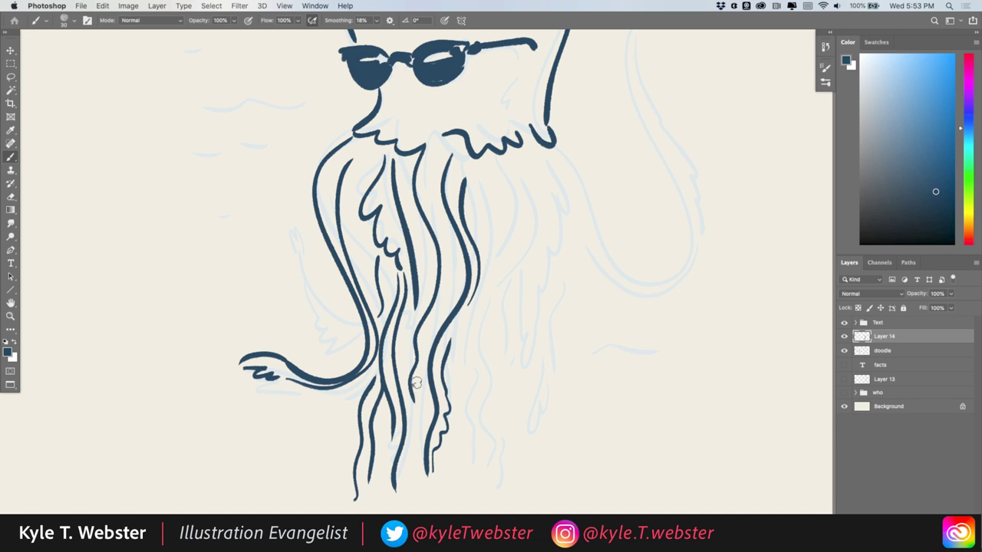
left_click_drag(418, 366, 416, 436)
left_click_drag(422, 295, 403, 354)
- Ink the long wavy strands on the right and the raised tentacle's curling right edge
left_click_drag(365, 319, 328, 322)
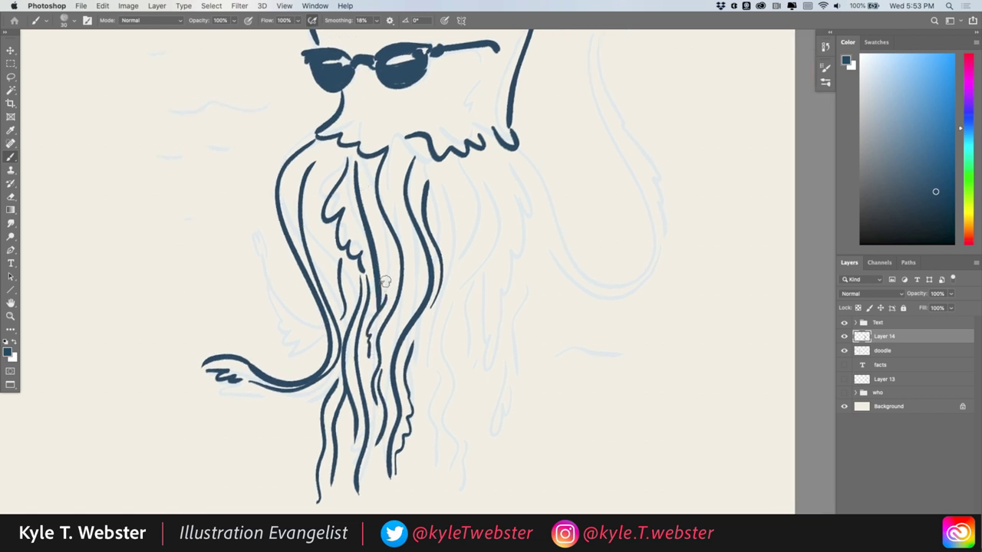
left_click_drag(432, 215, 436, 242)
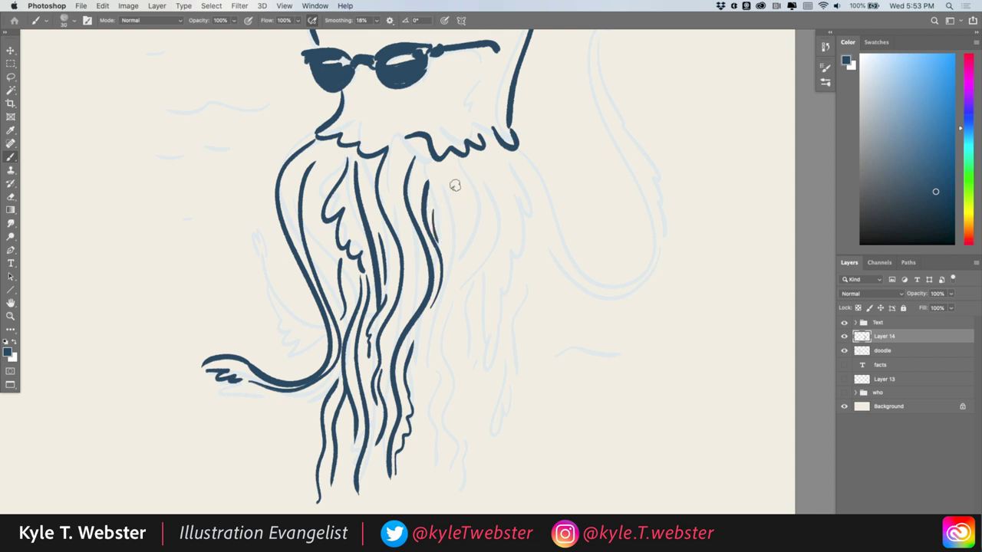
mouse_move(458, 173)
left_mouse_down()
mouse_move(452, 307)
mouse_move(468, 495)
mouse_move(486, 452)
mouse_move(473, 390)
mouse_move(490, 335)
mouse_move(474, 275)
mouse_move(487, 221)
left_mouse_up()
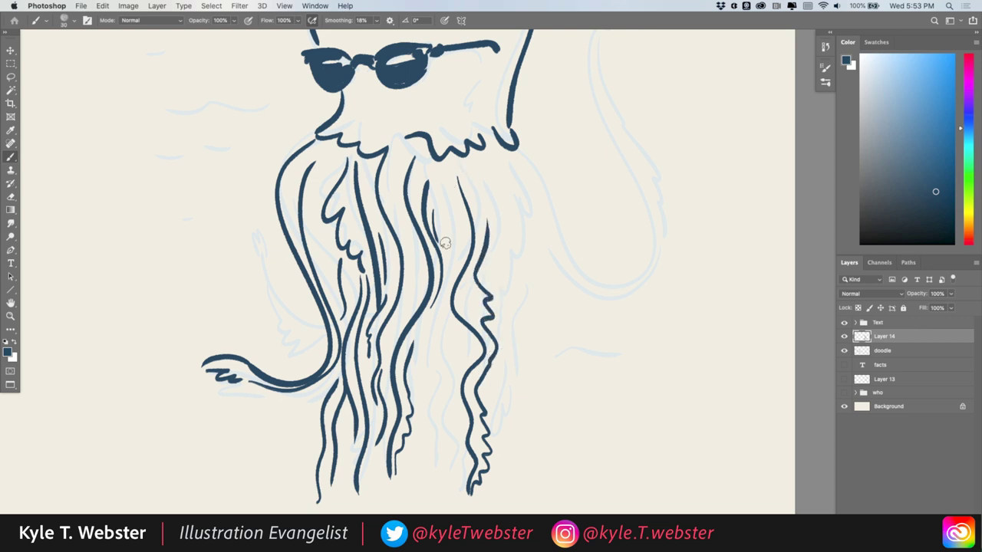
left_click_drag(454, 189, 459, 274)
mouse_move(455, 321)
left_mouse_down()
mouse_move(426, 512)
mouse_move(431, 308)
mouse_move(425, 413)
left_mouse_up()
scroll(311, 346, "up", 1)
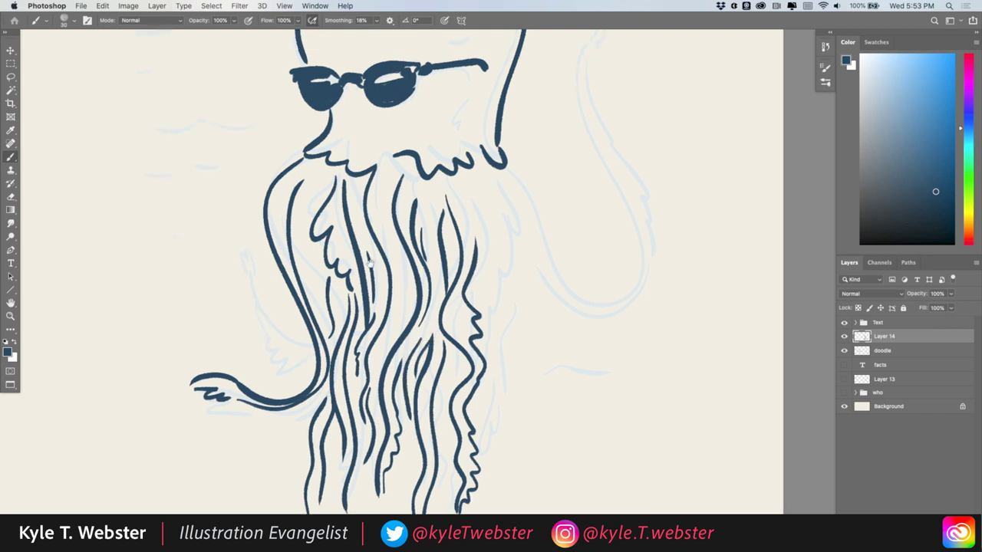
scroll(370, 264, "up", 5)
scroll(369, 264, "right", 4)
mouse_move(415, 284)
left_mouse_down()
mouse_move(442, 319)
mouse_move(537, 385)
mouse_move(512, 144)
left_mouse_up()
mouse_move(508, 145)
left_mouse_down()
mouse_move(537, 100)
mouse_move(526, 145)
mouse_move(497, 167)
mouse_move(483, 203)
mouse_move(556, 323)
mouse_move(554, 379)
mouse_move(512, 448)
mouse_move(456, 440)
left_mouse_up()
key("ctrl+z")
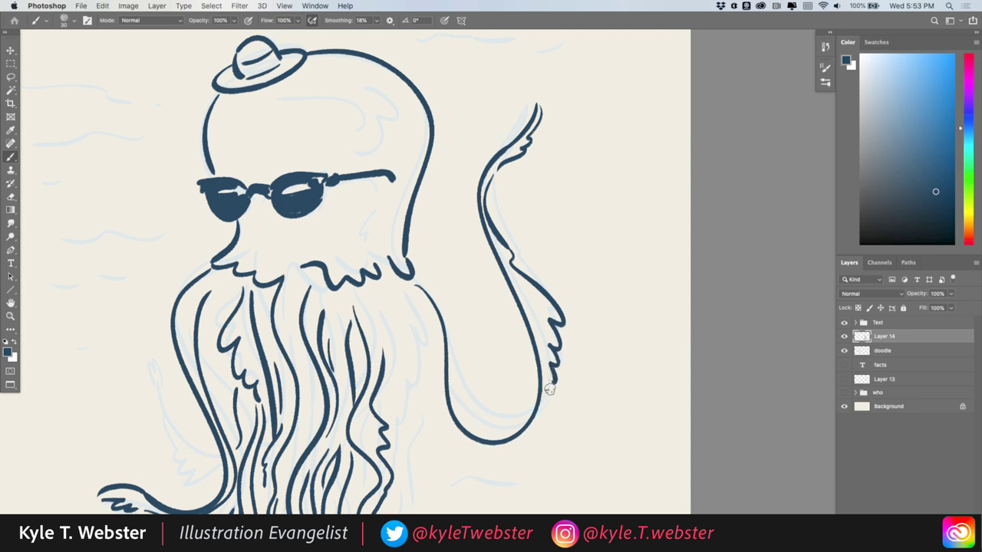
mouse_move(551, 379)
left_mouse_down()
mouse_move(515, 448)
mouse_move(438, 440)
left_mouse_up()
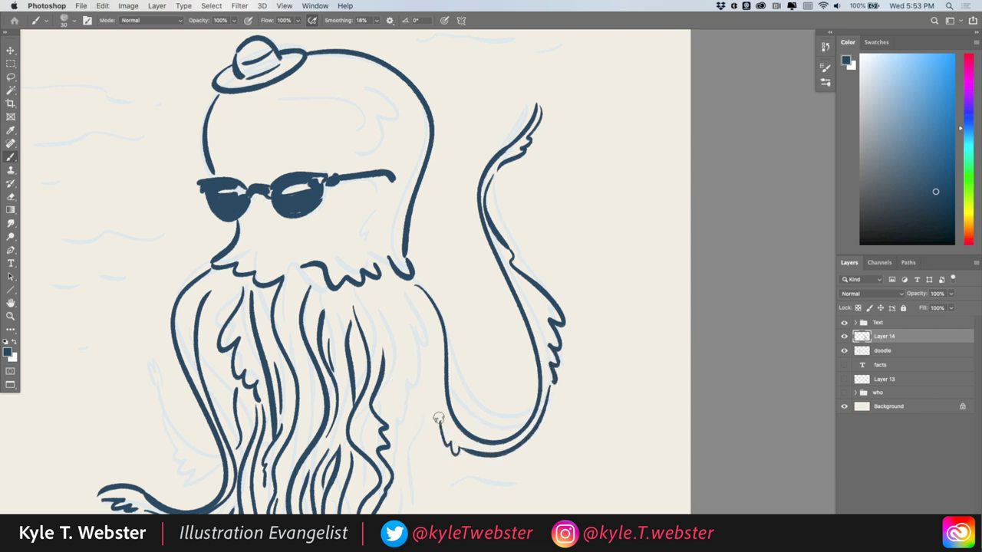
- Ink one more long tentacle strand with a shorter one beside it
mouse_move(363, 302)
left_mouse_down()
mouse_move(398, 171)
mouse_move(446, 178)
mouse_move(457, 398)
mouse_move(442, 489)
left_mouse_up()
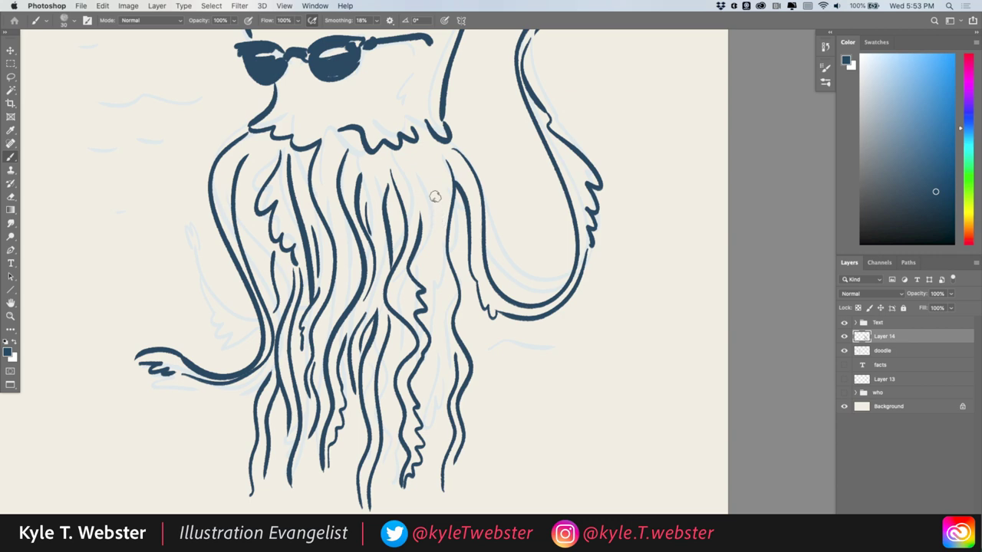
left_click_drag(435, 193, 436, 426)
left_click_drag(445, 384, 434, 443)
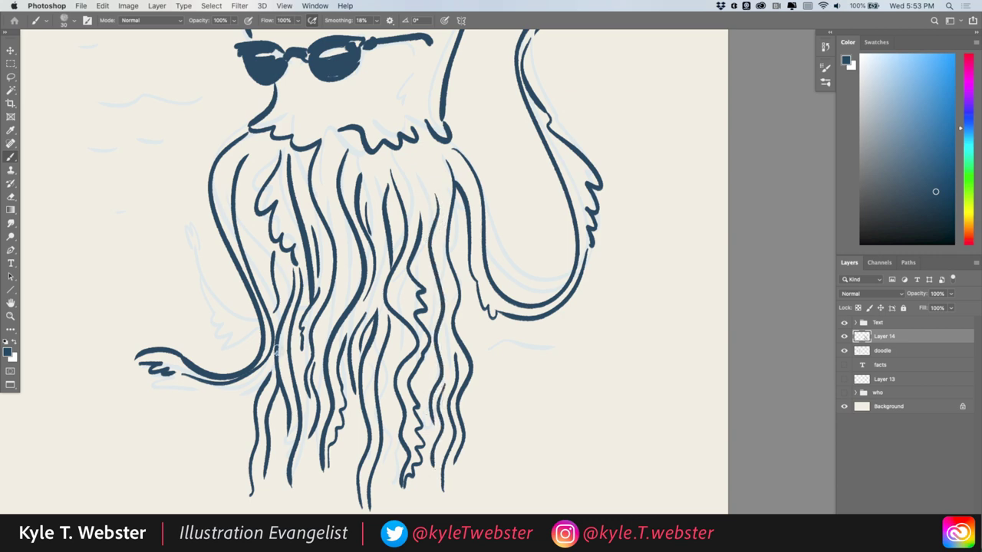
scroll(469, 277, "up", 5)
scroll(469, 276, "left", 3)
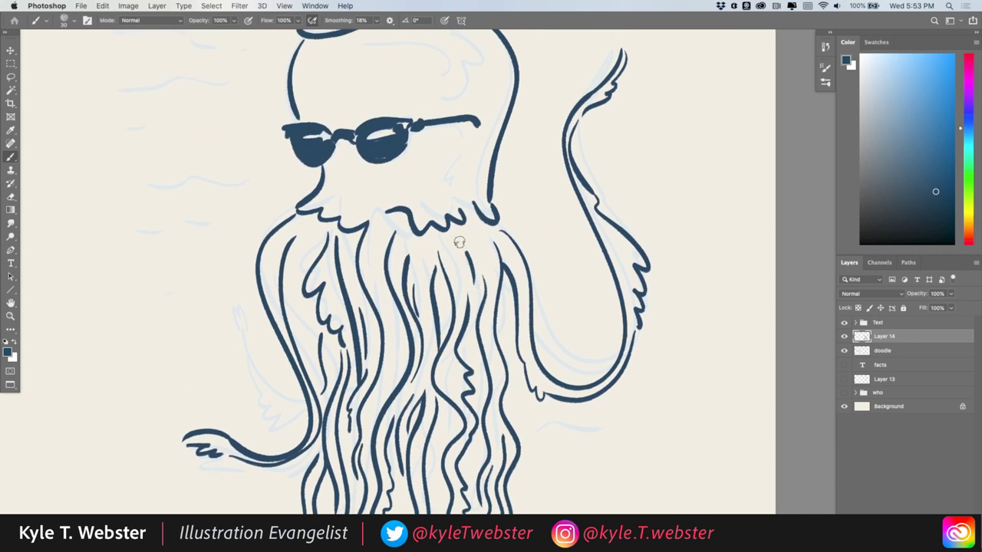
scroll(449, 207, "up", 5)
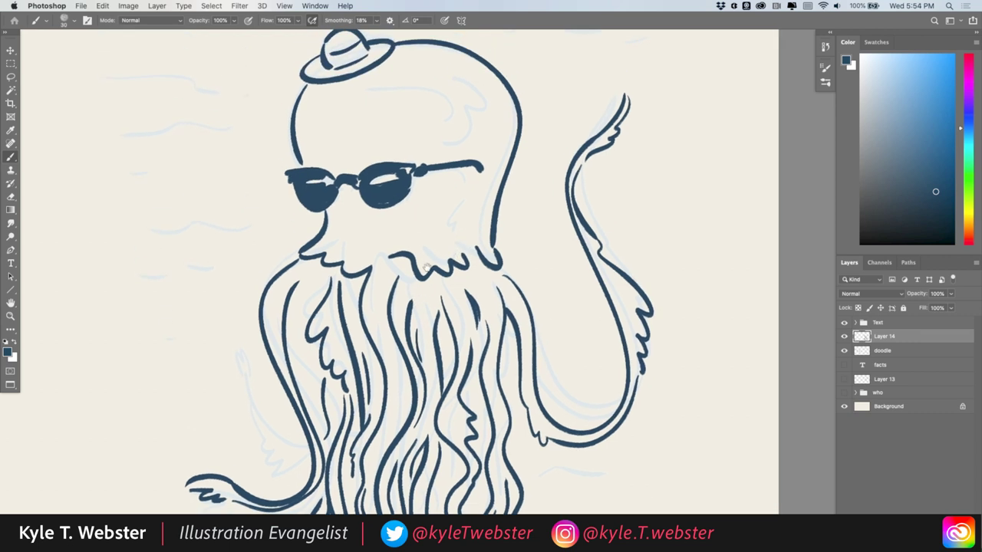
- Ink curved head details, a nose line and short cheek strokes below the sunglasses
mouse_move(434, 106)
left_mouse_down()
mouse_move(468, 173)
mouse_move(478, 154)
mouse_move(458, 99)
left_mouse_up()
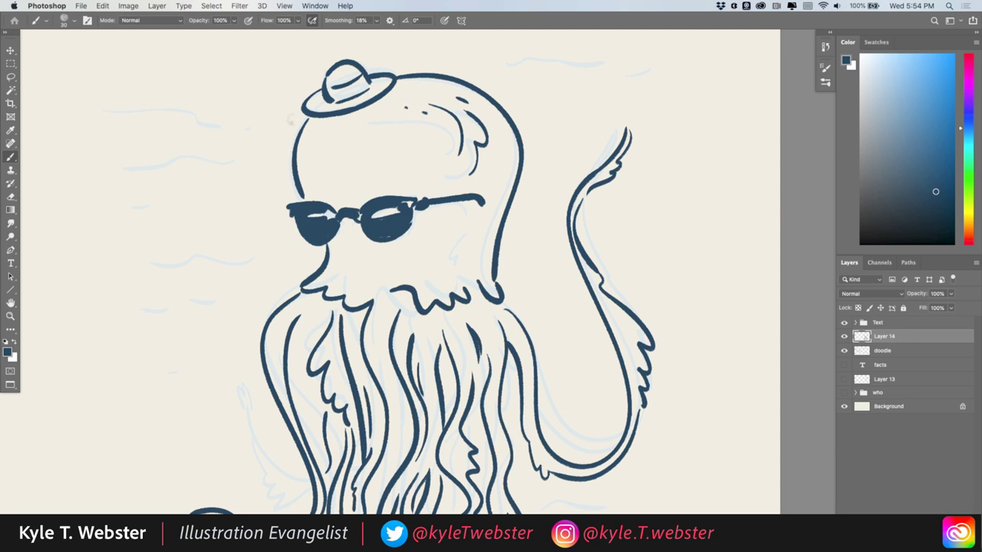
scroll(322, 207, "down", 2)
left_click_drag(352, 219, 357, 252)
left_click_drag(358, 257, 362, 261)
left_click_drag(472, 216, 478, 241)
left_click_drag(352, 271, 331, 211)
left_click_drag(458, 195, 464, 210)
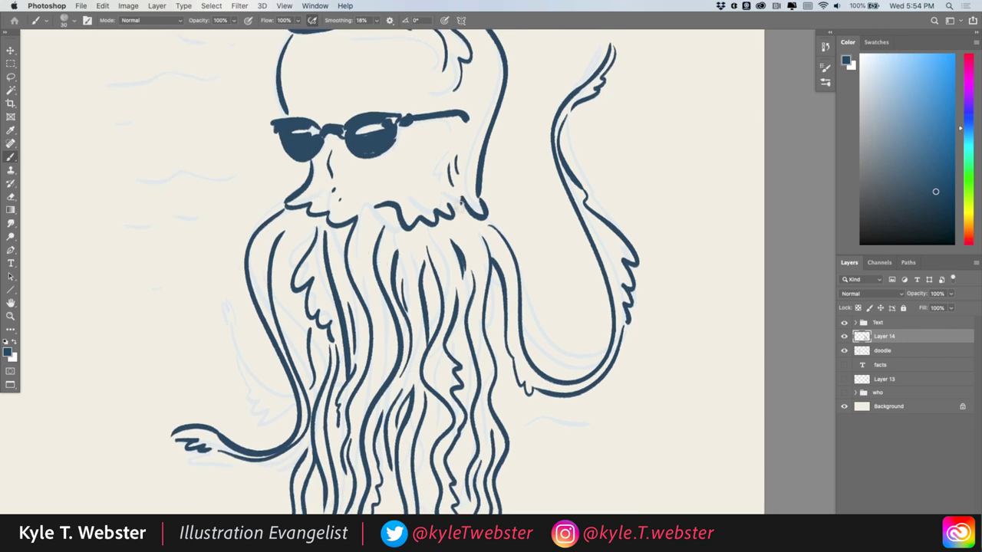
mouse_move(332, 314)
left_mouse_down()
mouse_move(294, 177)
mouse_move(365, 263)
left_mouse_up()
- Paint wavy water lines and short dashes around the octopus's head and above the hat
left_click_drag(419, 194, 322, 175)
left_click_drag(292, 217, 403, 212)
mouse_move(420, 175)
left_mouse_down()
mouse_move(430, 170)
mouse_move(412, 158)
left_mouse_up()
left_click_drag(405, 248, 303, 254)
mouse_move(341, 286)
left_mouse_down()
mouse_move(411, 282)
mouse_move(303, 298)
left_mouse_up()
left_click_drag(479, 196, 579, 192)
mouse_move(595, 201)
left_mouse_down()
mouse_move(612, 200)
mouse_move(613, 217)
left_mouse_up()
left_click_drag(598, 234, 607, 232)
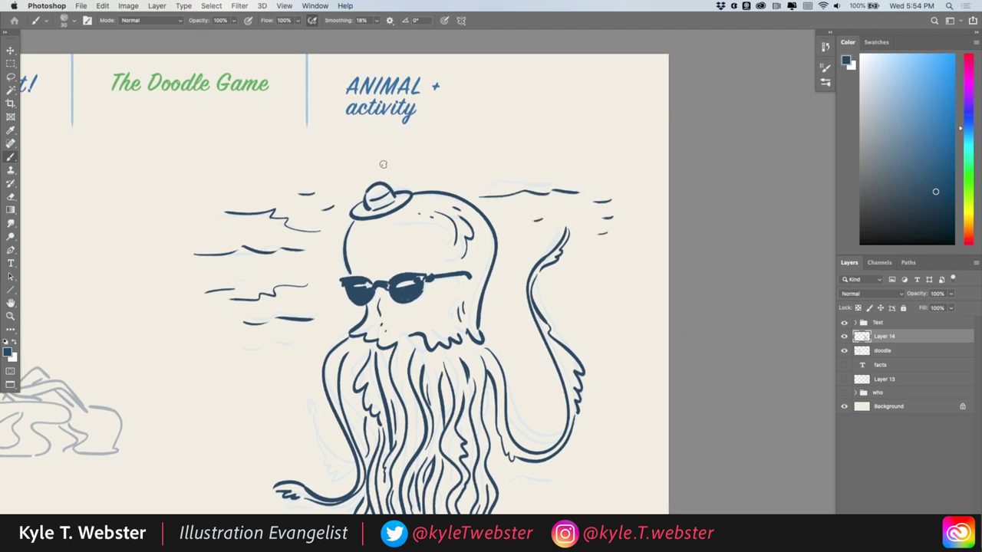
left_click_drag(382, 165, 314, 175)
scroll(304, 268, "down", 3)
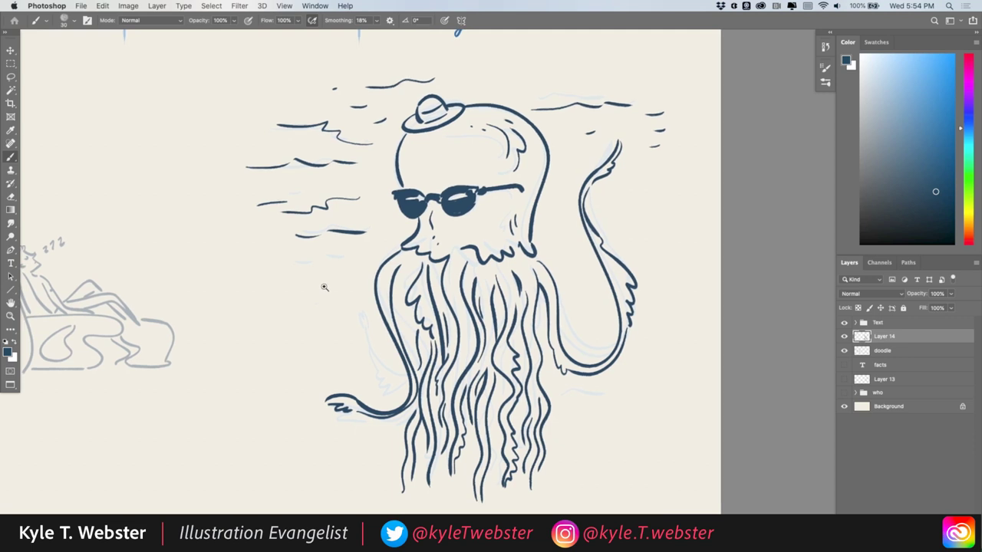
scroll(350, 281, "up", 3)
- Draw a small fish to the left of the octopus's tentacles
mouse_move(350, 284)
left_mouse_down()
mouse_move(299, 285)
mouse_move(350, 287)
mouse_move(360, 274)
mouse_move(362, 297)
left_mouse_up()
left_click(313, 282)
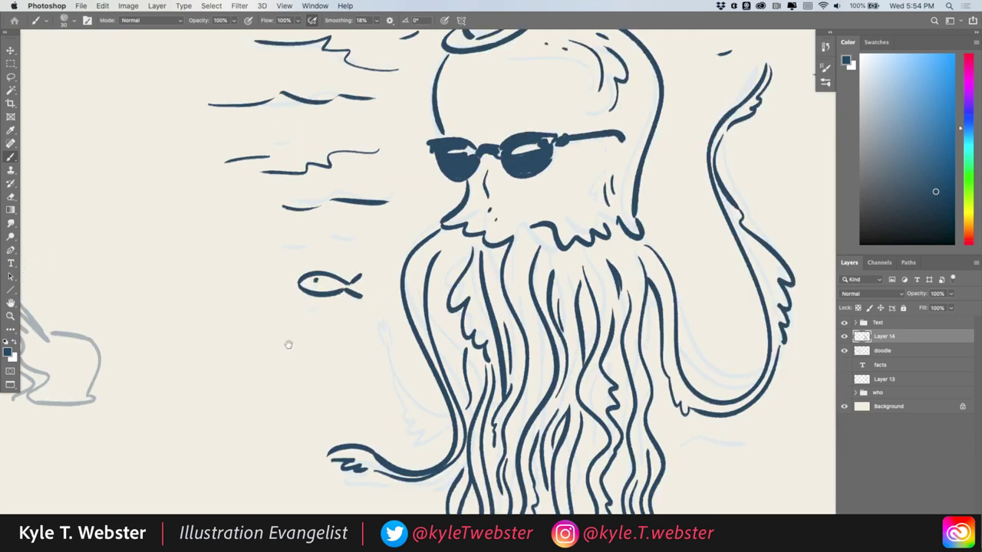
scroll(280, 350, "down", 4)
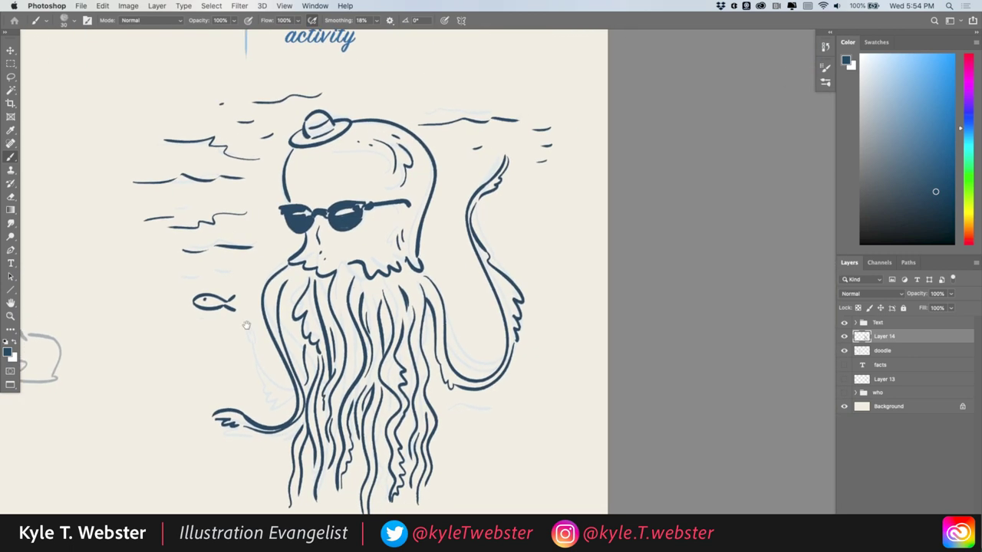
scroll(483, 248, "up", 2)
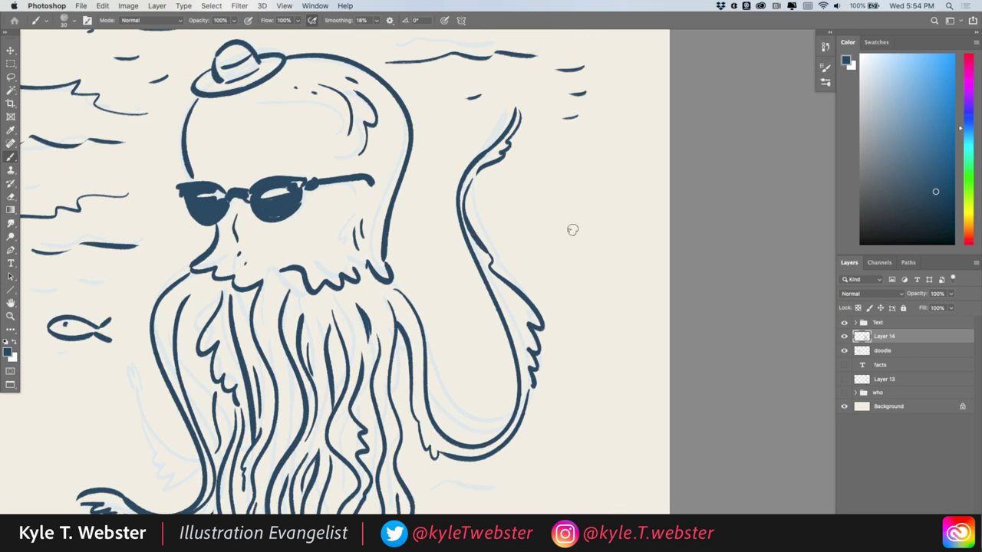
scroll(530, 228, "up", 1)
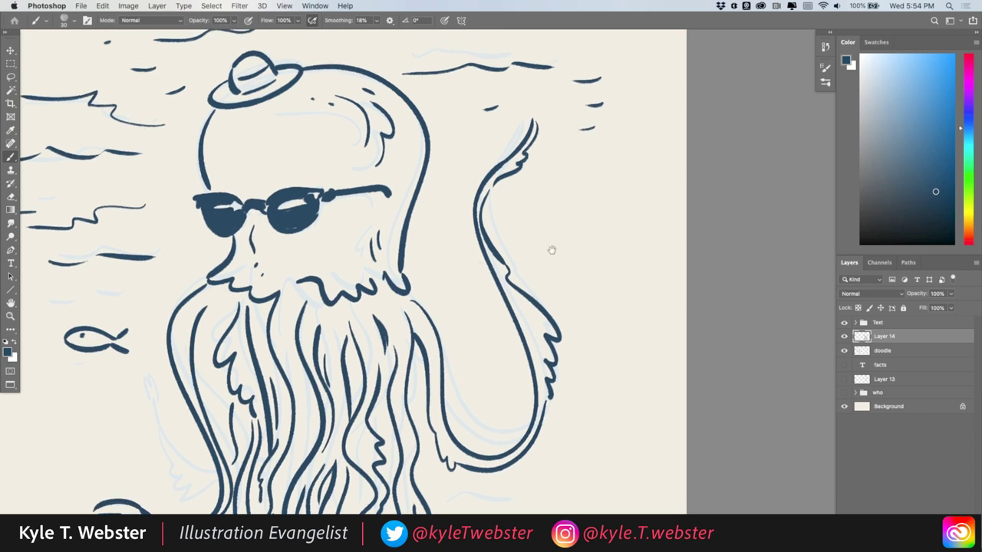
- Draw a second small fish with tail, belly and eye right of the raised tentacle
mouse_move(601, 241)
left_mouse_down()
mouse_move(536, 253)
mouse_move(546, 261)
mouse_move(603, 247)
mouse_move(581, 244)
left_mouse_up()
left_click(575, 244)
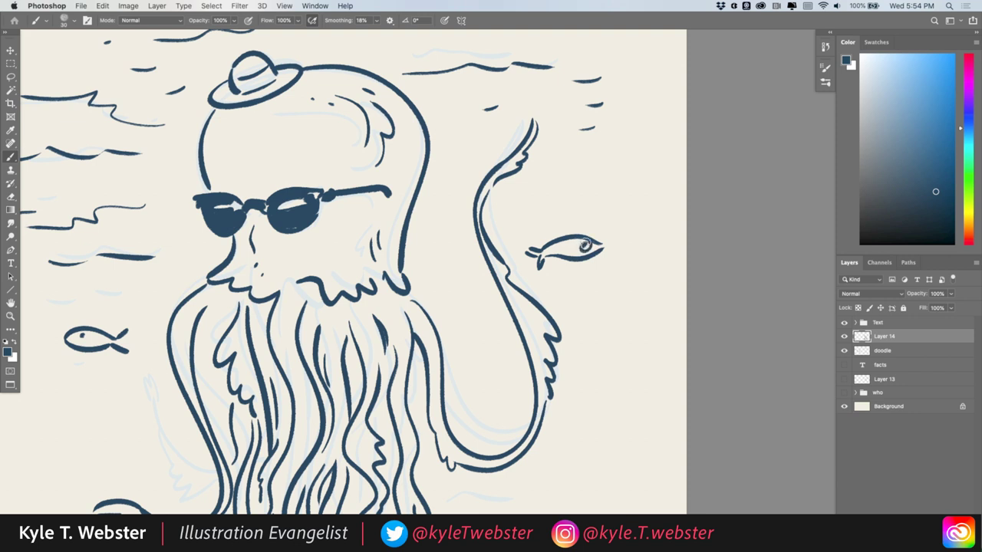
left_click_drag(83, 332, 322, 283)
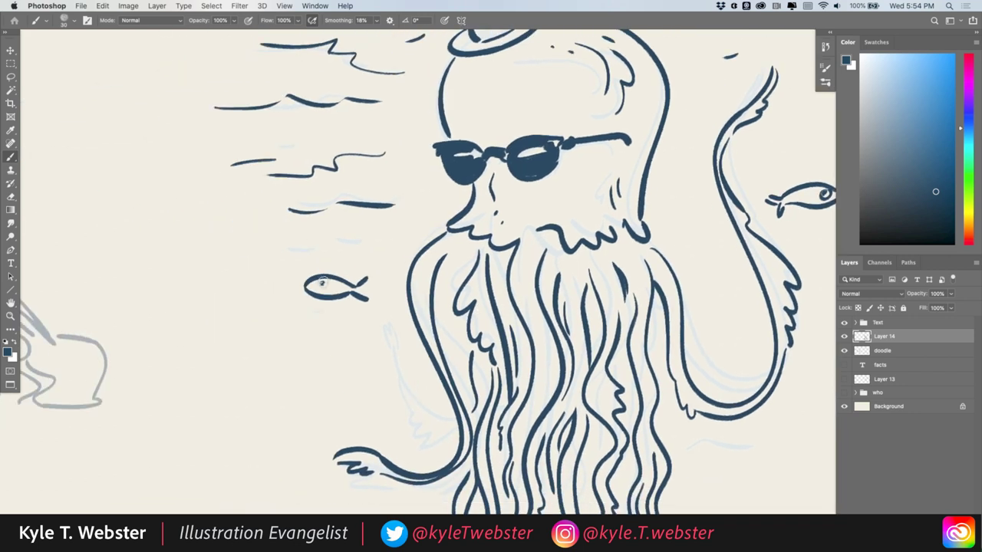
scroll(298, 353, "down", 1)
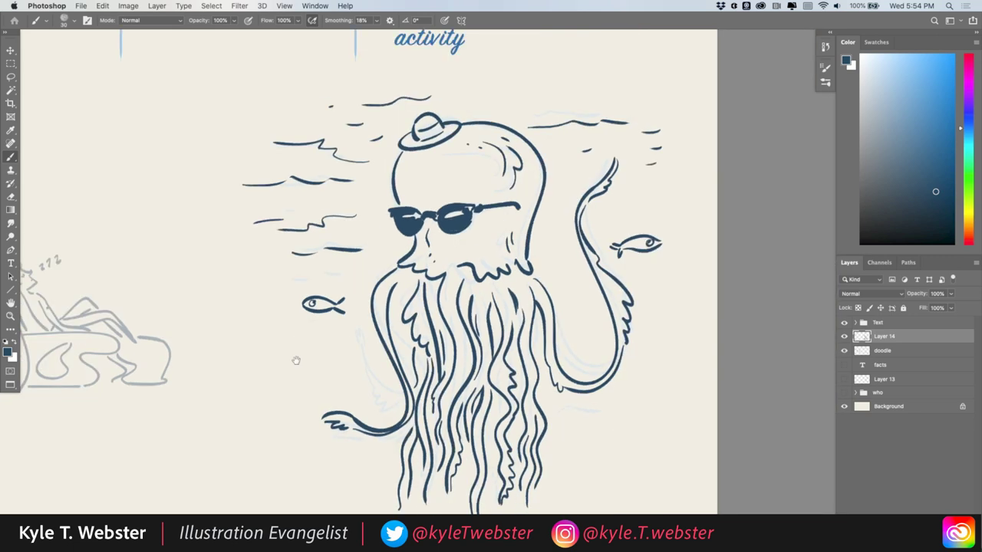
scroll(296, 361, "down", 1)
scroll(299, 322, "up", 1)
scroll(306, 268, "down", 1)
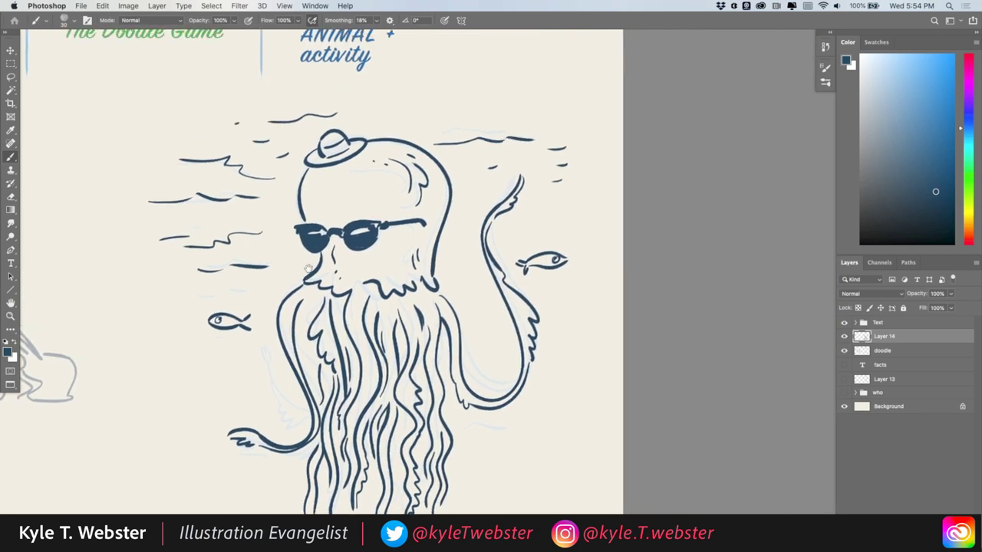
scroll(284, 290, "down", 5)
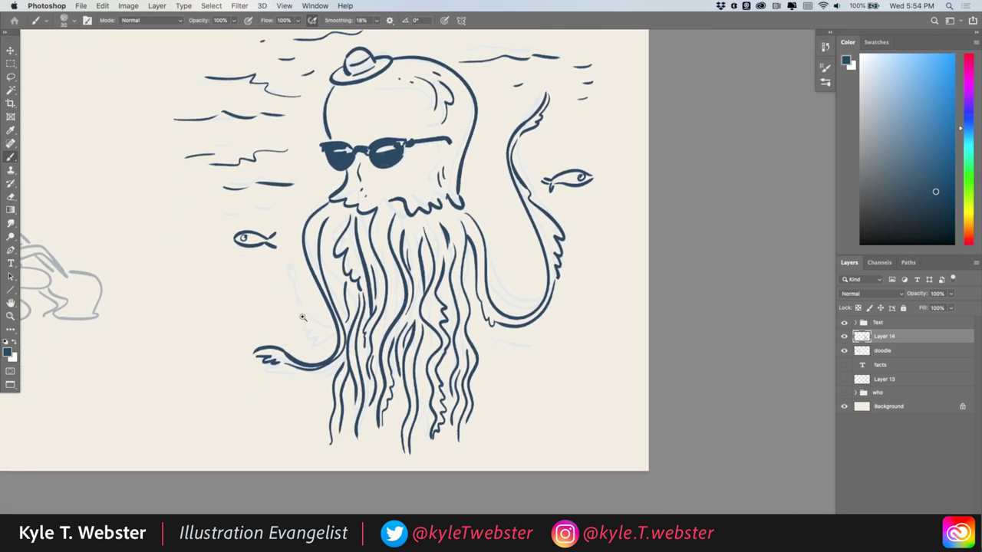
scroll(372, 210, "up", 1)
scroll(330, 261, "up", 6)
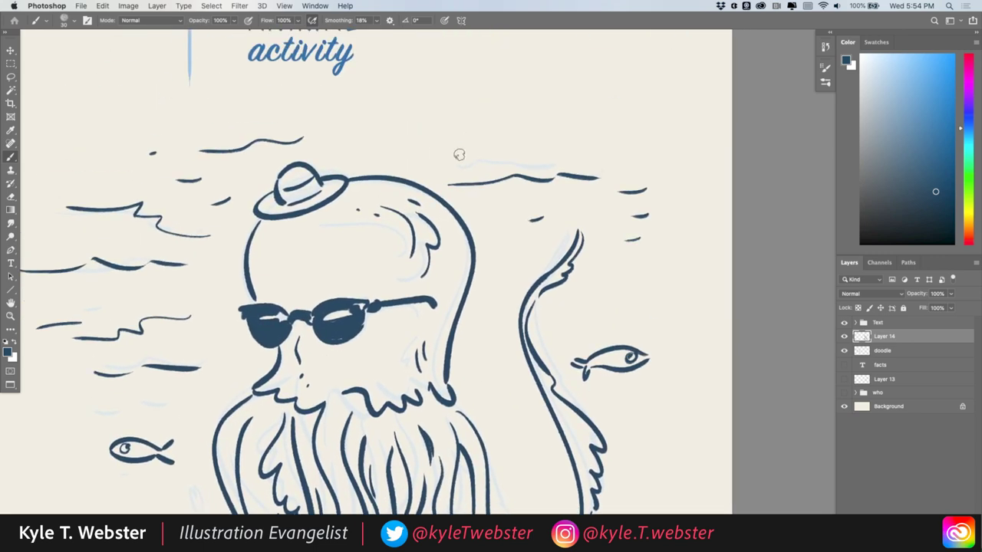
scroll(394, 206, "down", 1)
scroll(361, 186, "up", 1)
- Paint several eighth music notes floating left and right of the octopus's head
mouse_move(362, 185)
left_mouse_down()
mouse_move(354, 181)
mouse_move(353, 213)
mouse_move(378, 221)
left_mouse_up()
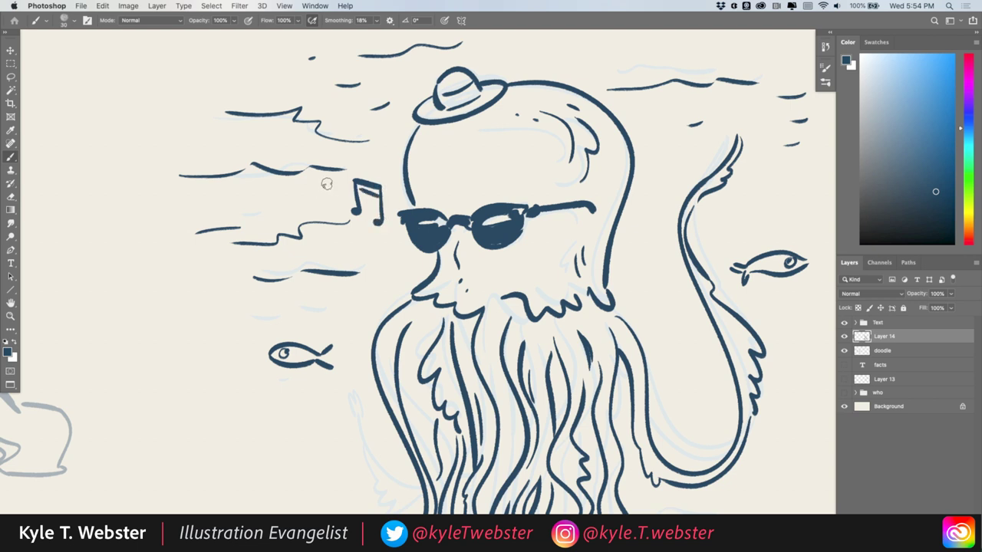
scroll(309, 188, "down", 1)
scroll(283, 191, "up", 1)
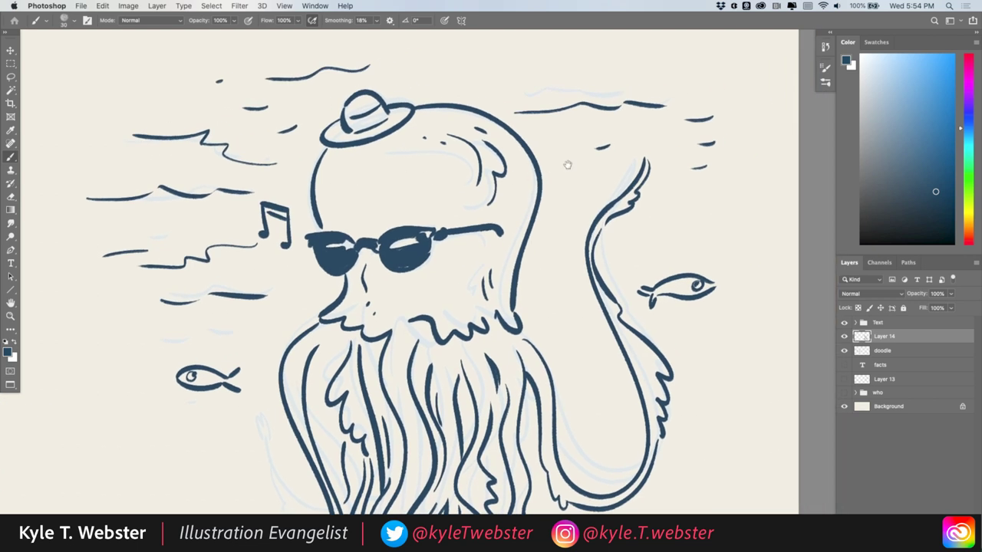
mouse_move(583, 173)
left_mouse_down()
mouse_move(561, 187)
mouse_move(562, 217)
mouse_move(581, 198)
left_mouse_up()
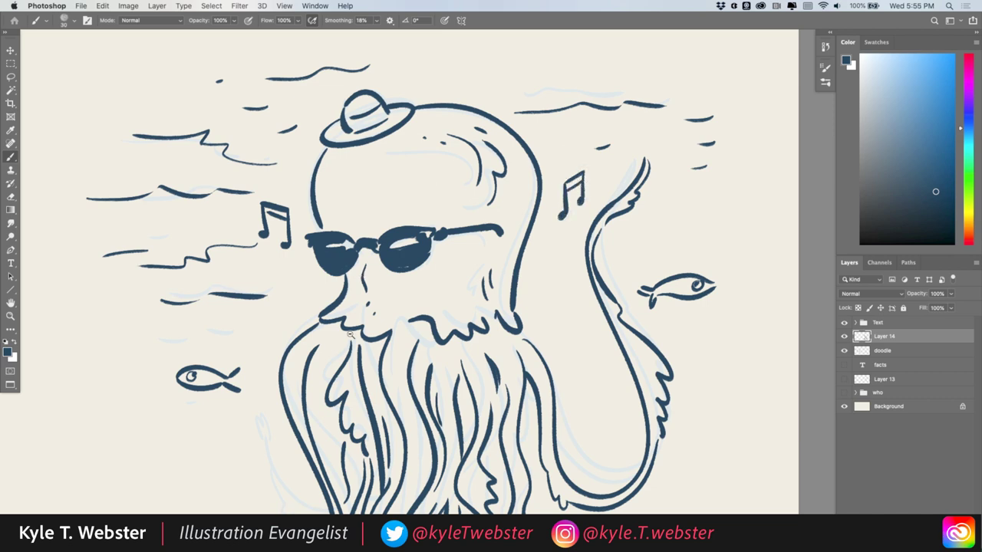
scroll(351, 335, "down", 2)
scroll(238, 357, "up", 3)
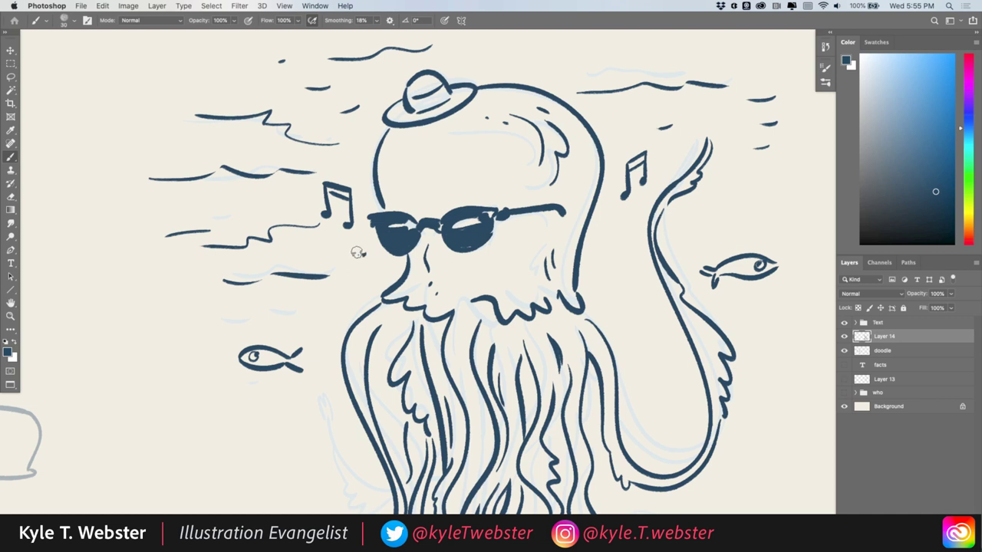
left_click_drag(356, 251, 352, 282)
left_click_drag(630, 237, 611, 262)
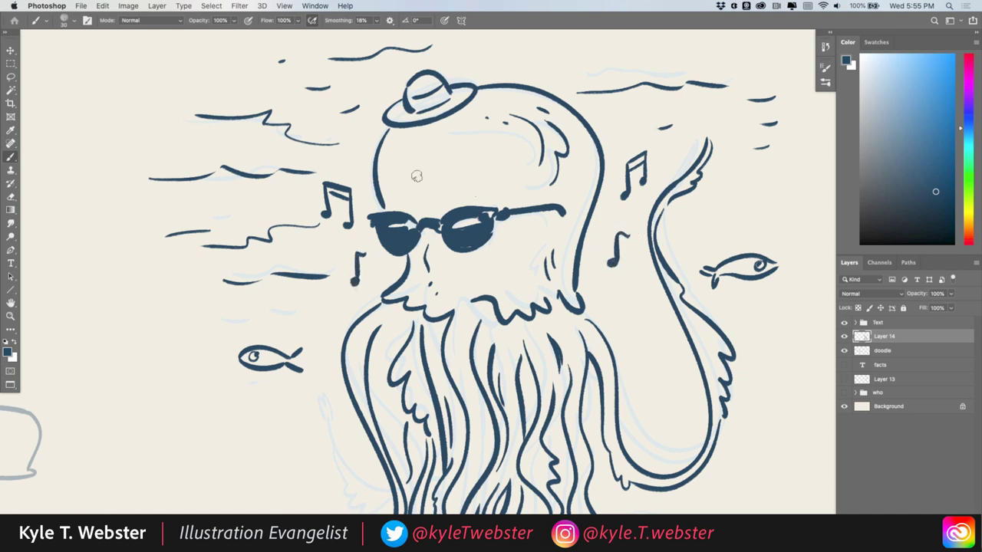
scroll(306, 230, "left", 3)
scroll(307, 230, "up", 1)
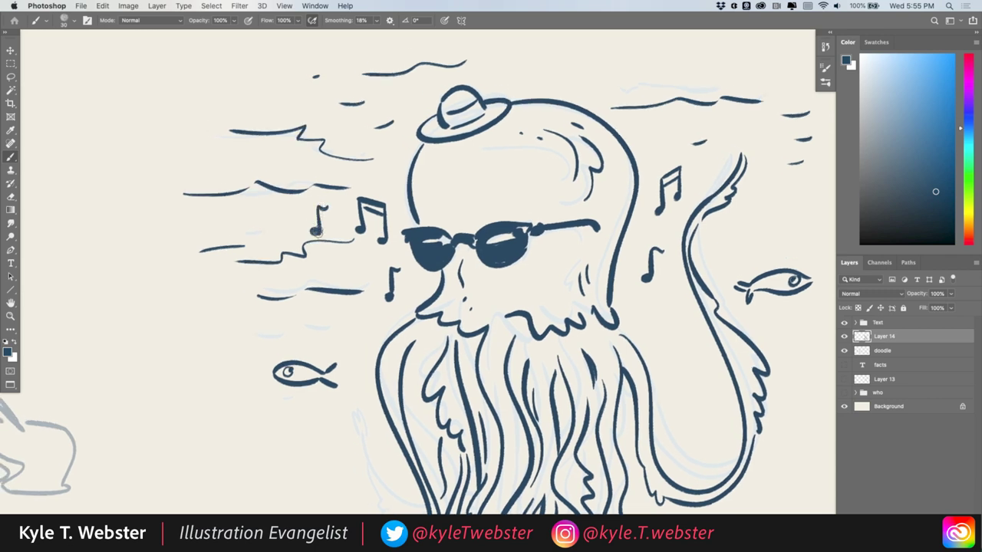
left_click(292, 320, "alt")
- Paint wavy water lines, short dashes and a small dot on both sides of the lower tentacles
left_click(304, 320)
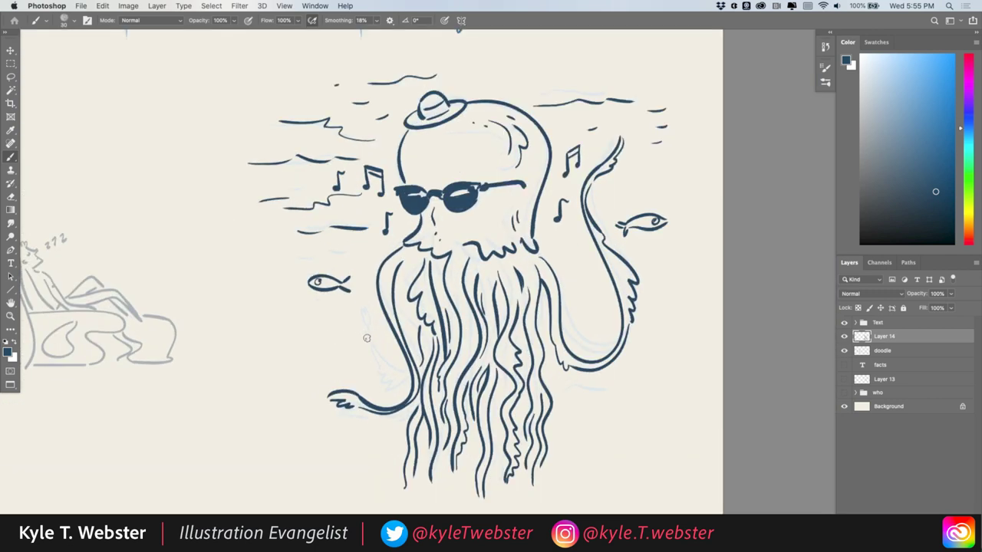
mouse_move(369, 337)
left_mouse_down()
mouse_move(329, 346)
mouse_move(289, 338)
mouse_move(319, 332)
mouse_move(239, 356)
left_mouse_up()
left_click_drag(313, 362, 371, 362)
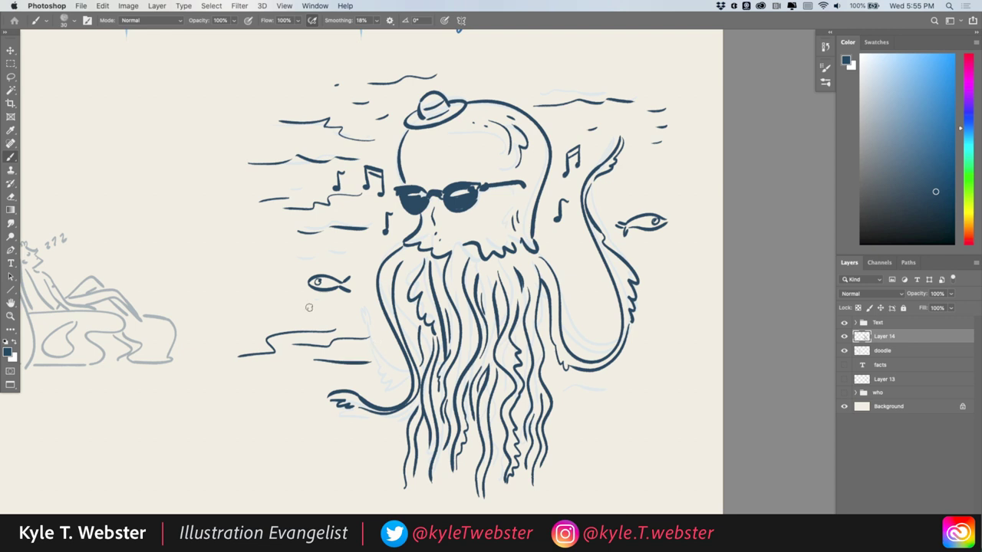
left_click_drag(316, 306, 273, 307)
left_click_drag(258, 296, 249, 296)
left_click_drag(581, 303, 591, 304)
mouse_move(637, 339)
left_mouse_down()
mouse_move(679, 340)
mouse_move(619, 378)
left_mouse_up()
left_click_drag(654, 407, 602, 408)
left_click_drag(604, 425, 593, 425)
left_click_drag(372, 435, 345, 436)
left_click(312, 425)
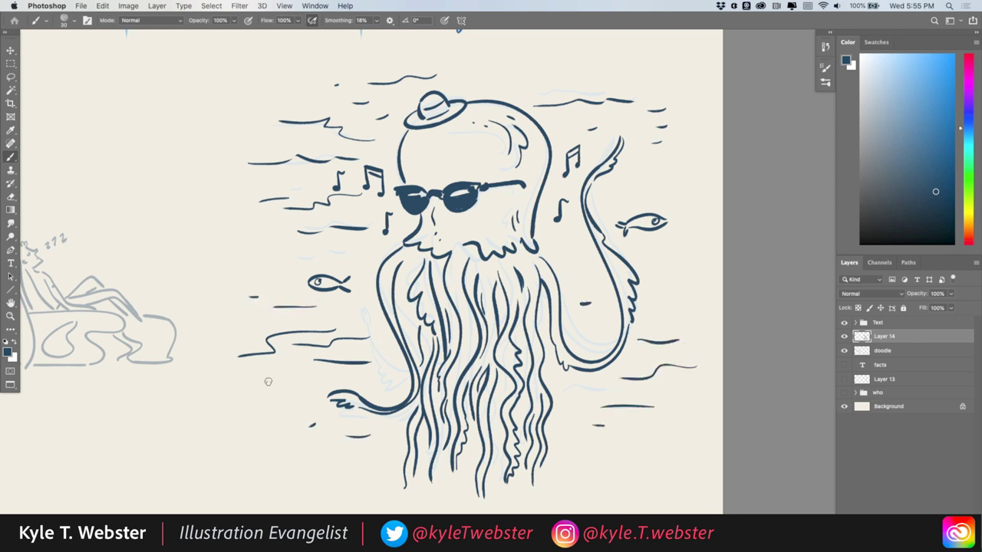
scroll(295, 368, "down", 3)
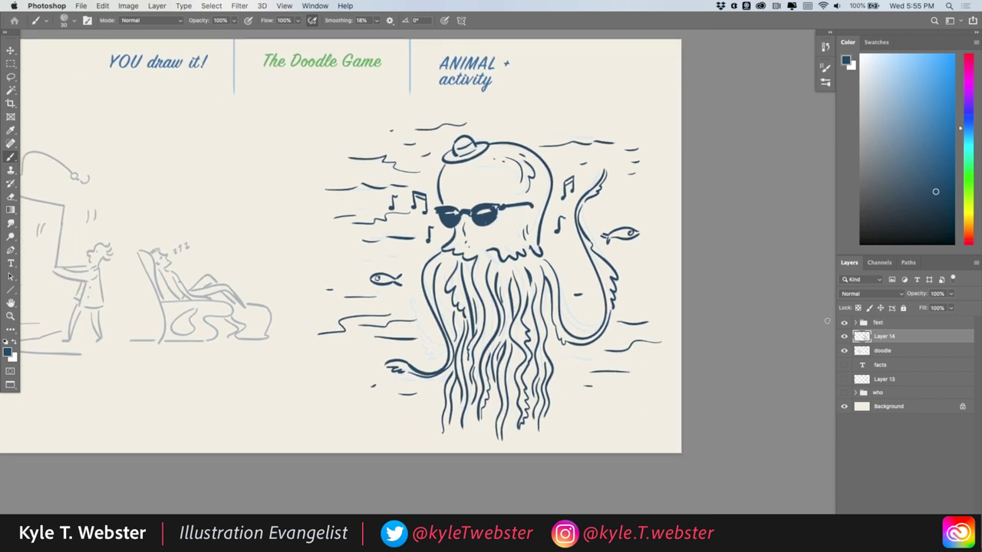
- Hide the doodle sketch layer and move the Layer 14 octopus left beneath the headings
left_click(862, 350)
left_click(843, 351)
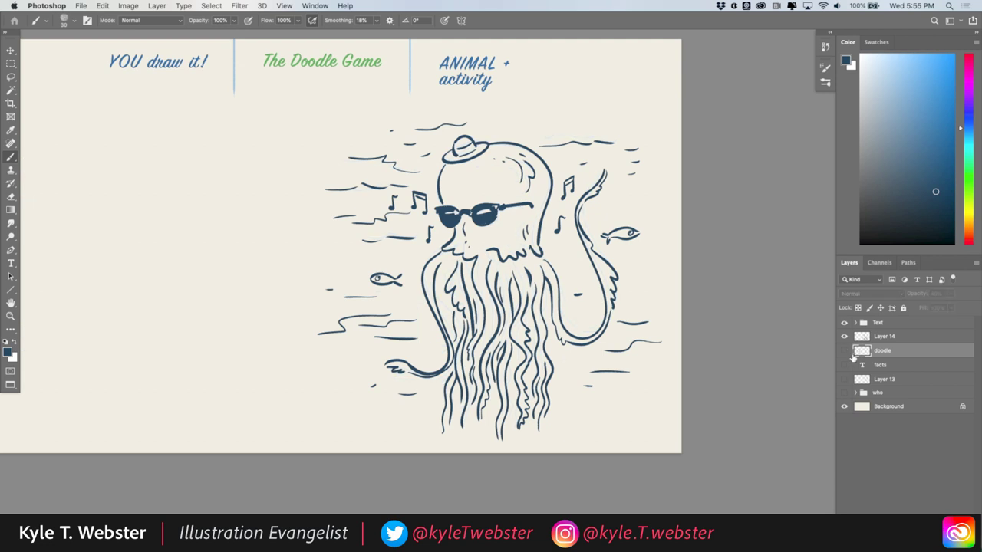
left_click_drag(262, 332, 384, 361)
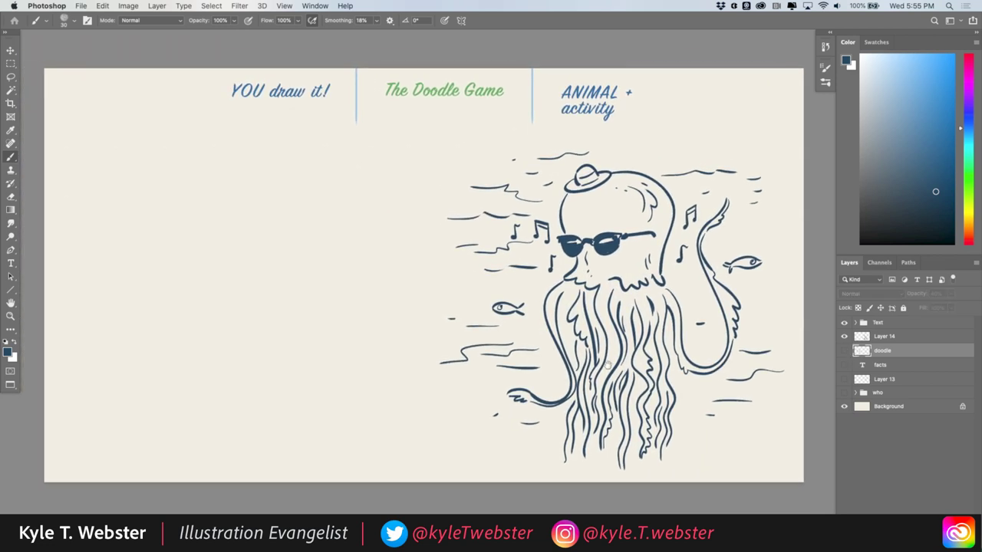
left_click(861, 338)
left_click_drag(552, 292, 370, 282)
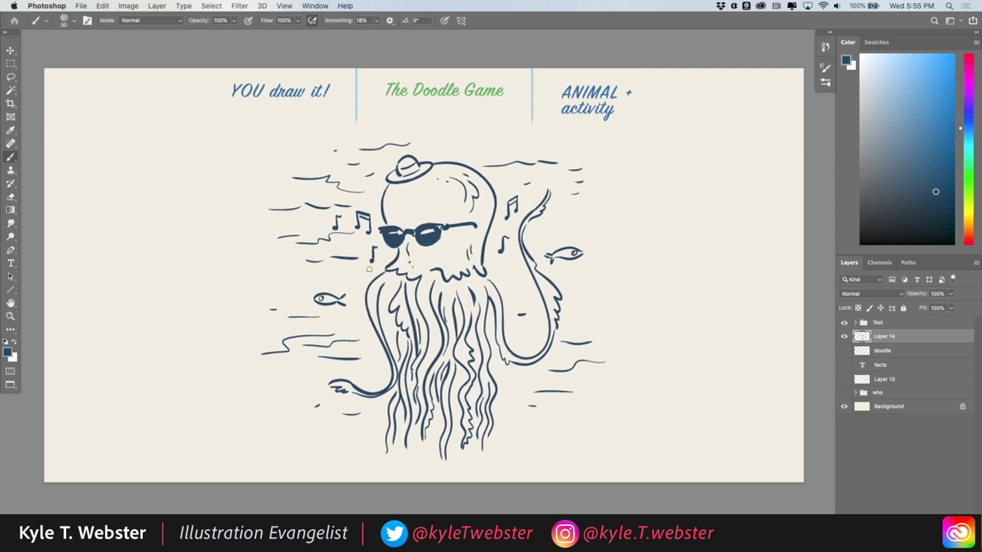